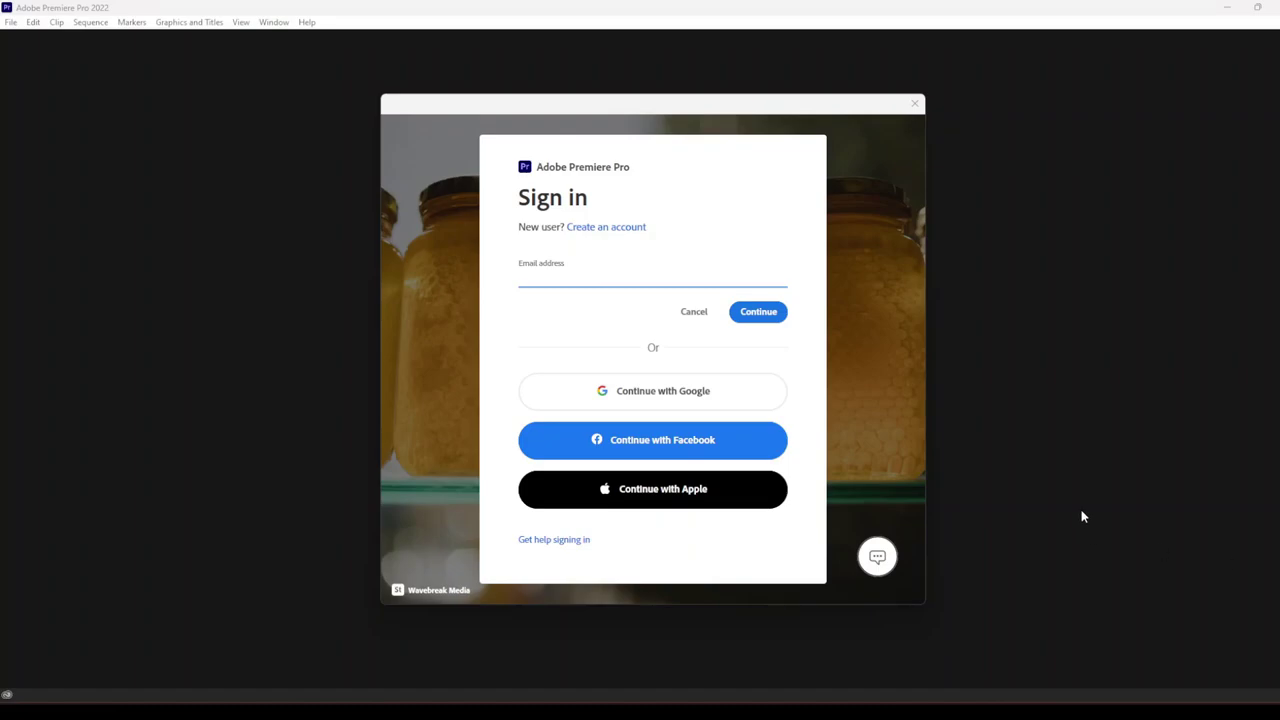
# - Enter an email address to sign in; it is rejected because no account exists
pyautogui.click(650, 272)
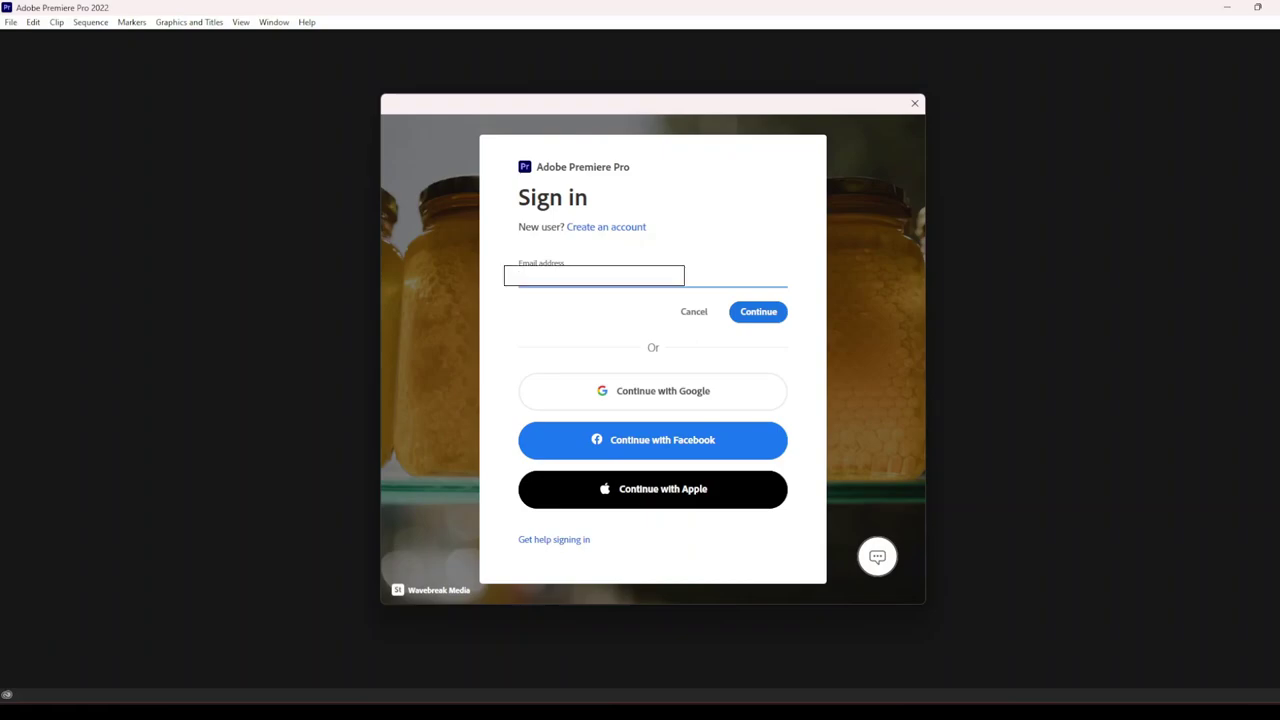
pyautogui.press('Return')
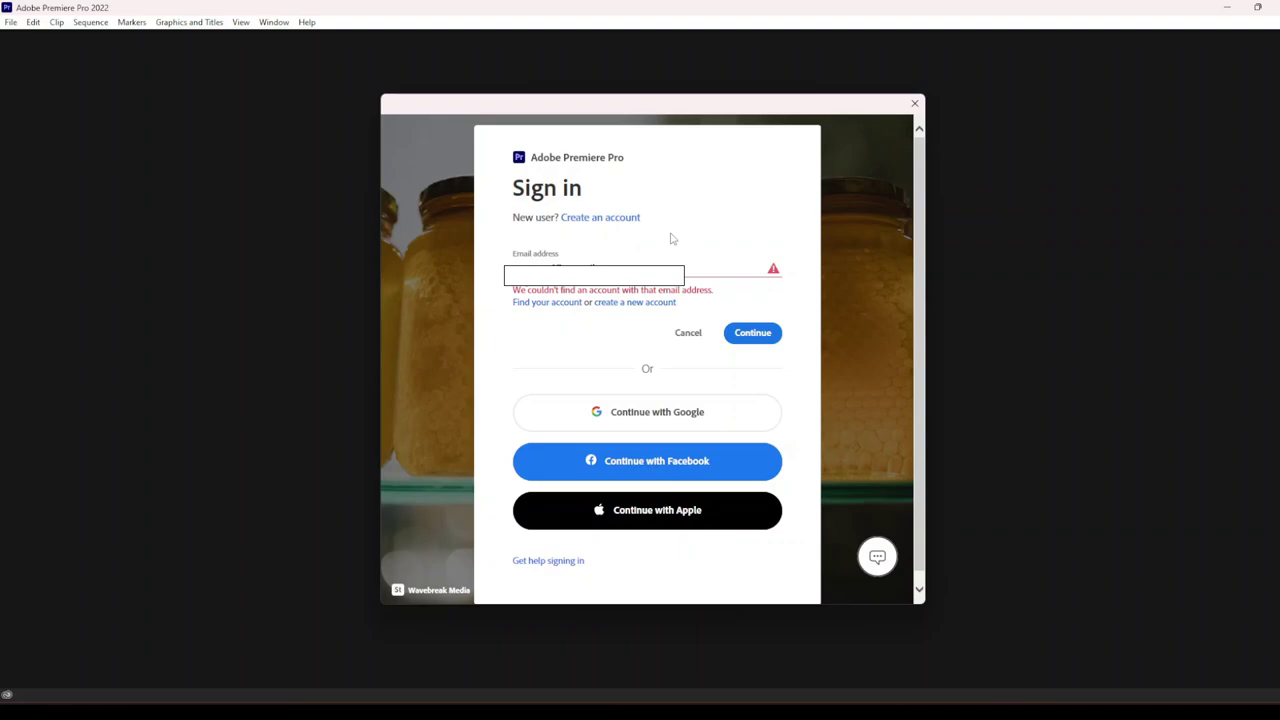
# - Switch to creating a new account, enter the email and password, and continue to step 2
pyautogui.click(643, 302)
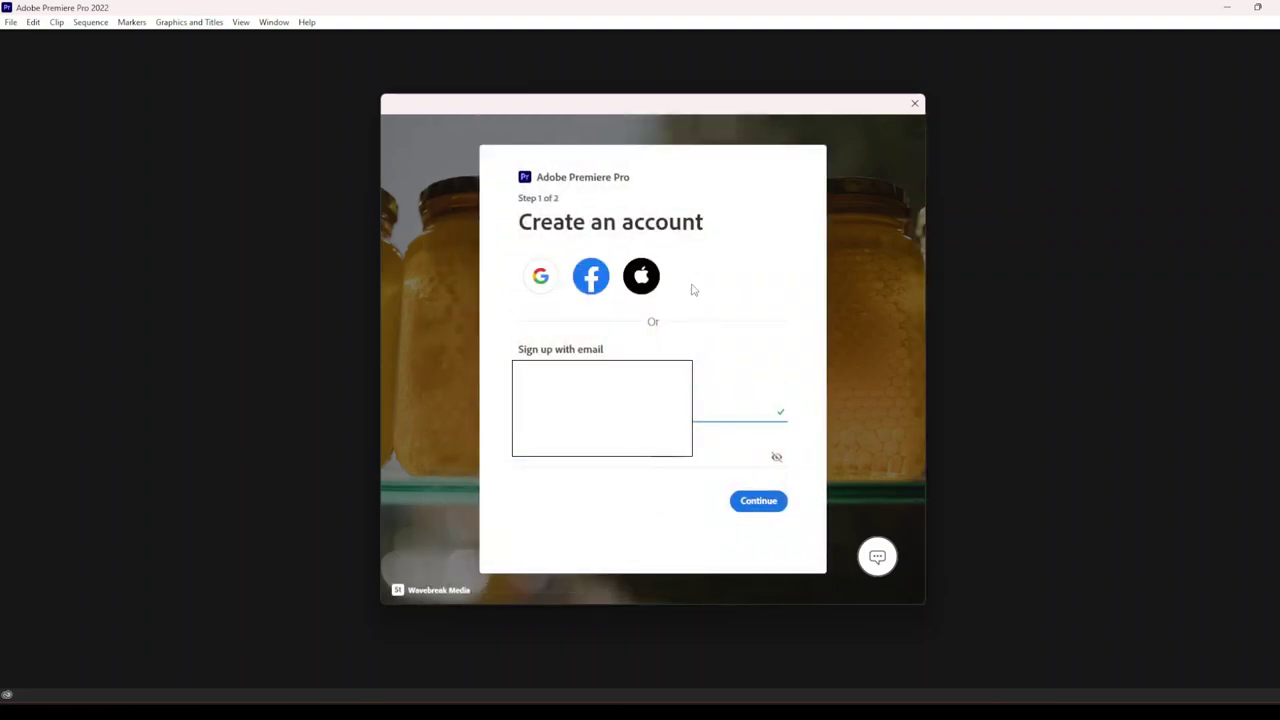
pyautogui.click(657, 461)
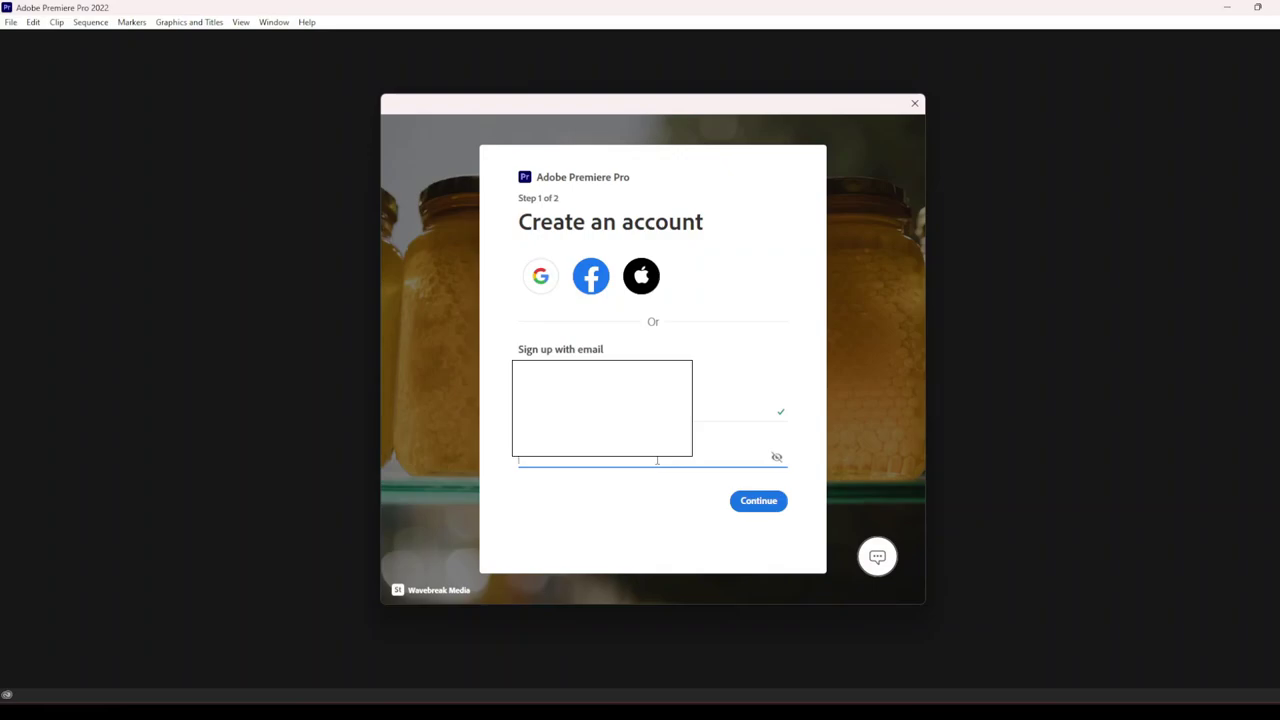
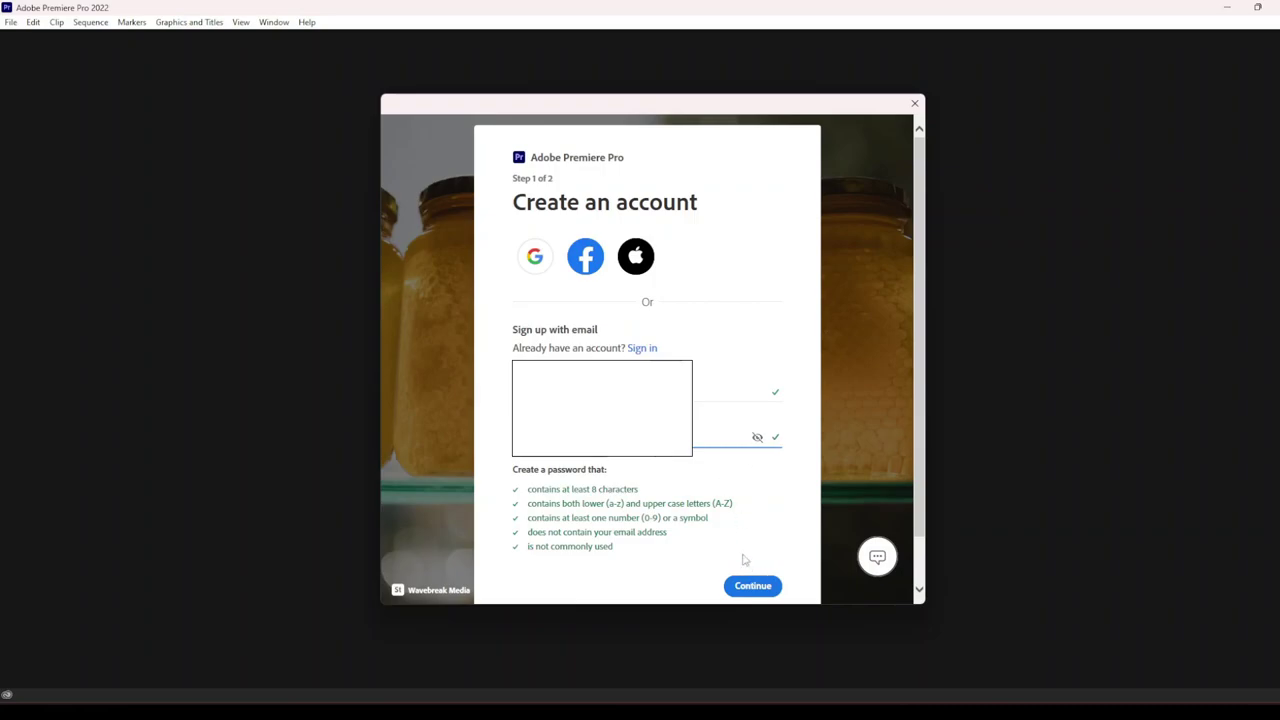
pyautogui.click(752, 586)
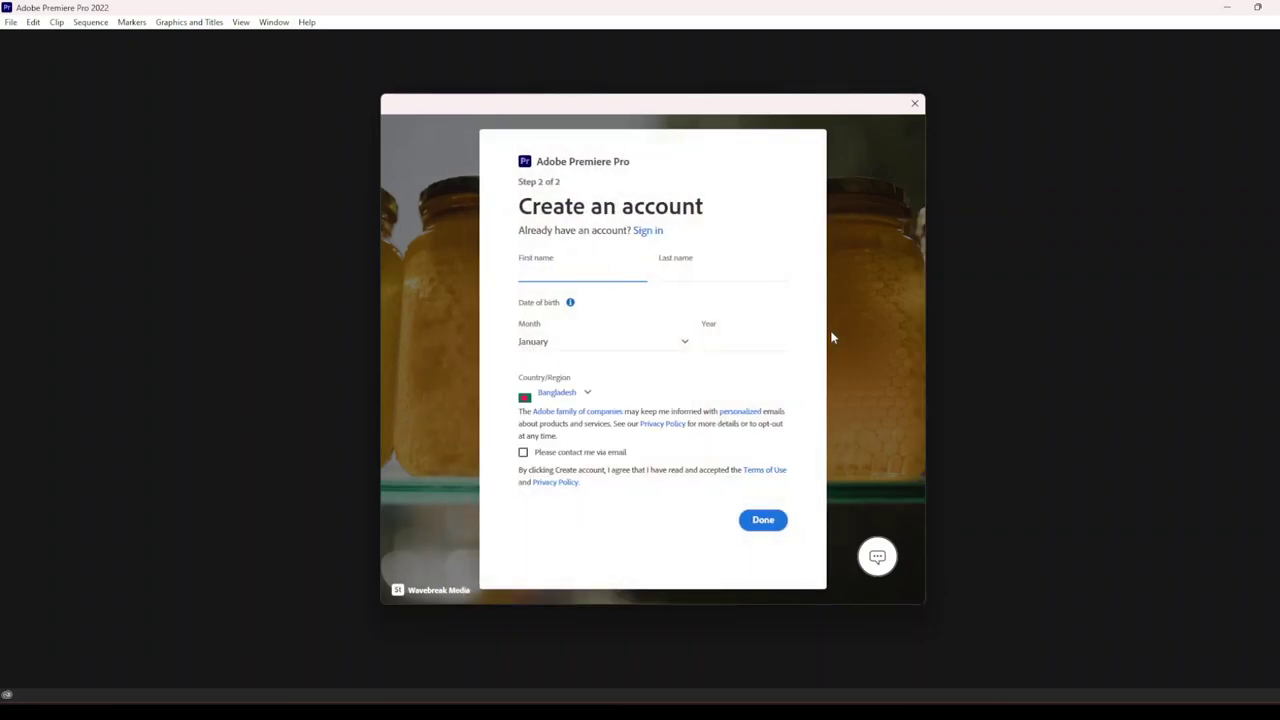
# - Opt in to email contact, enter first and last name, birth month May, year 1995, and submit
pyautogui.click(523, 453)
pyautogui.click(586, 271)
pyautogui.press('Tab')
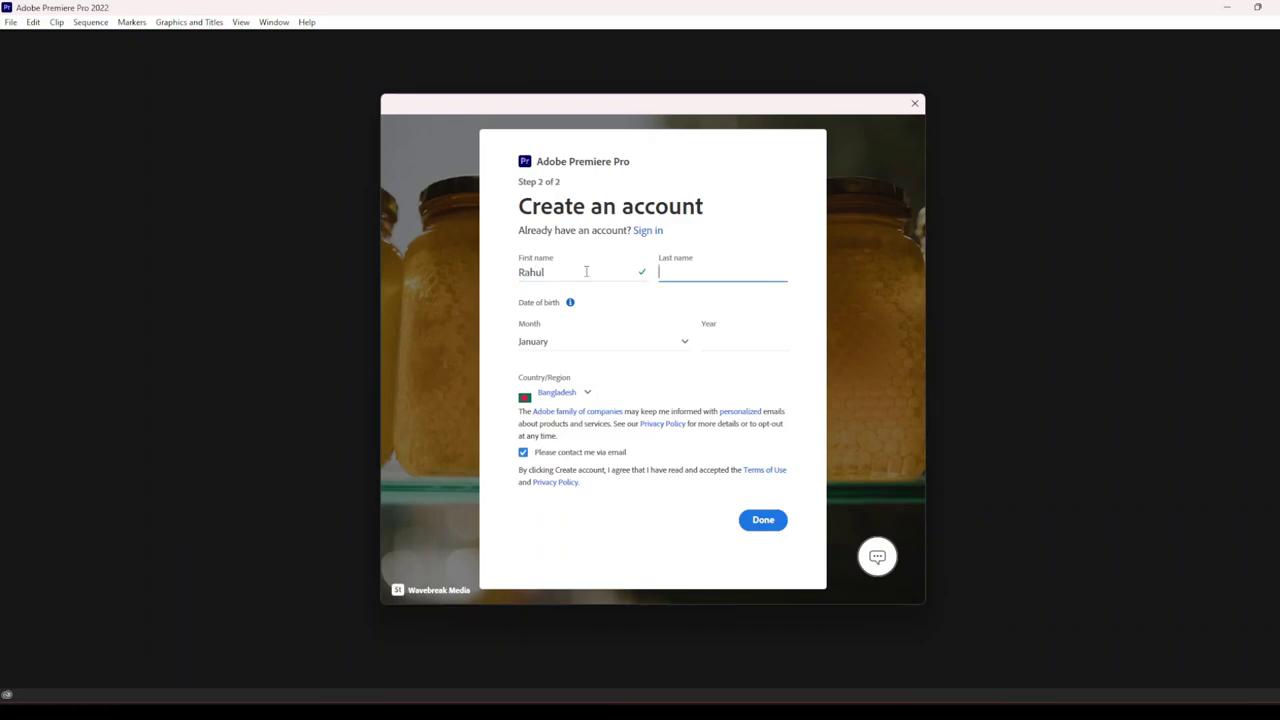
pyautogui.click(666, 345)
pyautogui.click(587, 469)
pyautogui.click(734, 341)
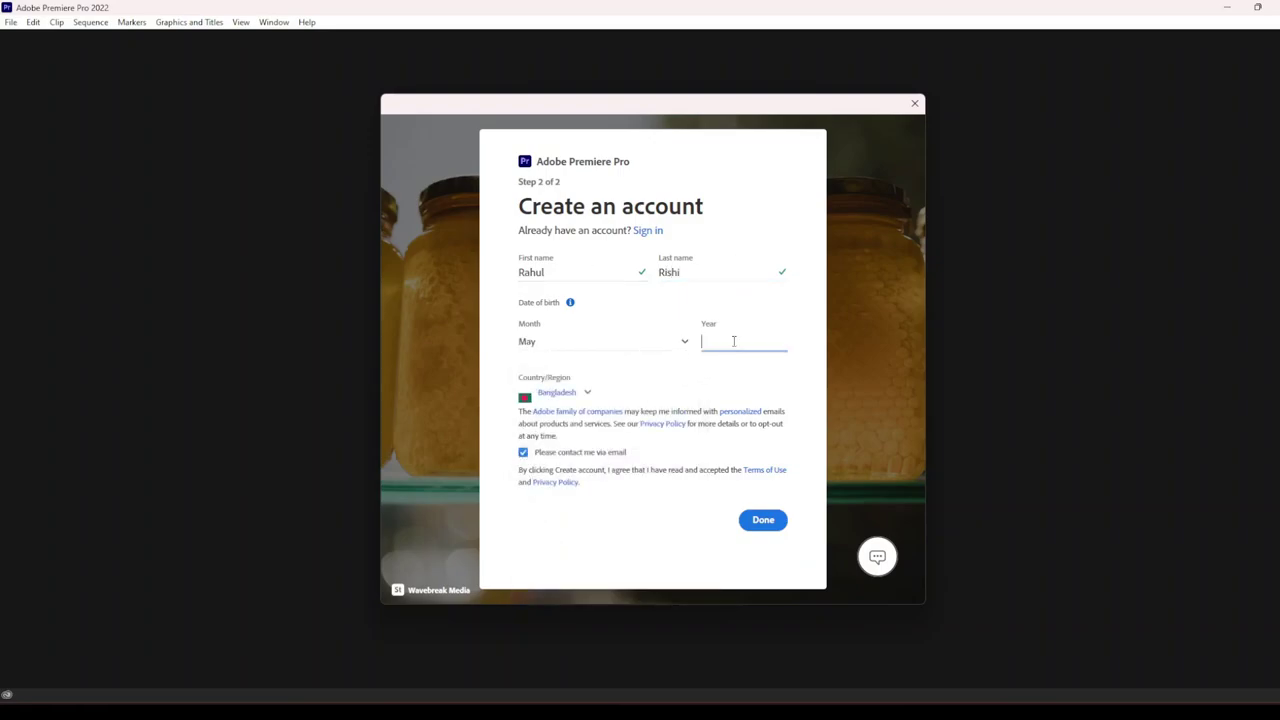
pyautogui.write('199')
pyautogui.write('5')
pyautogui.click(763, 519)
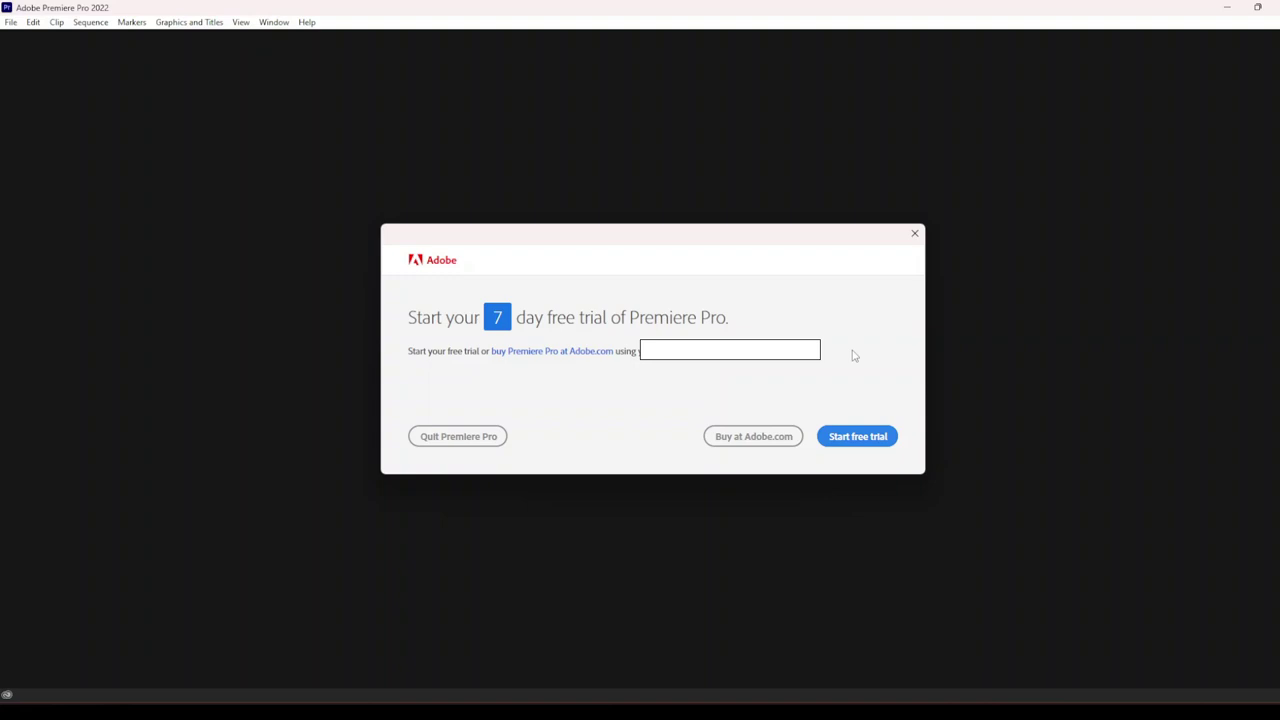
# - Start the 7-day Premiere Pro free trial to reach the Home screen
pyautogui.click(451, 446)
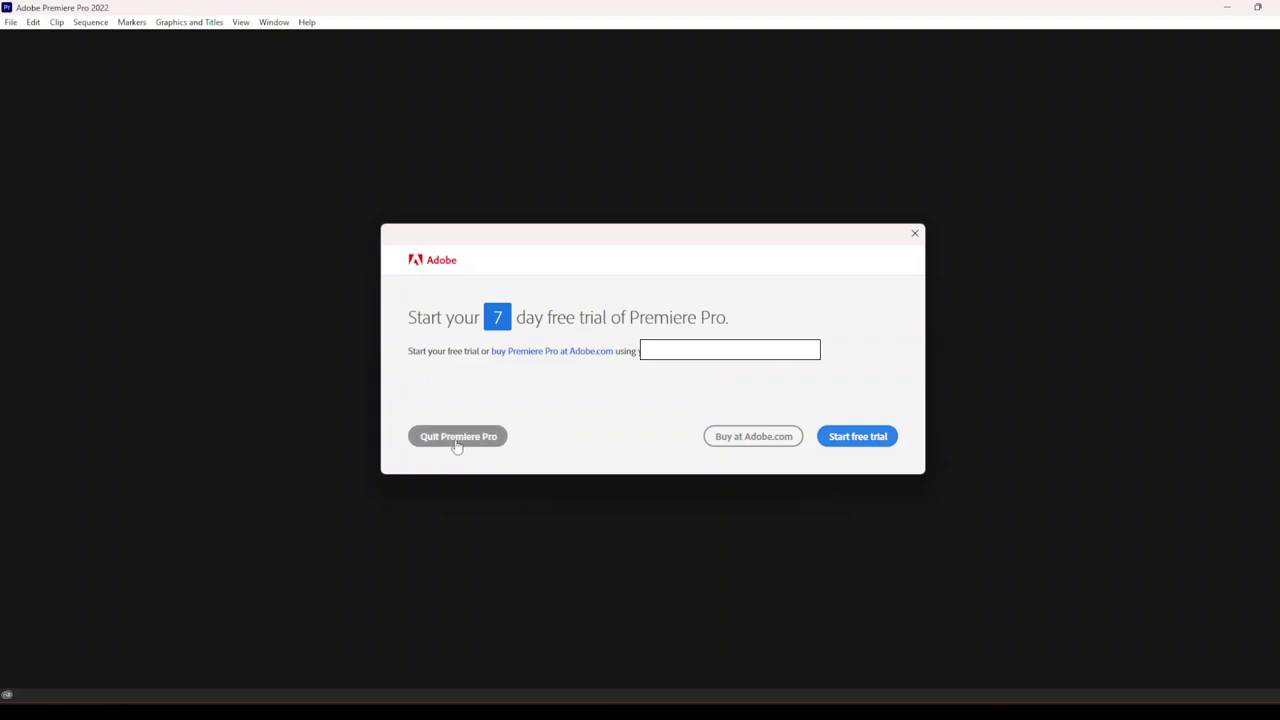
pyautogui.click(862, 442)
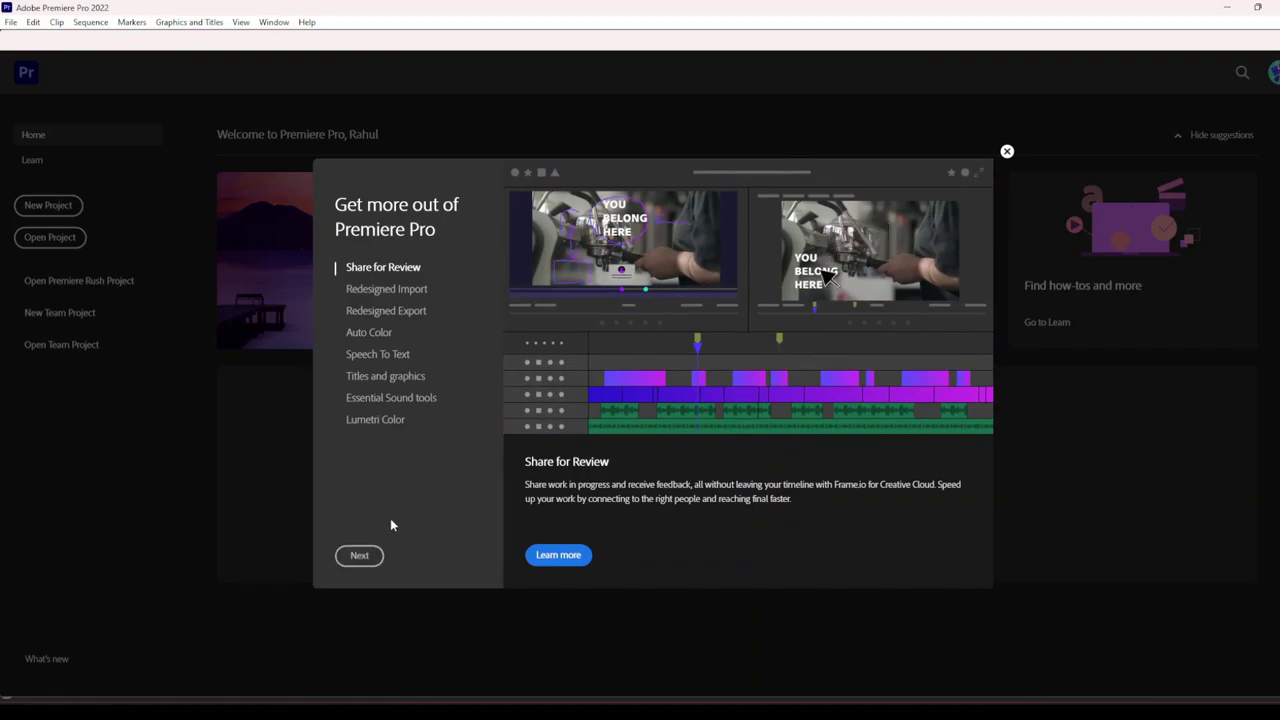
# - Step through every 'Get more out of Premiere Pro' slide up to Lumetri Color and close the tour
pyautogui.click(357, 558)
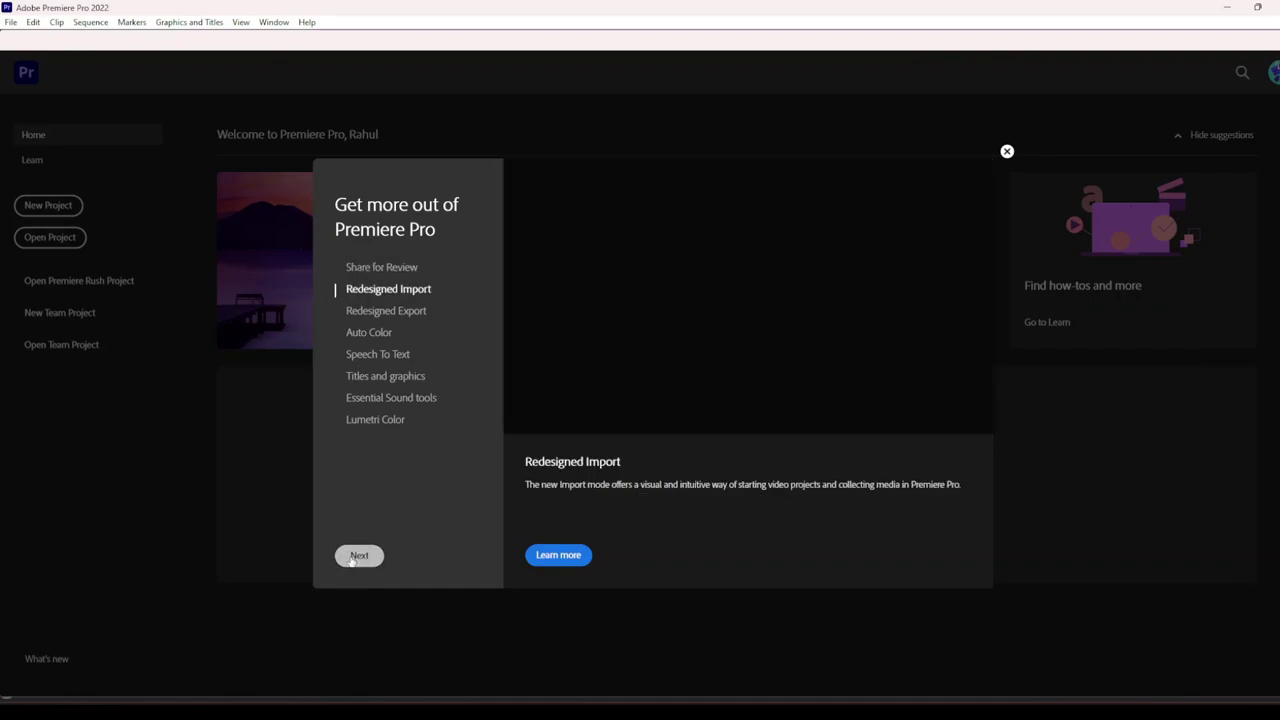
pyautogui.click(361, 561)
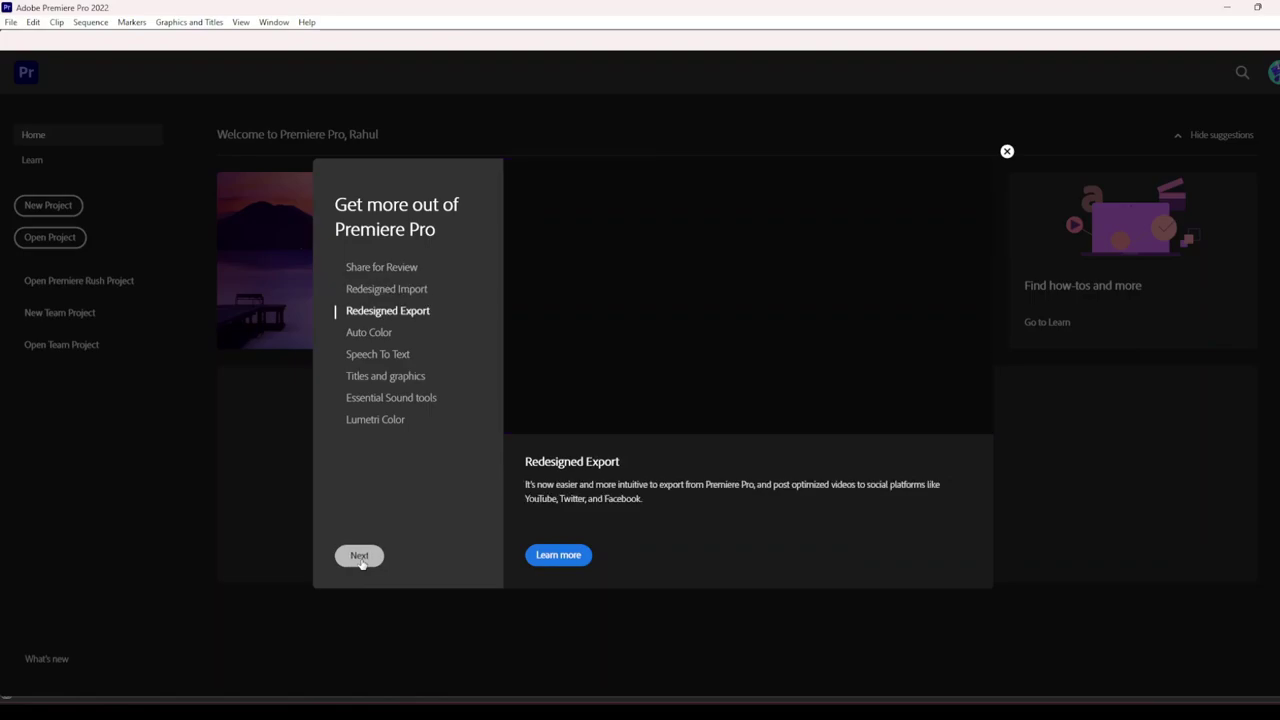
pyautogui.click(371, 568)
pyautogui.click(373, 568)
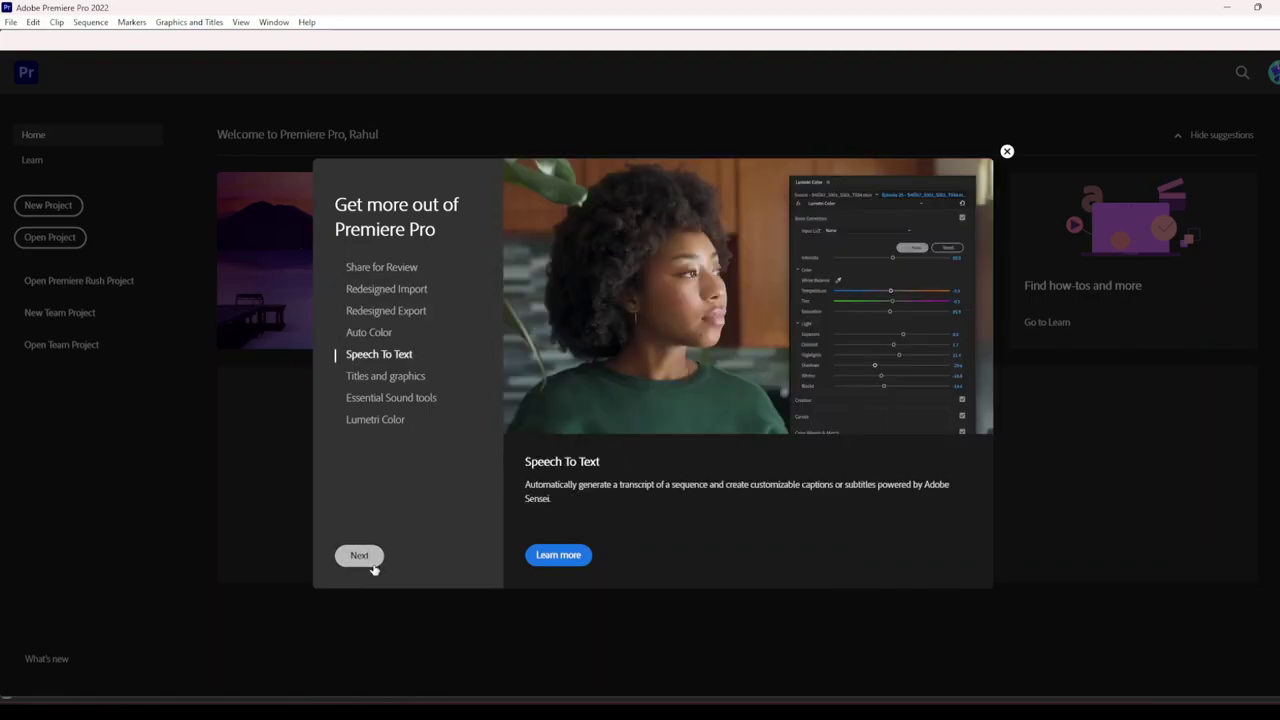
pyautogui.click(373, 568)
pyautogui.click(373, 568)
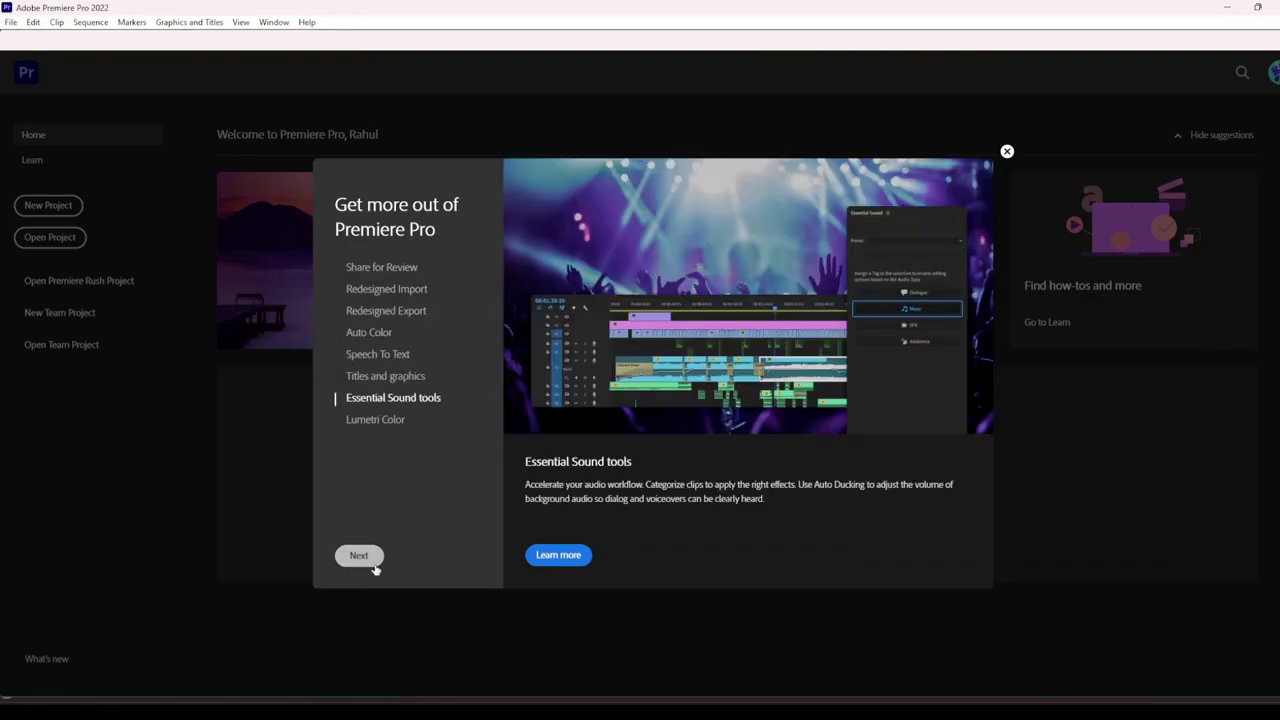
pyautogui.click(375, 569)
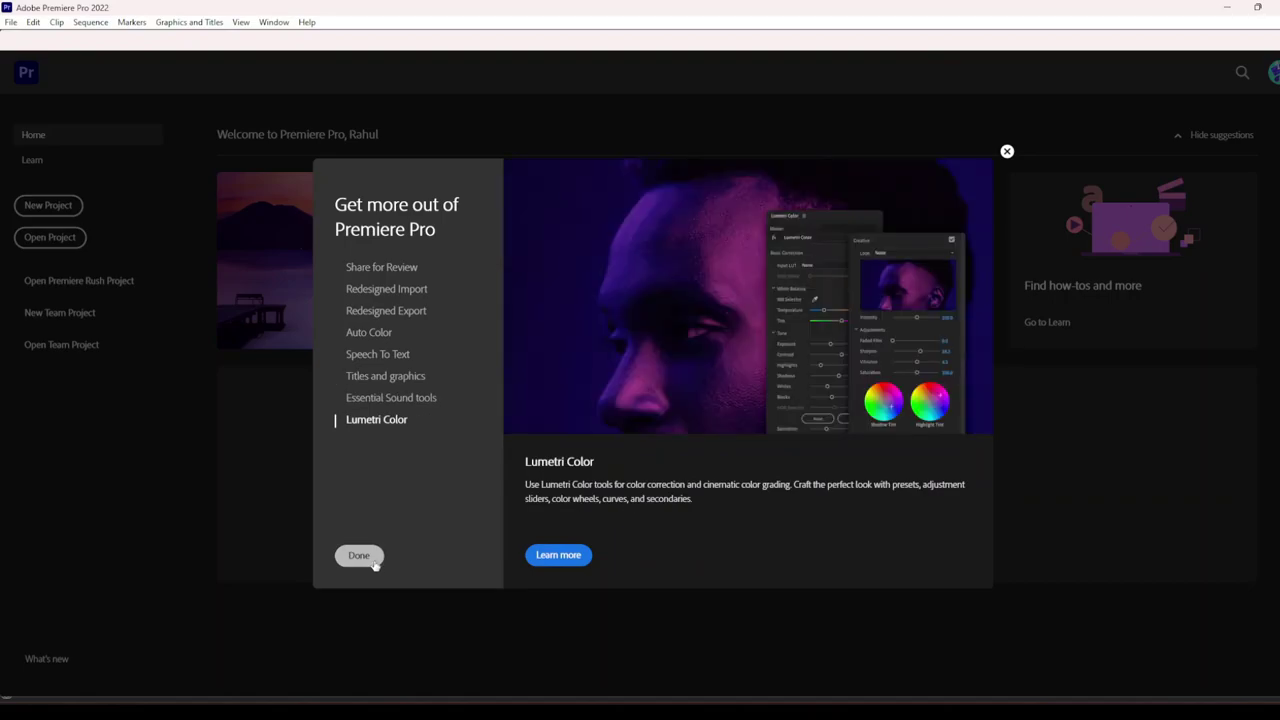
pyautogui.click(372, 564)
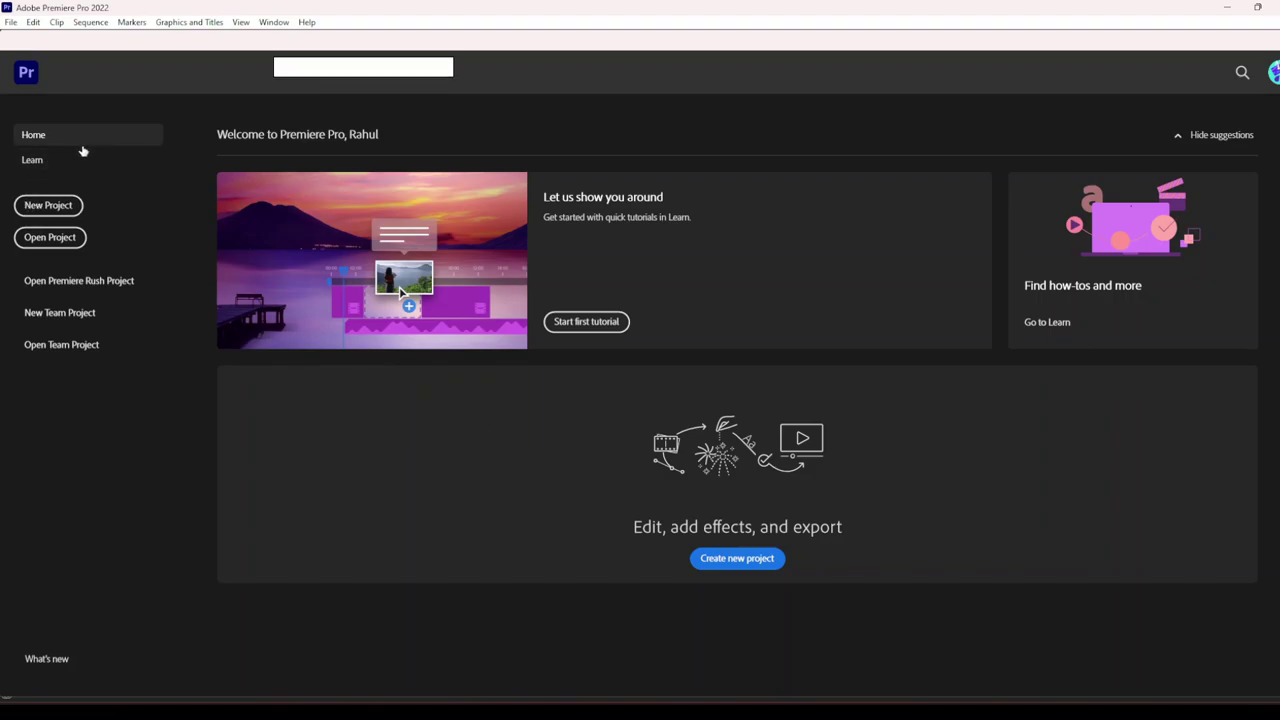
# - Start a new project from the Home screen to reach its Import view
pyautogui.click(48, 205)
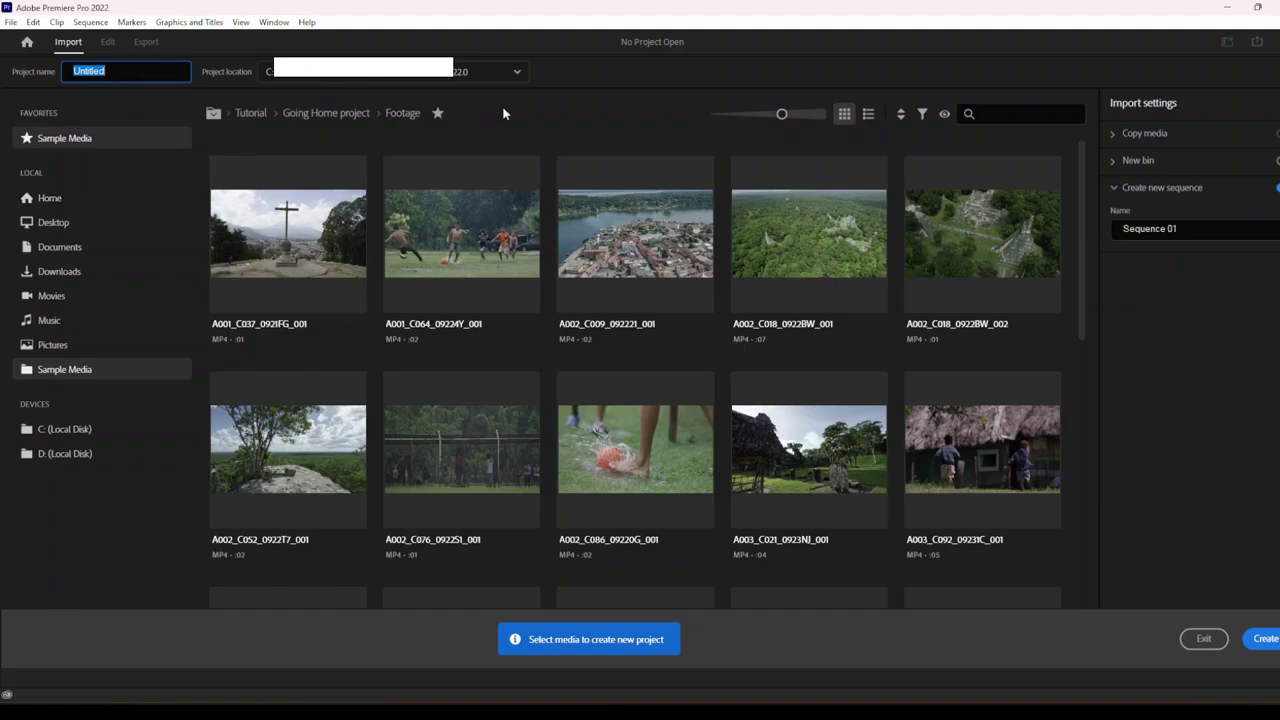
# - Replace the default name 'Untitled' with 'Test 1' and create the project
pyautogui.click(149, 68)
pyautogui.moveTo(149, 68); pyautogui.dragTo(64, 71)
pyautogui.write('T')
pyautogui.write('est')
pyautogui.write(' 1')
pyautogui.click(1263, 638)
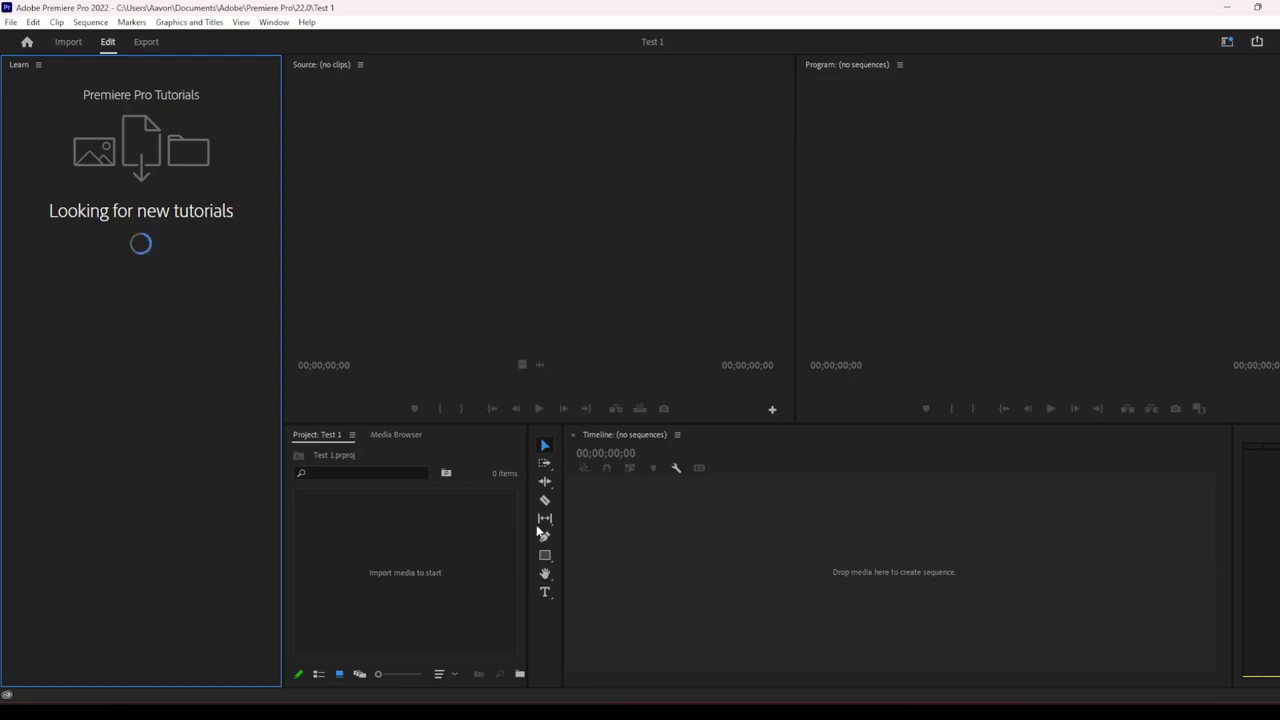
# - Bring the Desktop 'temp task' folder with the AMazing World video in front of the Test 1 project
pyautogui.click(555, 696)
pyautogui.moveTo(318, 242); pyautogui.dragTo(150, 300)
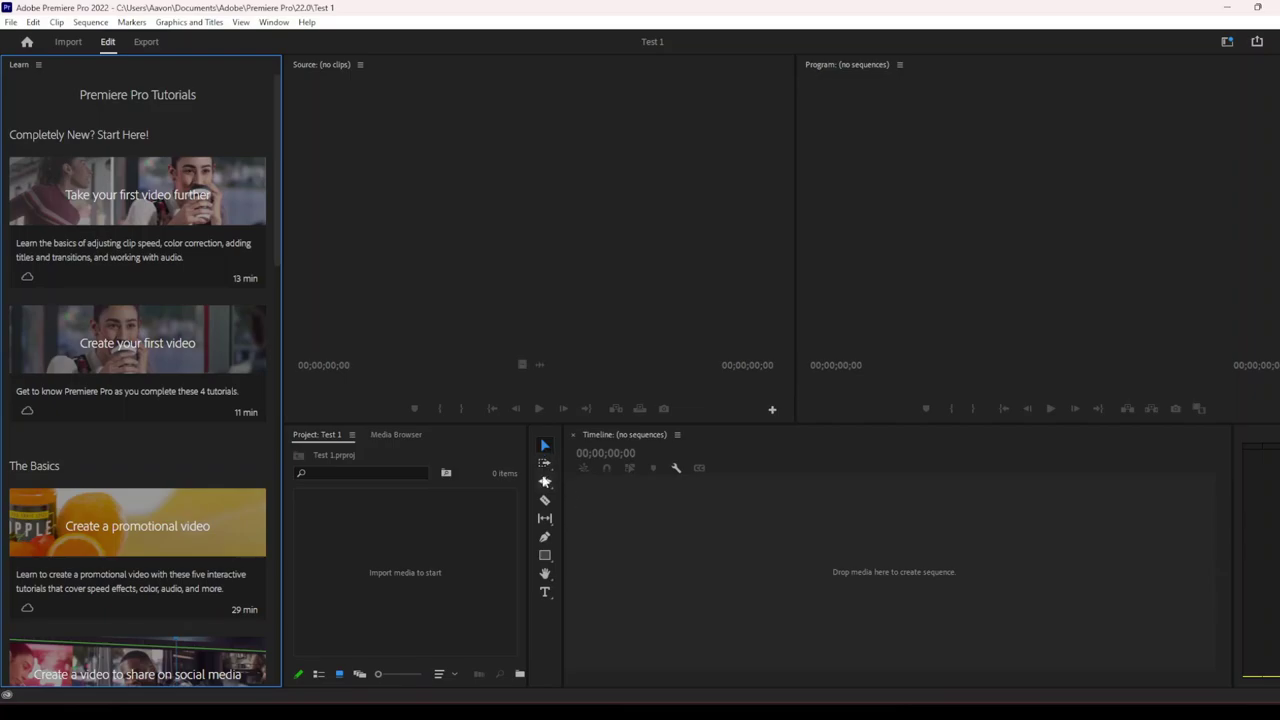
pyautogui.click(429, 575)
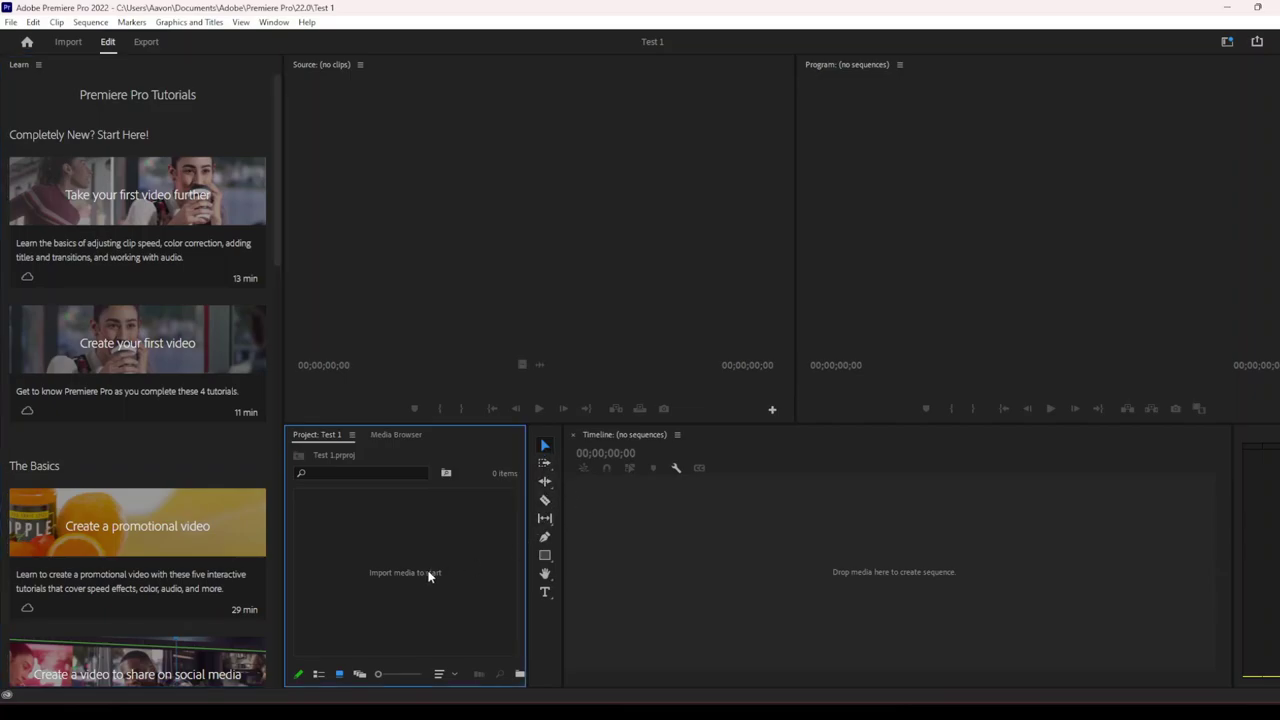
pyautogui.hotkey('alt', 'Tab')
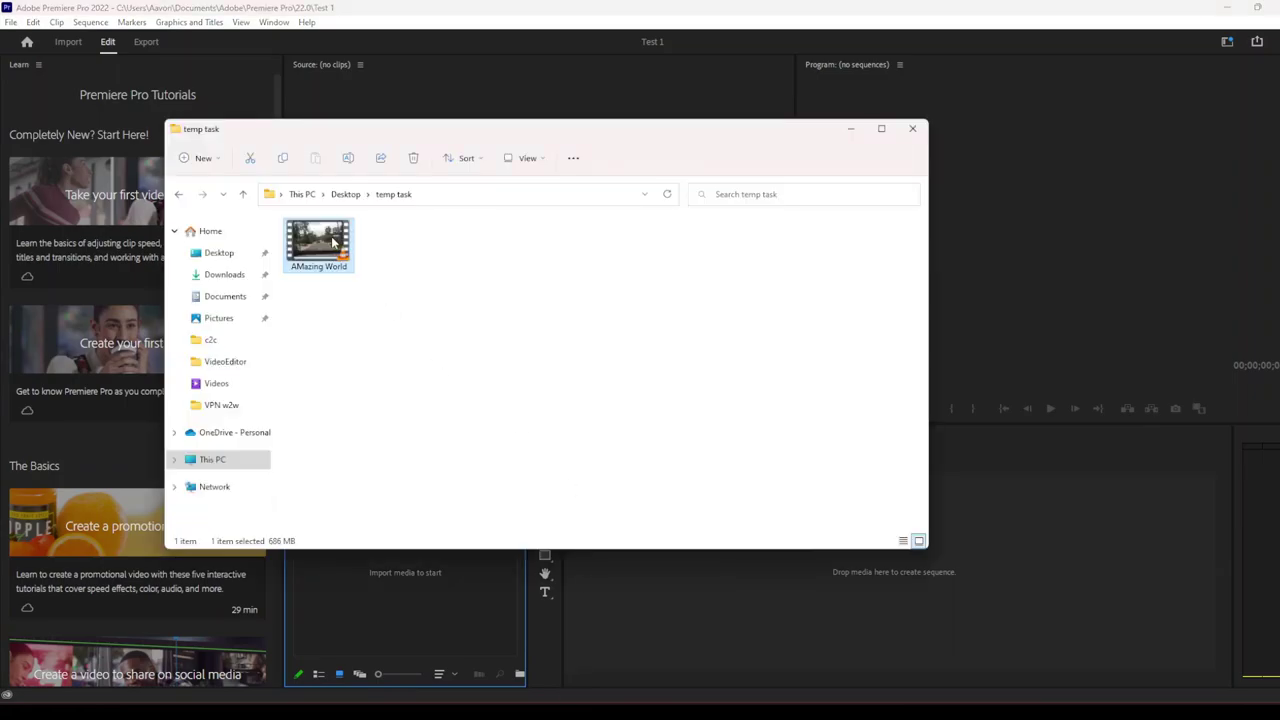
# - Drag AMazing World into the Project panel and dismiss the 'Unsupported format or damaged file' error
pyautogui.moveTo(337, 245); pyautogui.dragTo(405, 626)
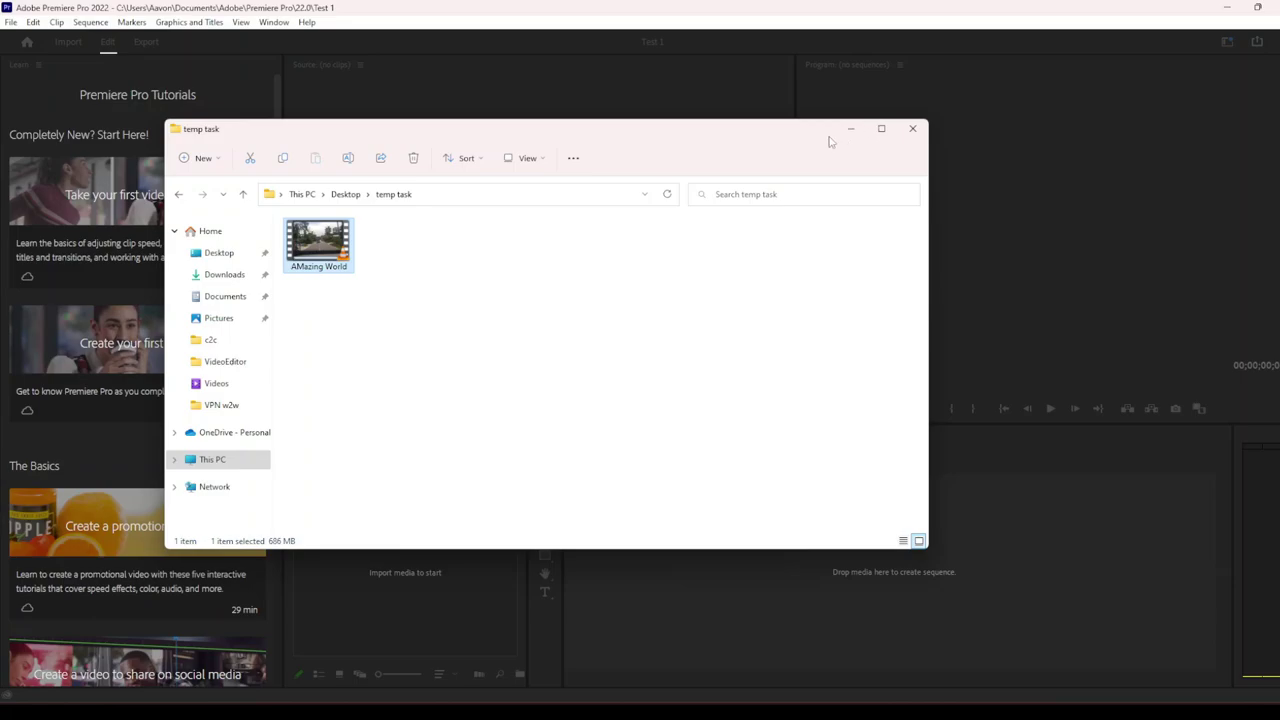
pyautogui.click(538, 53)
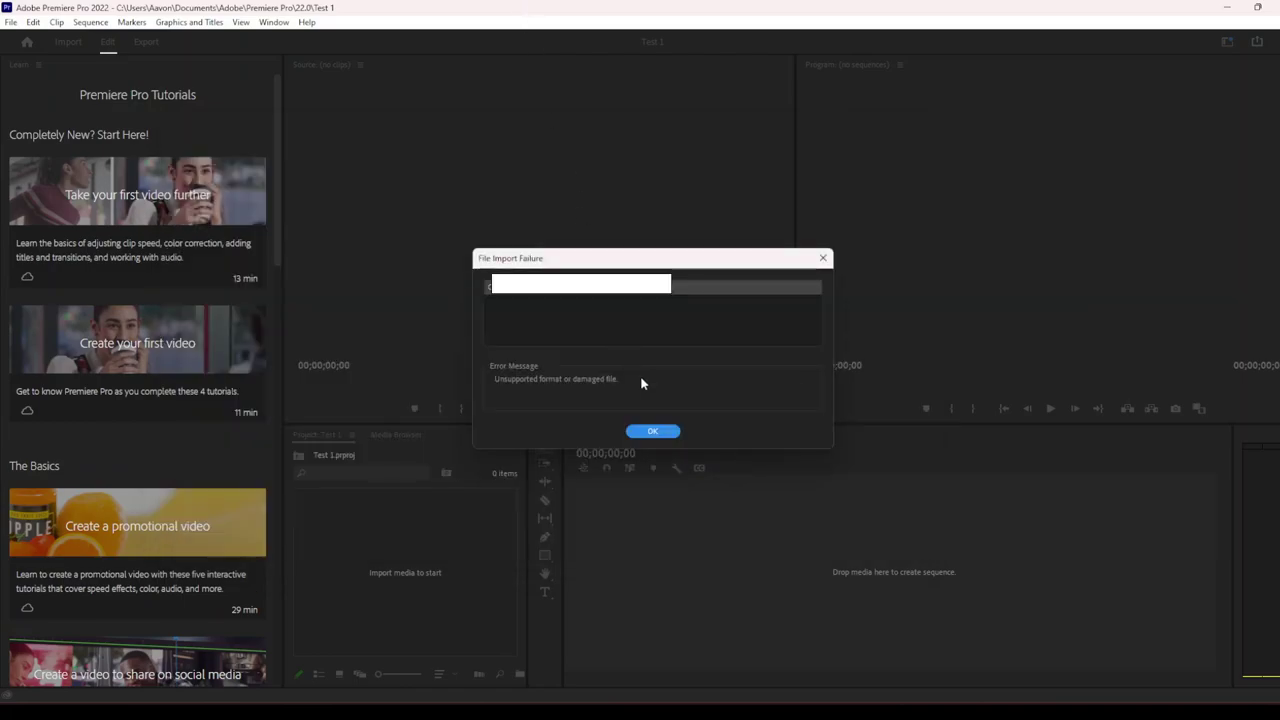
pyautogui.click(644, 431)
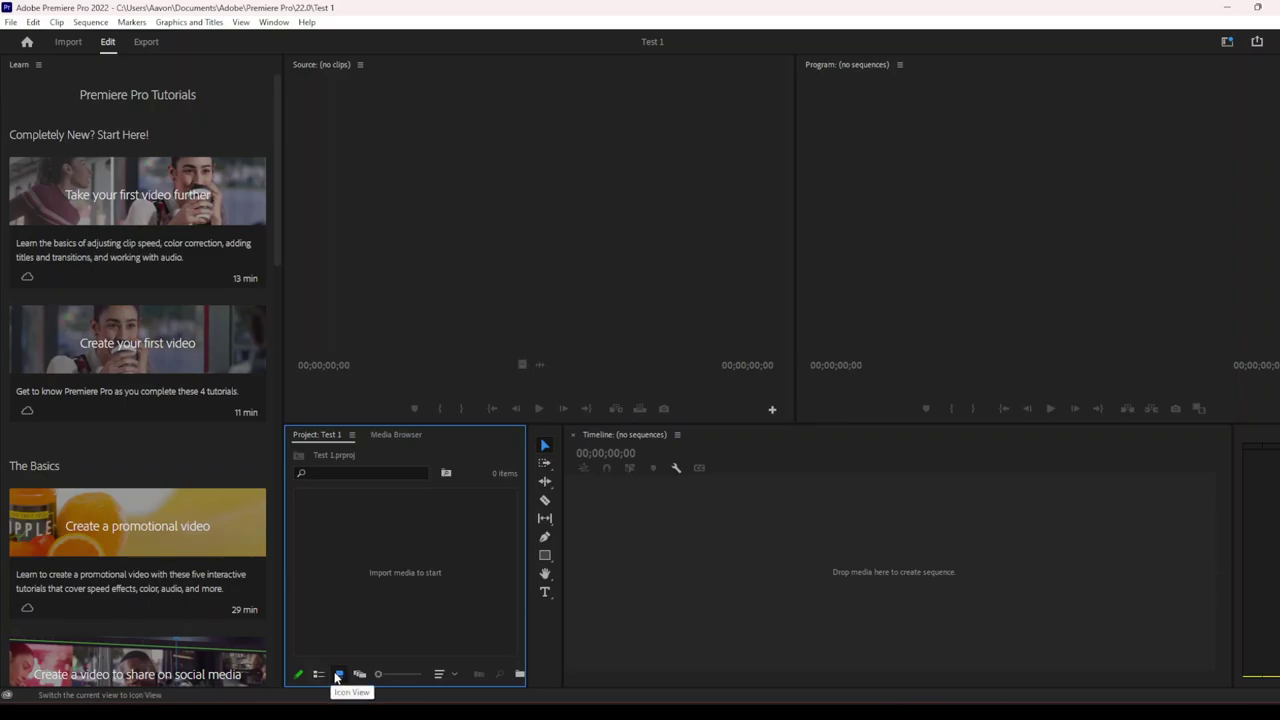
pyautogui.moveTo(174, 226)
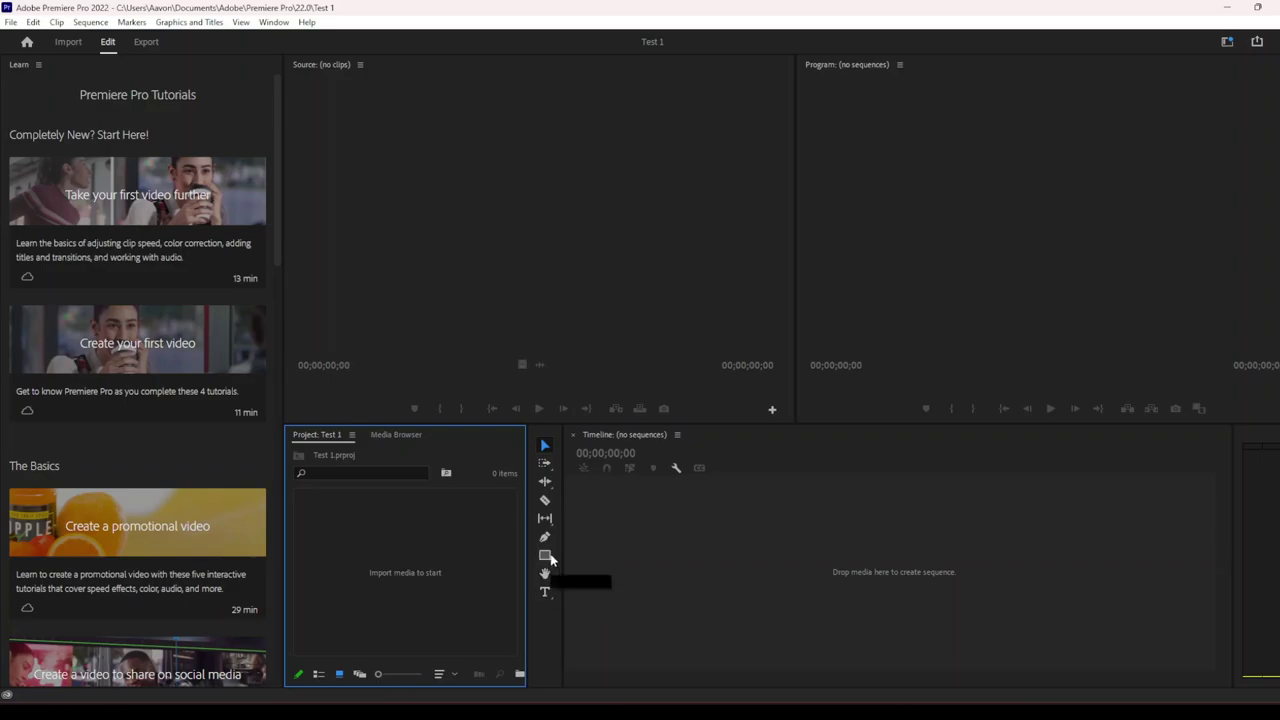
pyautogui.click(580, 197)
pyautogui.click(918, 195)
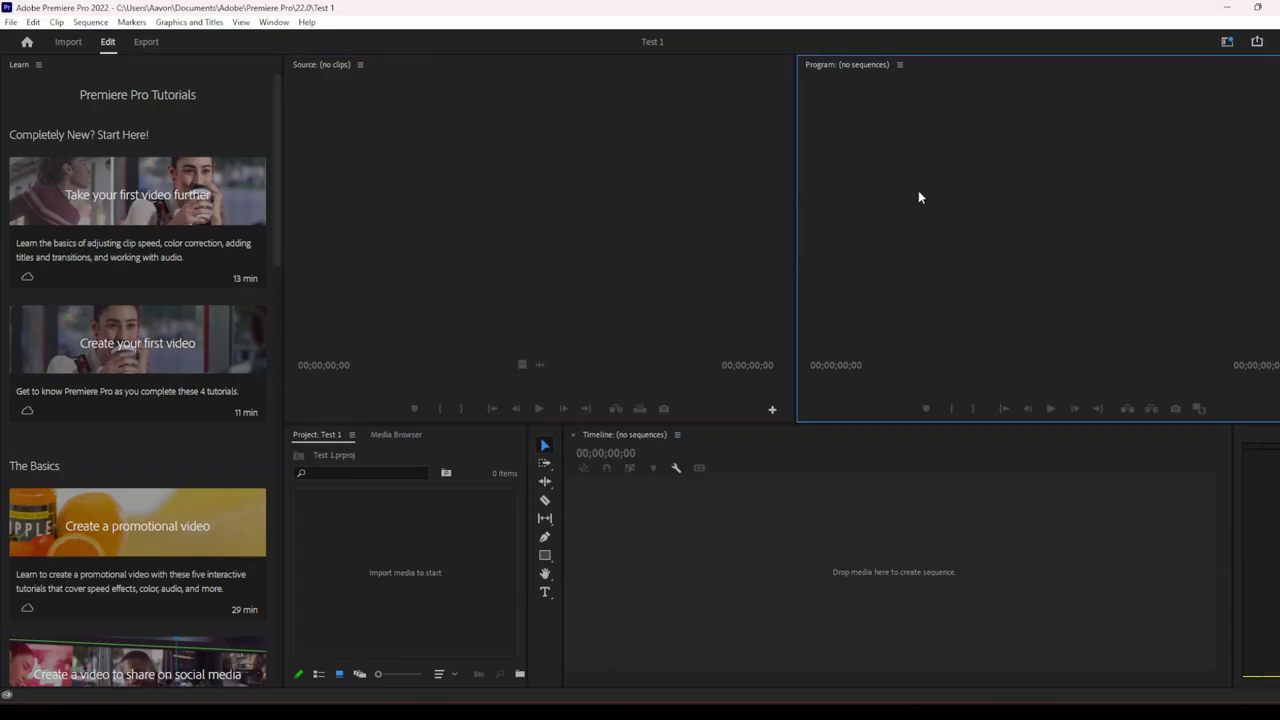
pyautogui.click(509, 272)
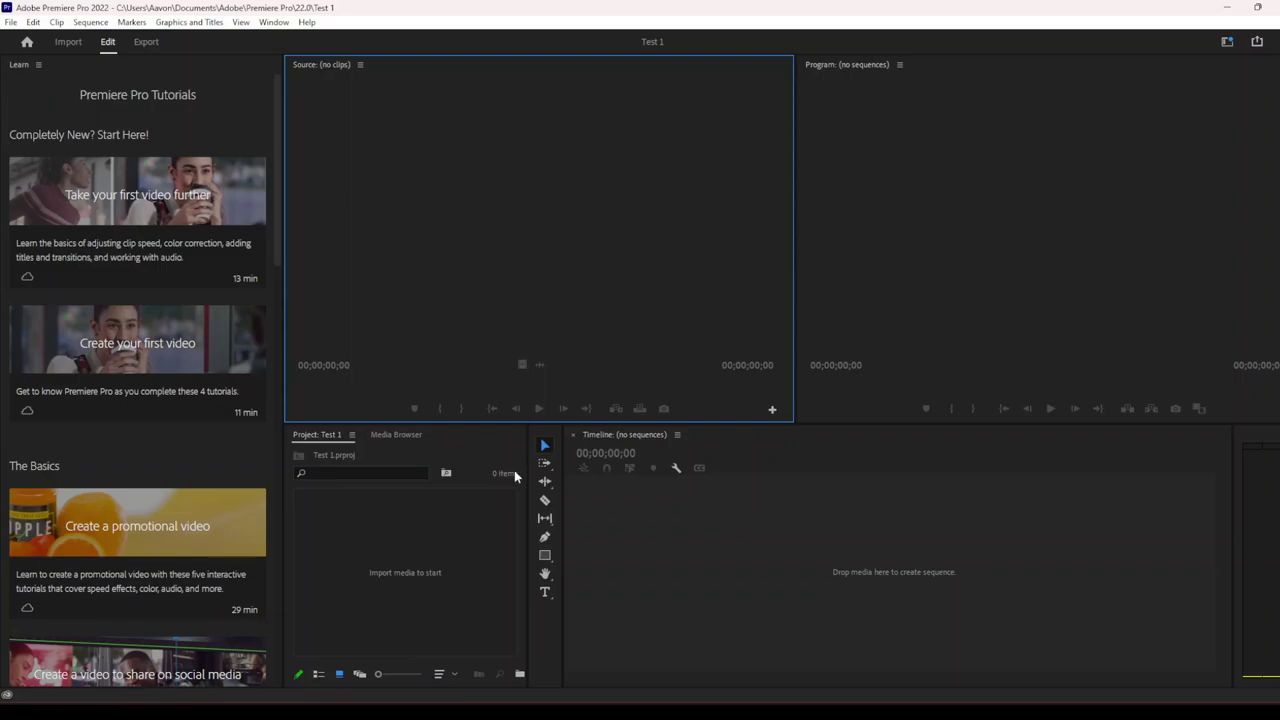
pyautogui.click(69, 42)
pyautogui.click(285, 210)
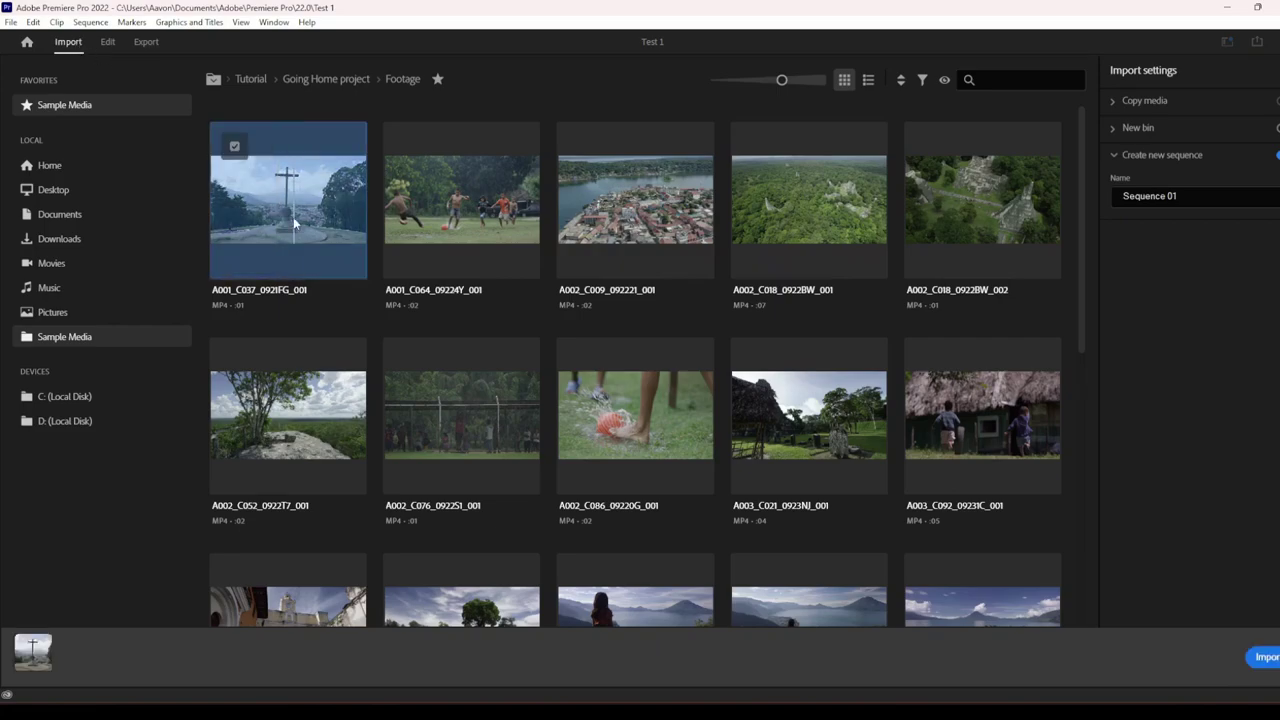
pyautogui.click(1265, 657)
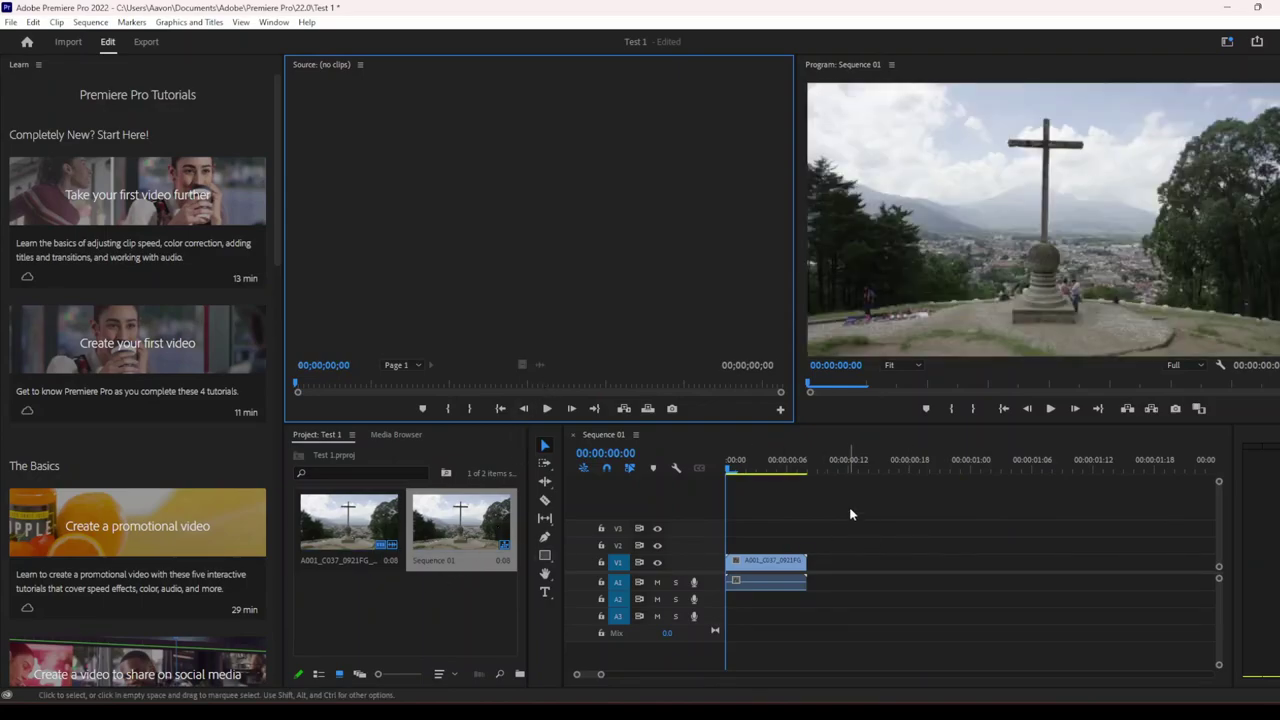
pyautogui.click(746, 463)
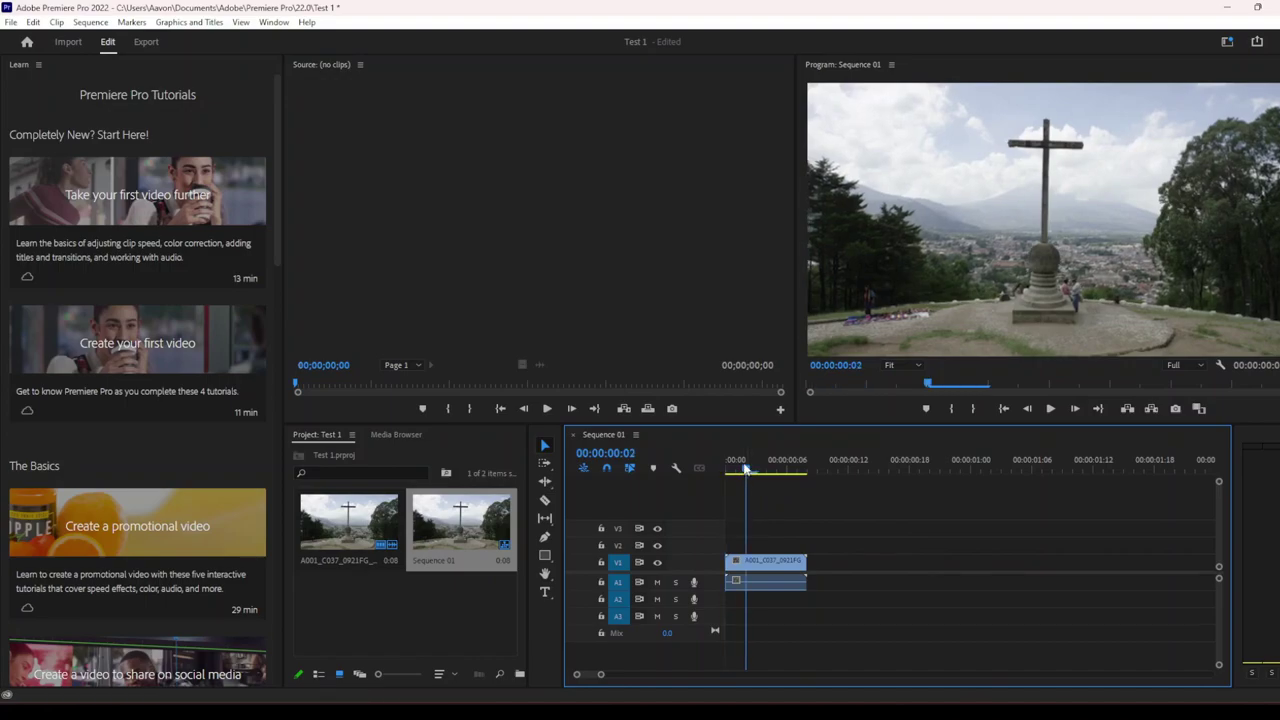
pyautogui.click(736, 466)
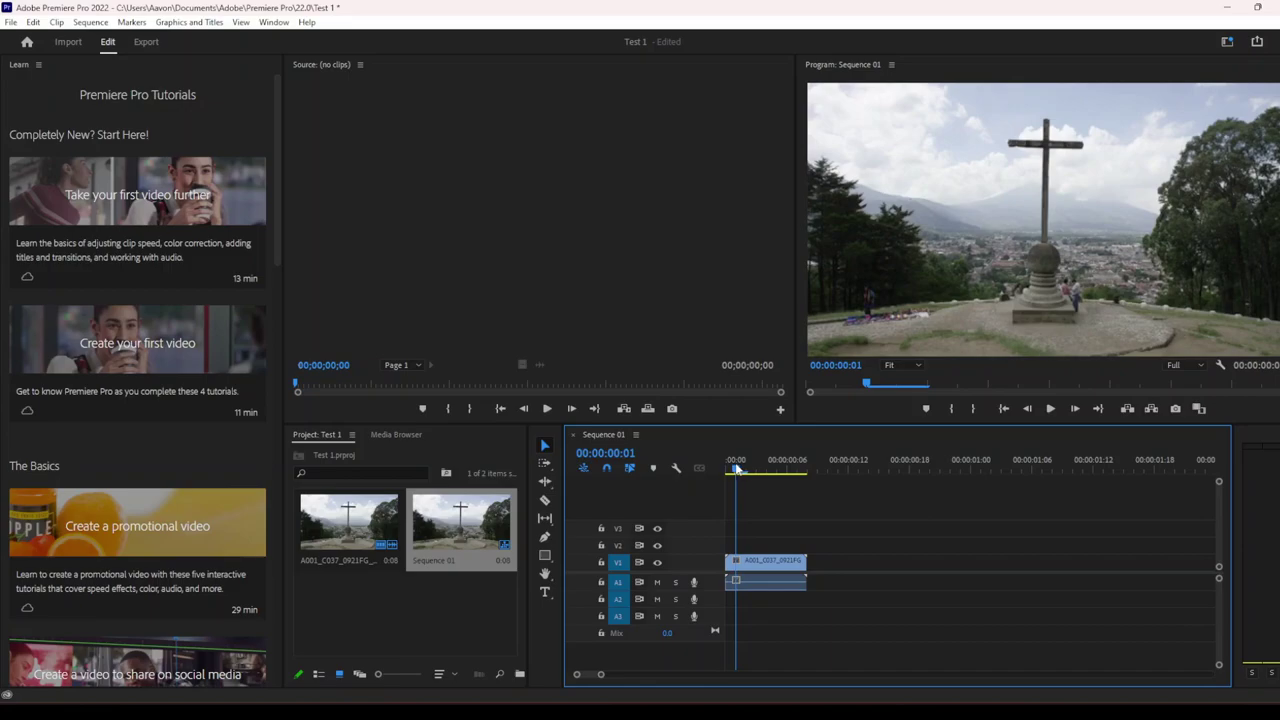
pyautogui.press('Left')
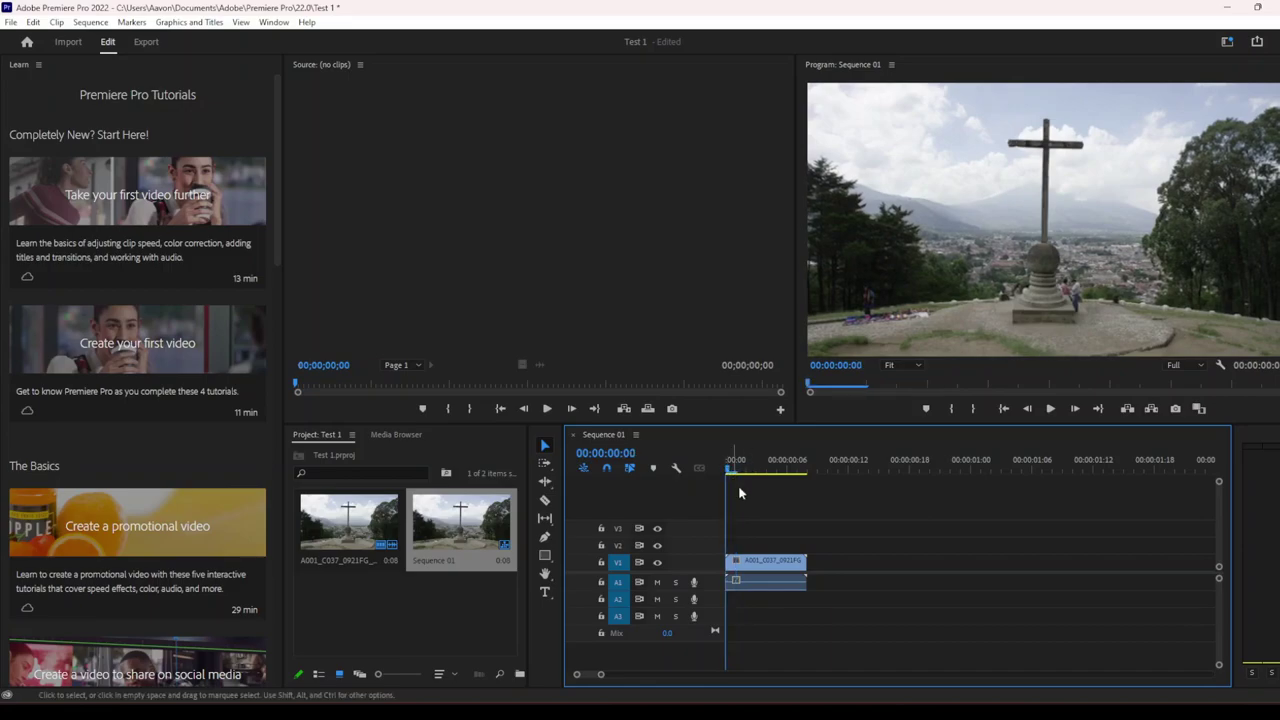
pyautogui.press('space')
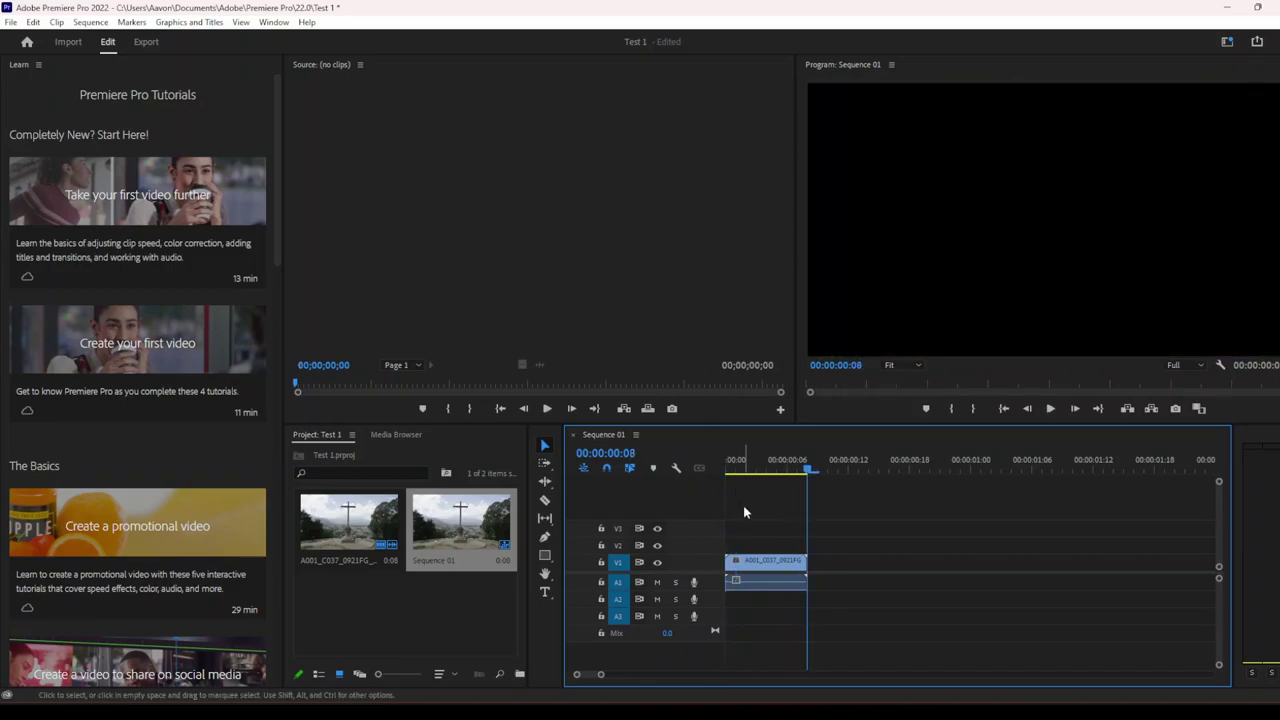
pyautogui.click(728, 459)
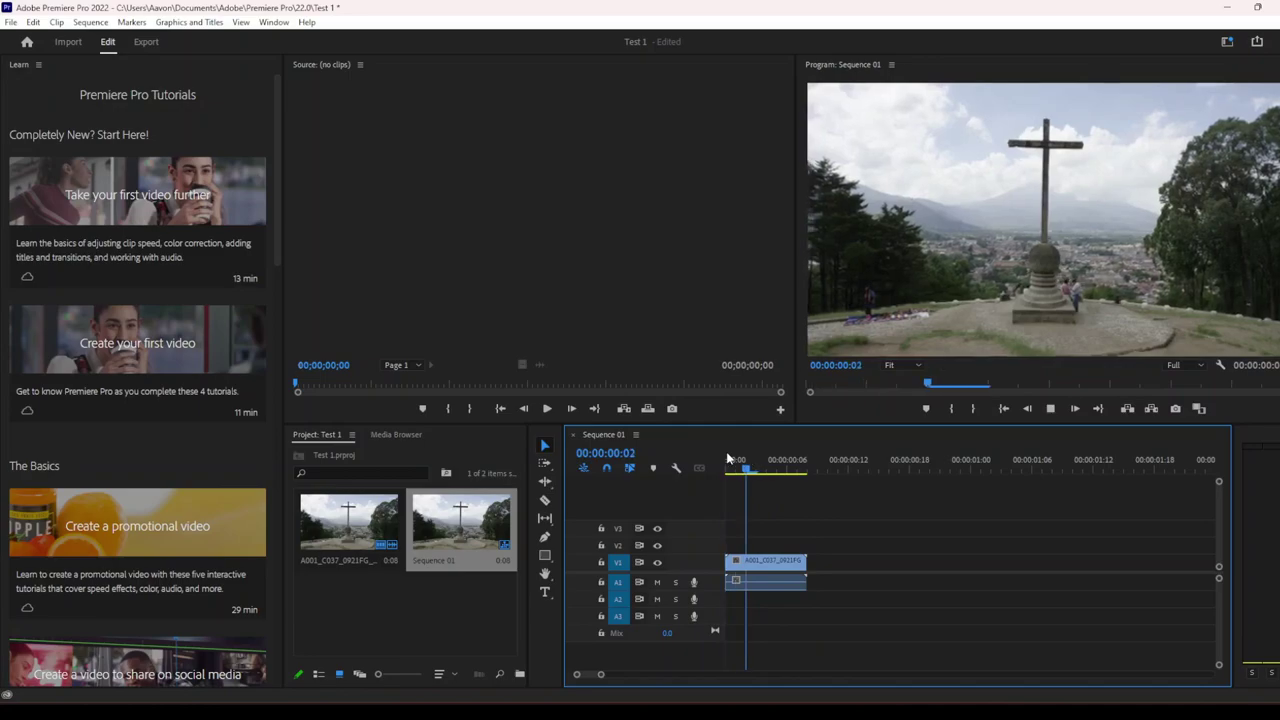
pyautogui.press('space')
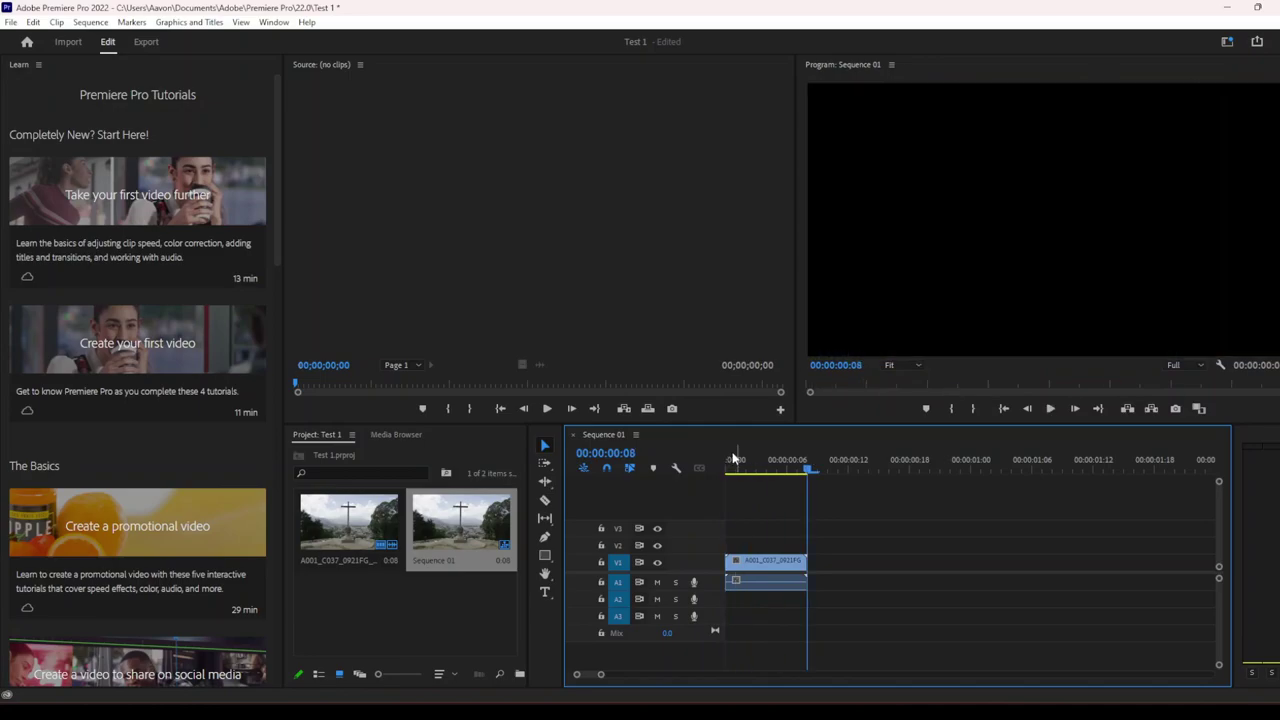
pyautogui.click(728, 459)
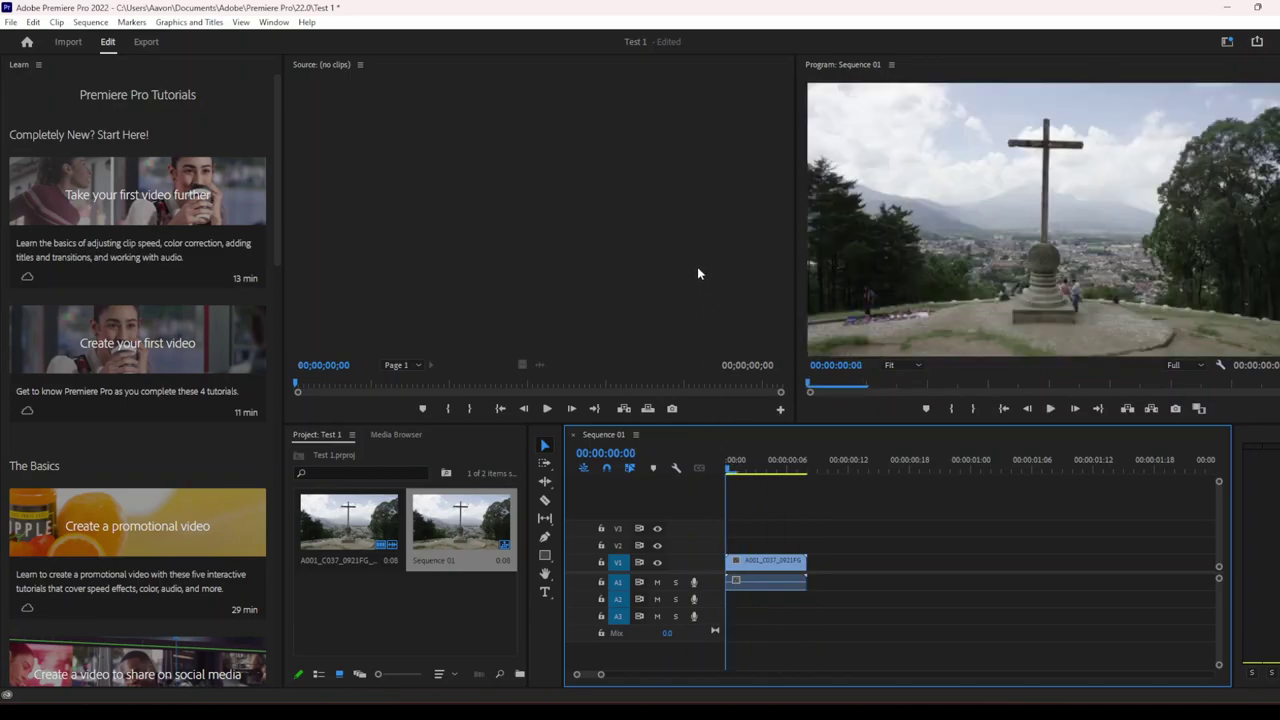
pyautogui.press('space')
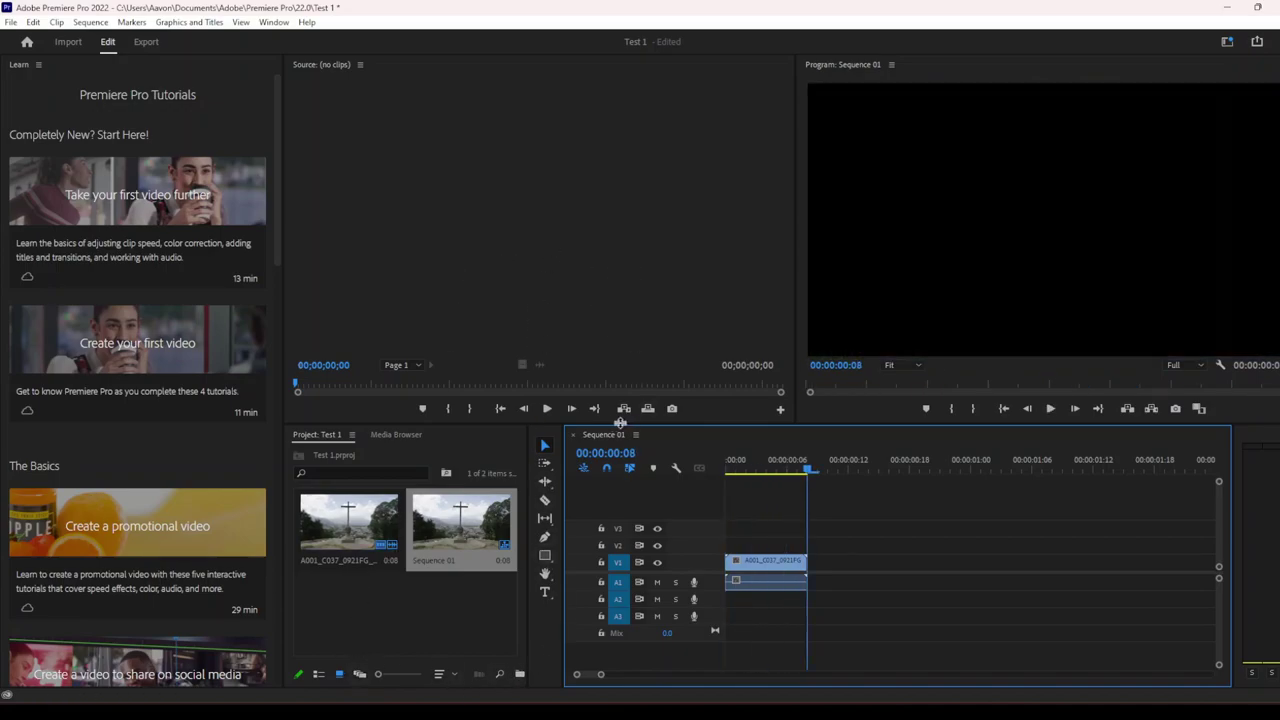
# - Import A001_C064, A002_C009, A002_C018_001/_002, A002_C052, A002_C076 and A002_C086 into the project
pyautogui.click(68, 42)
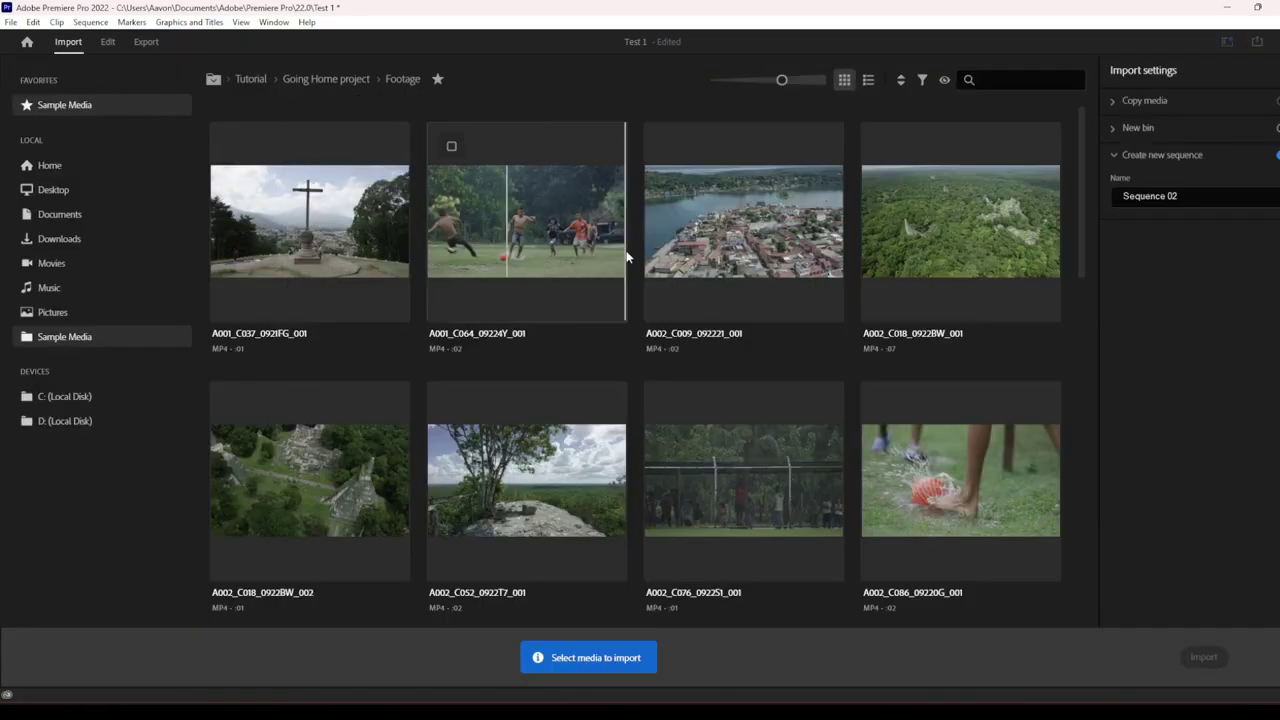
pyautogui.click(612, 265)
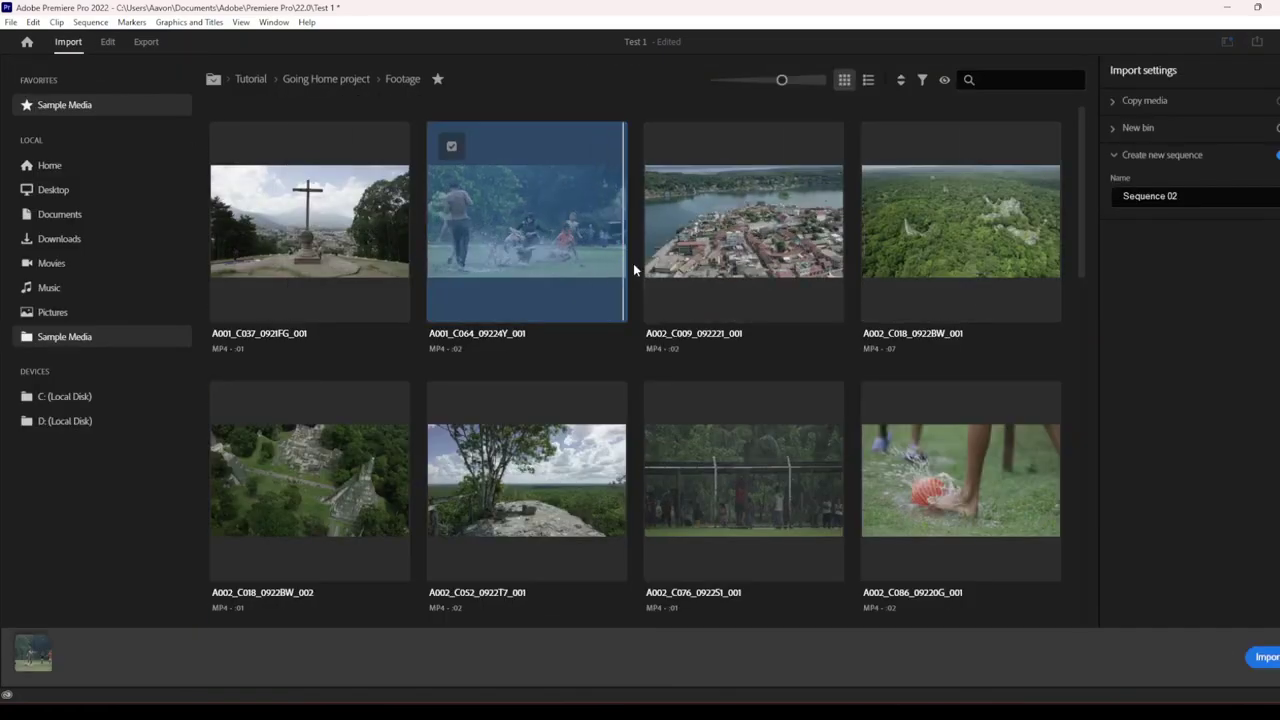
pyautogui.click(760, 245)
pyautogui.click(953, 244)
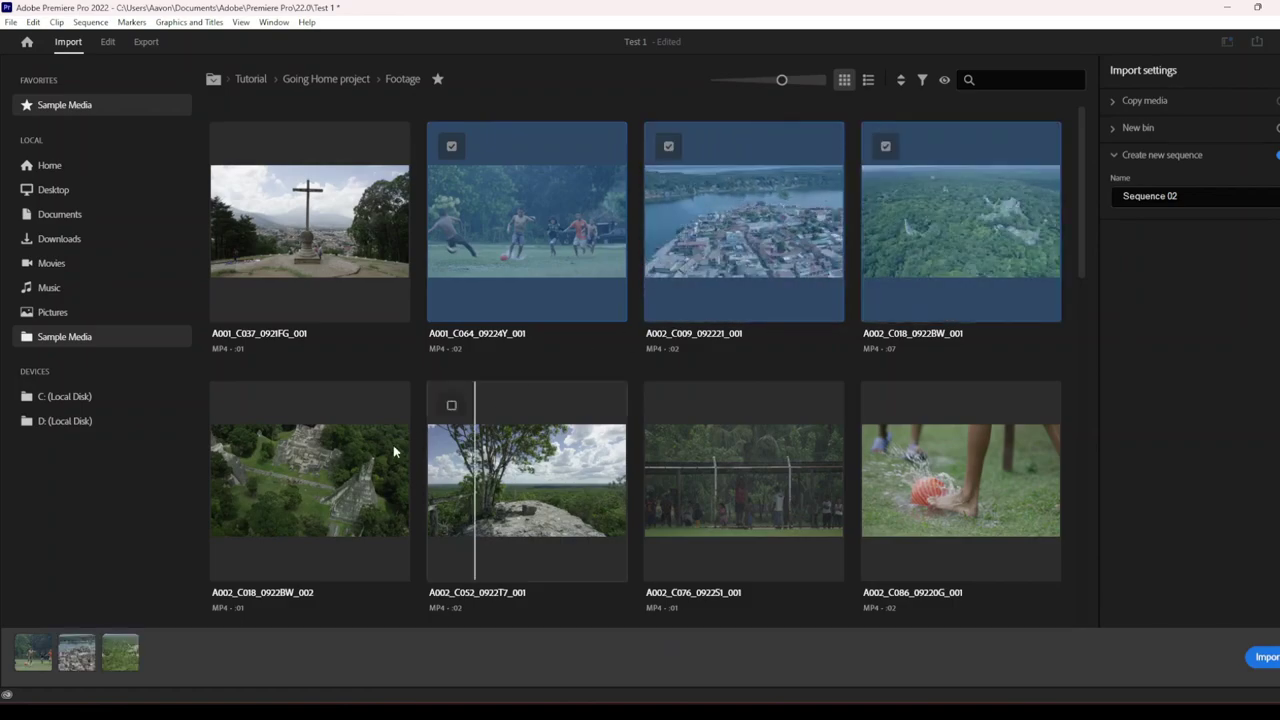
pyautogui.click(344, 462)
pyautogui.click(580, 470)
pyautogui.click(722, 486)
pyautogui.click(909, 485)
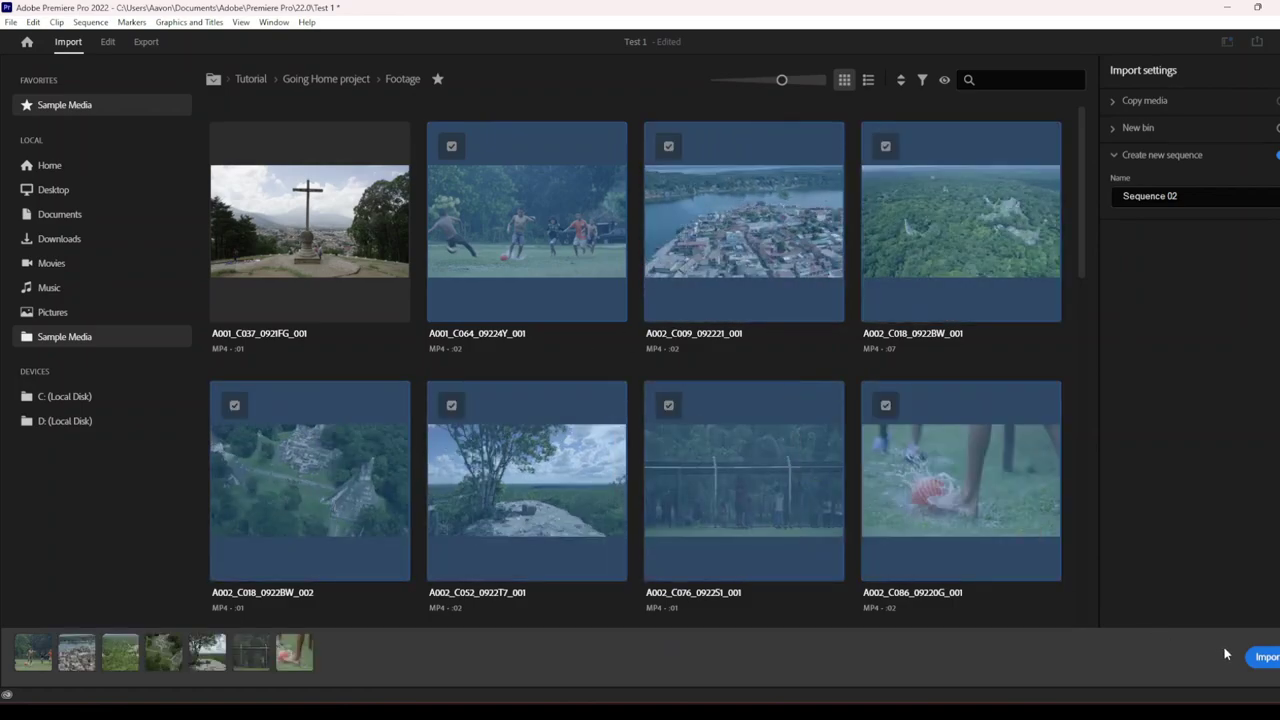
pyautogui.click(1265, 657)
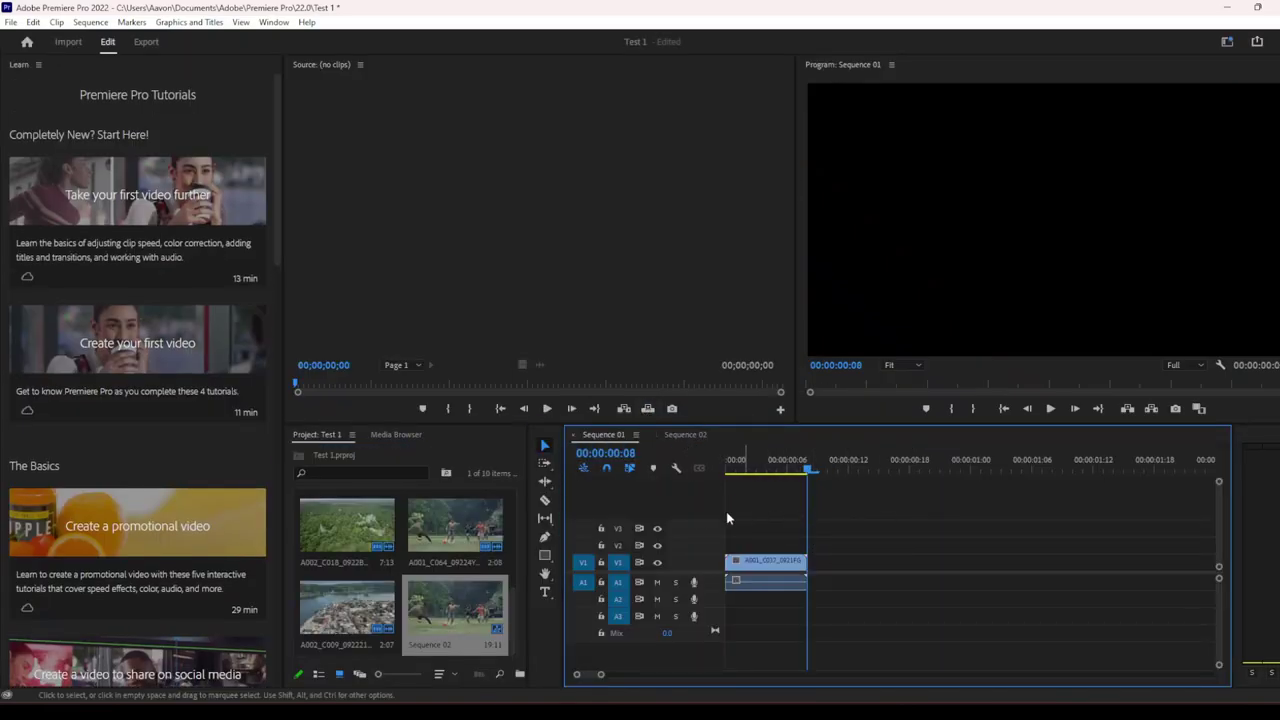
# - Place the A001_C064 soccer clip on V1 right after the first clip
pyautogui.click(733, 459)
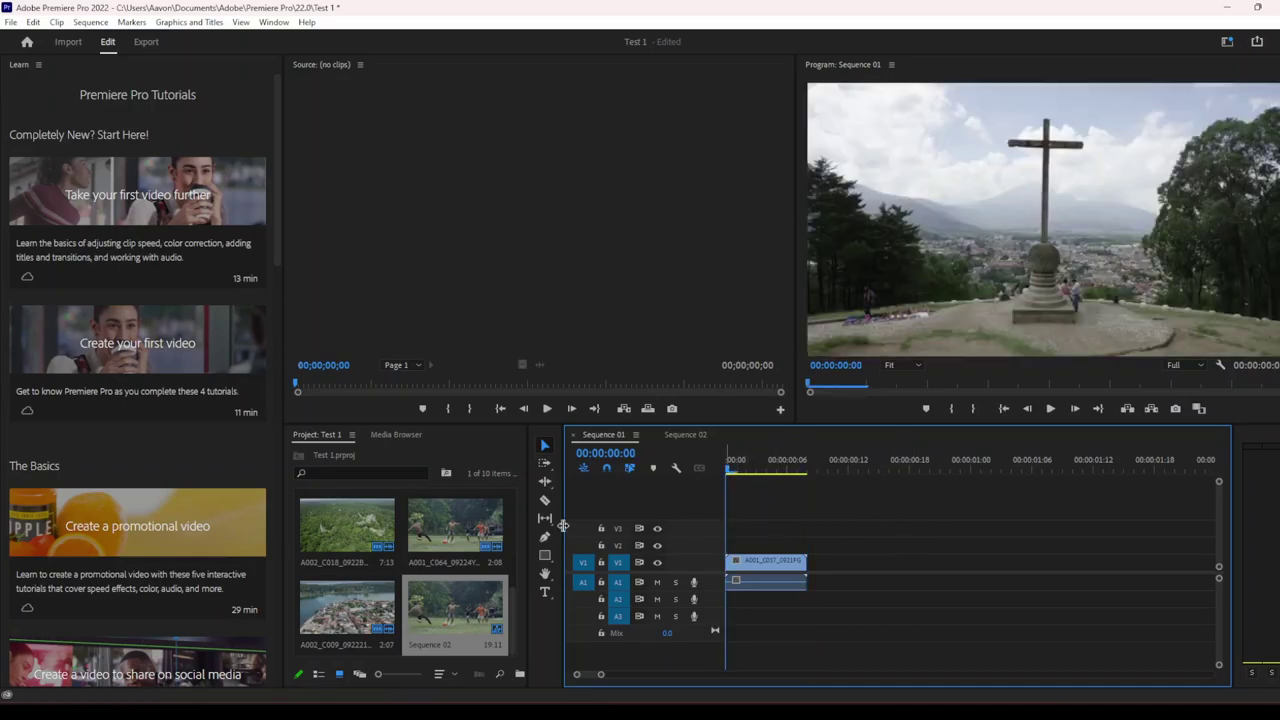
pyautogui.click(355, 528)
pyautogui.click(463, 533)
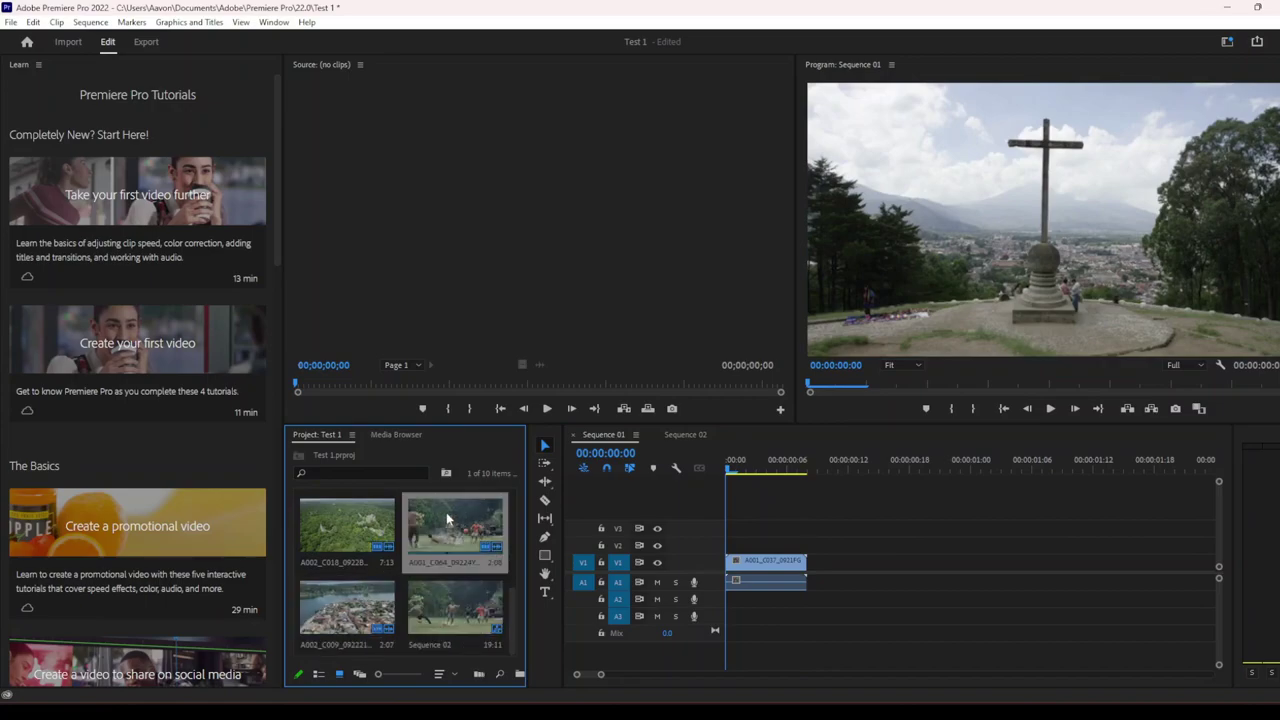
pyautogui.moveTo(446, 512)
pyautogui.mouseDown()
pyautogui.moveTo(843, 545)
pyautogui.moveTo(851, 568)
pyautogui.moveTo(821, 568)
pyautogui.moveTo(830, 582)
pyautogui.mouseUp()
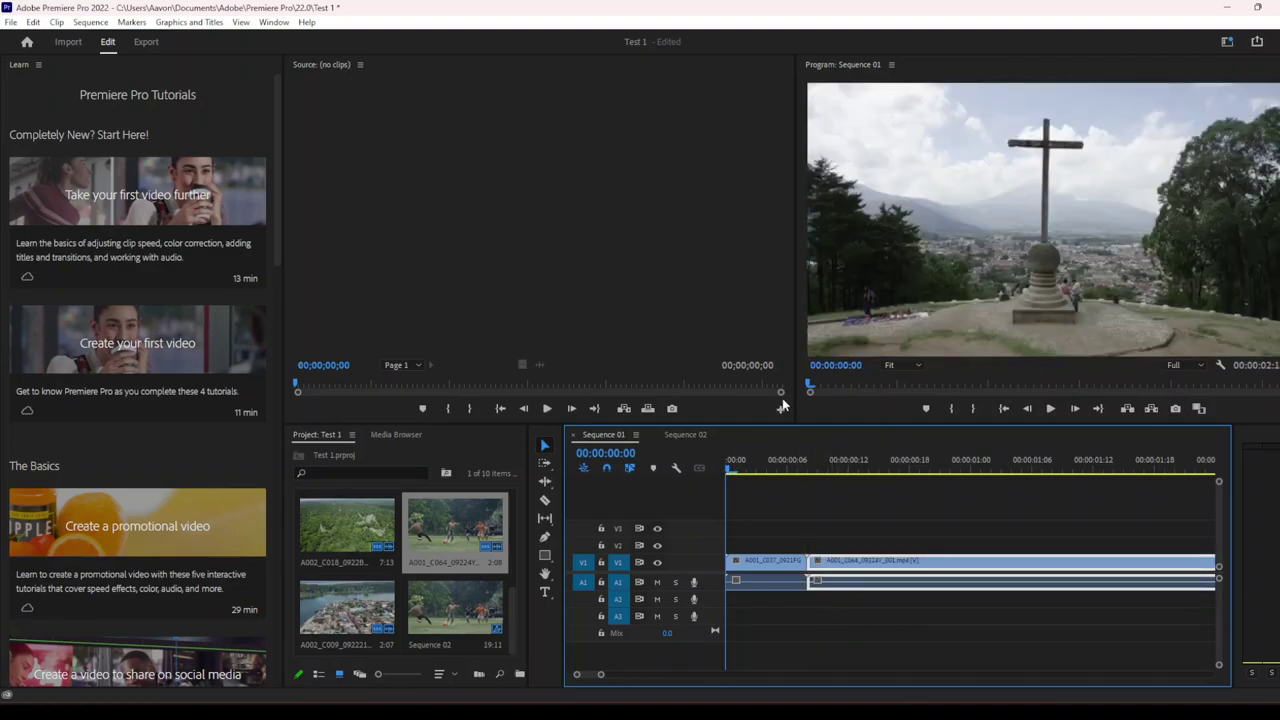
# - Play the sequence, then add A002_C009 and a nested Sequence 02 after the soccer clip
pyautogui.press('space')
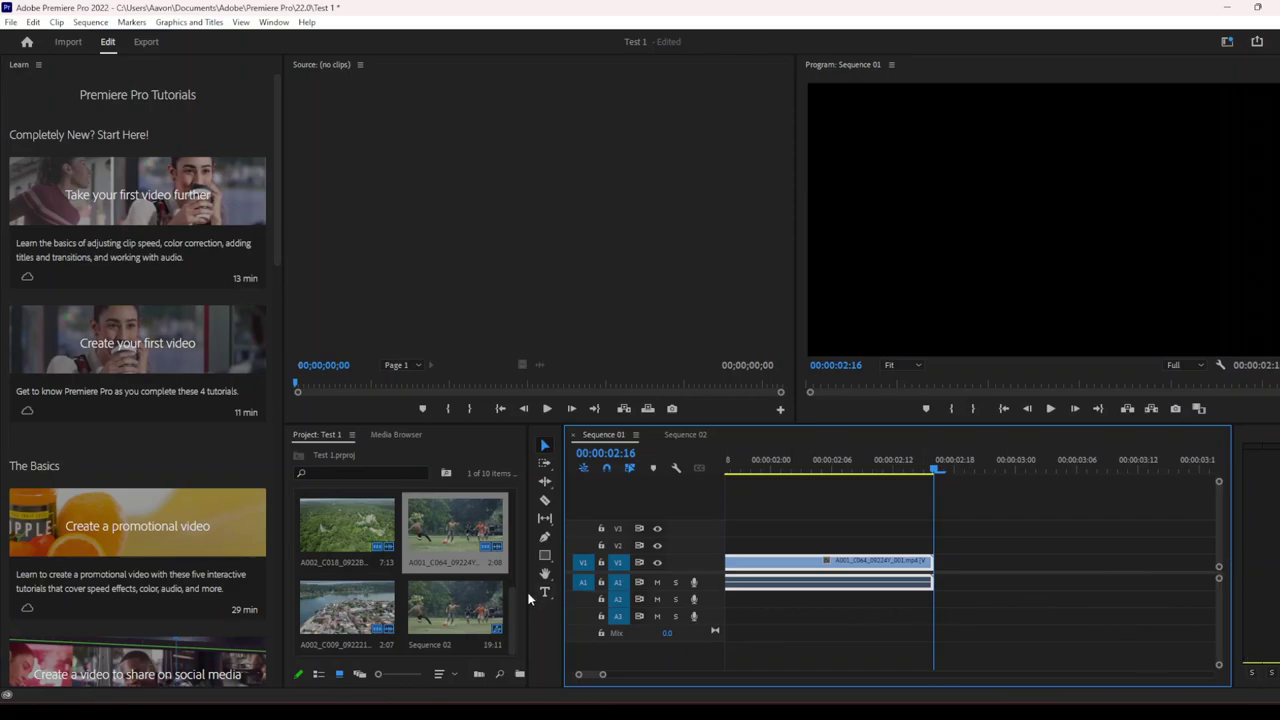
pyautogui.moveTo(361, 616); pyautogui.dragTo(938, 580)
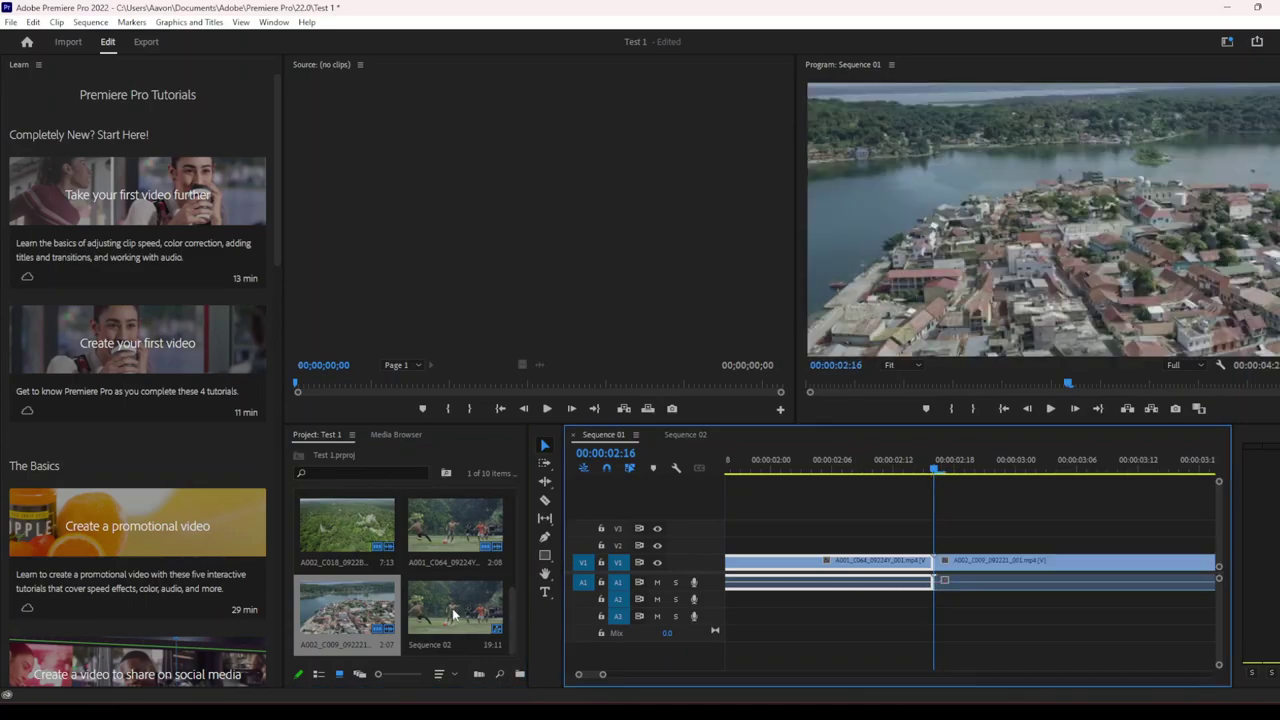
pyautogui.moveTo(452, 608); pyautogui.dragTo(1212, 594)
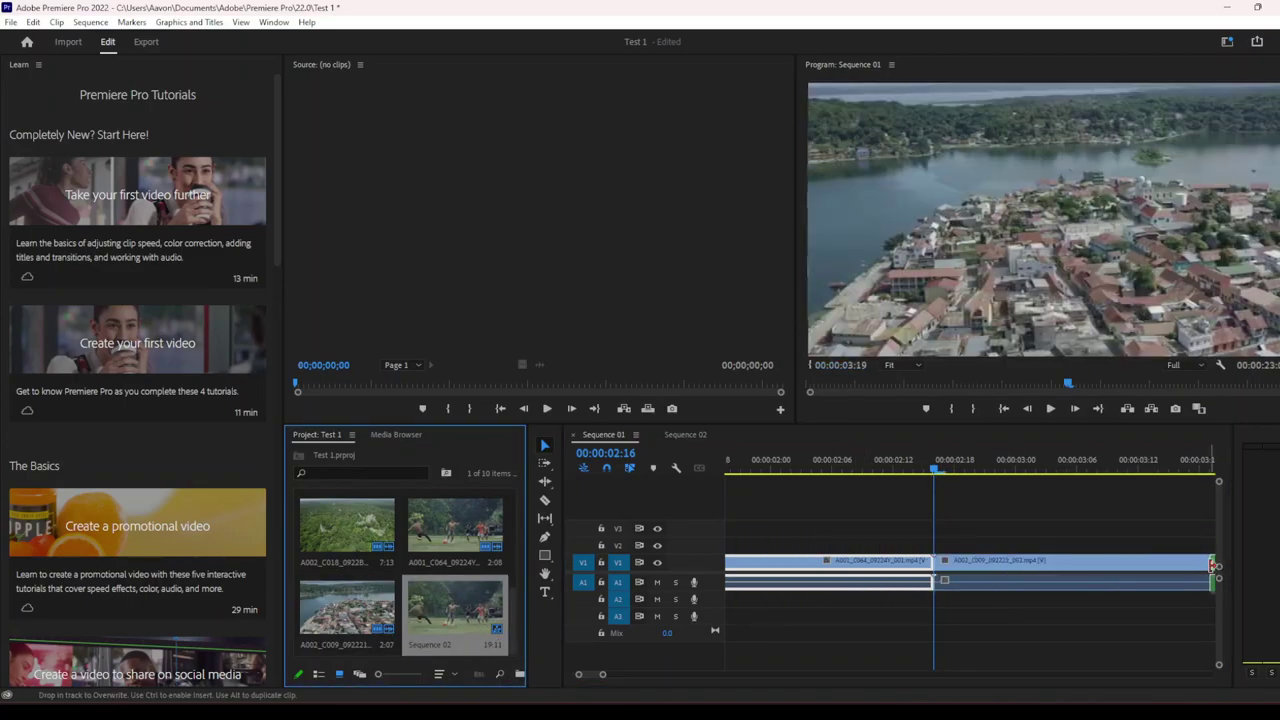
# - Play back Sequence 01 through the nested Sequence 02 clip, scrolling along the timeline
pyautogui.press('space')
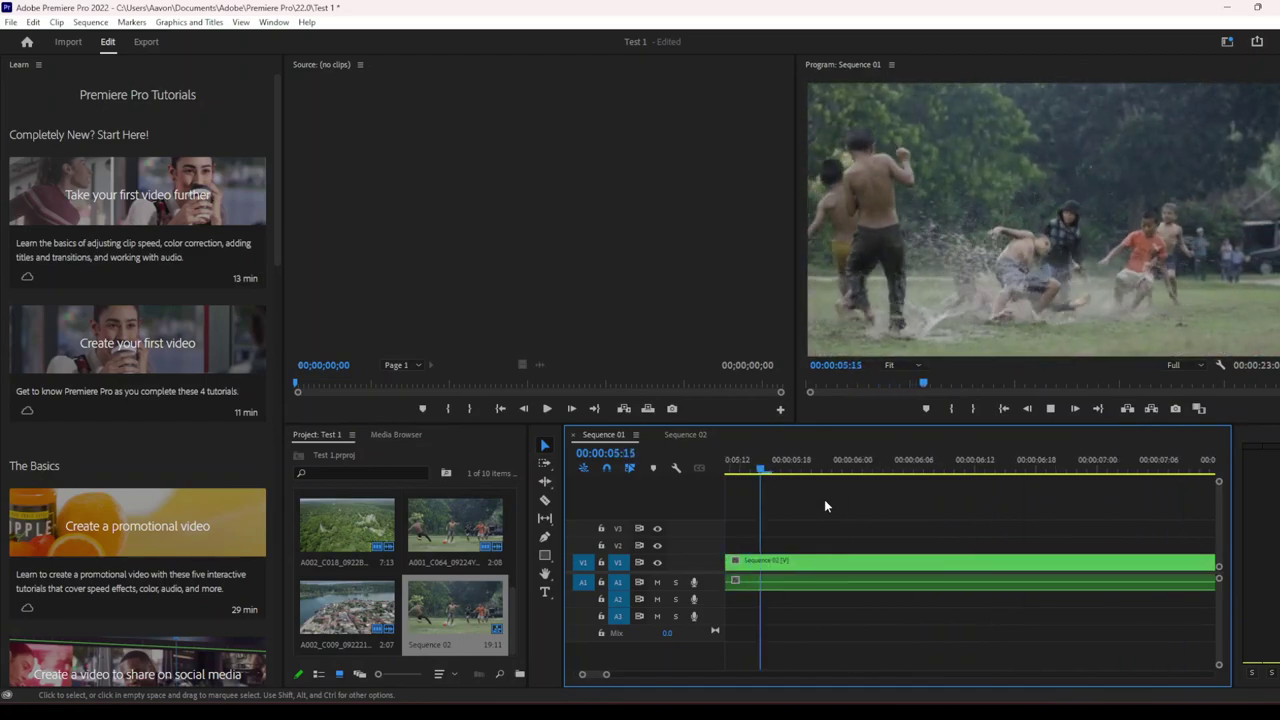
pyautogui.scroll(-2, 437, 543)
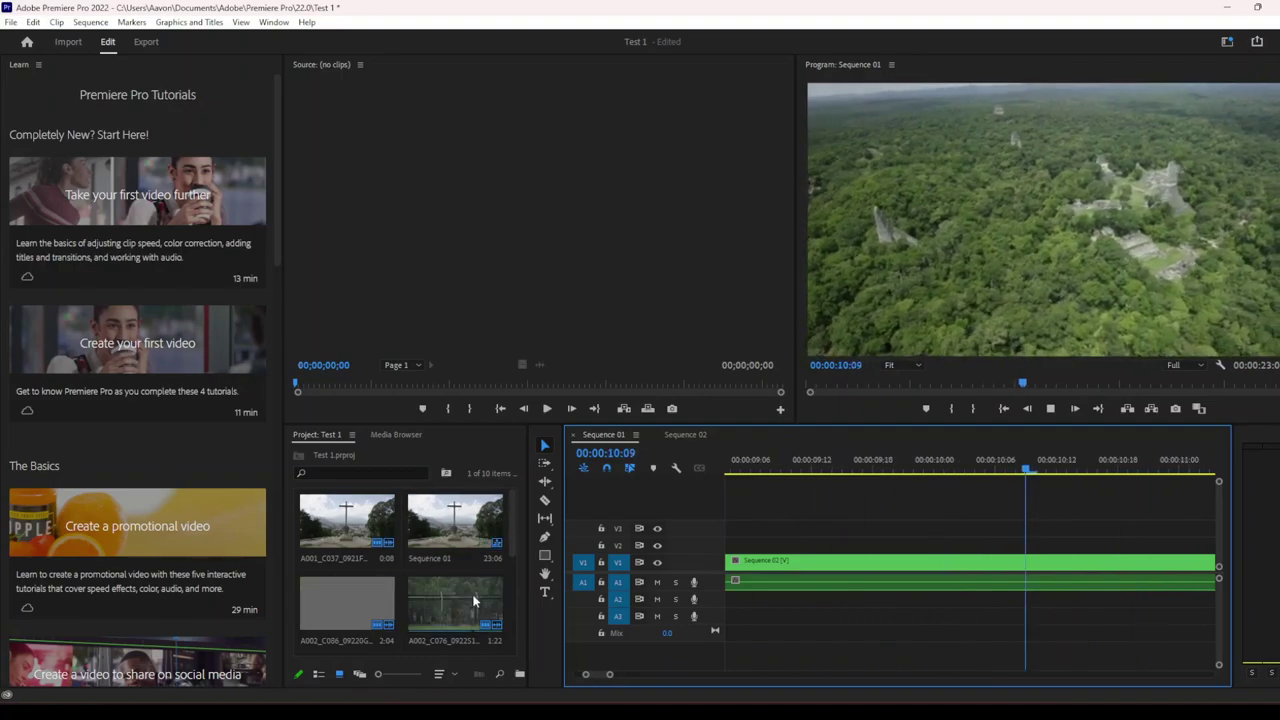
pyautogui.scroll(-1, 476, 594)
pyautogui.scroll(-1, 476, 600)
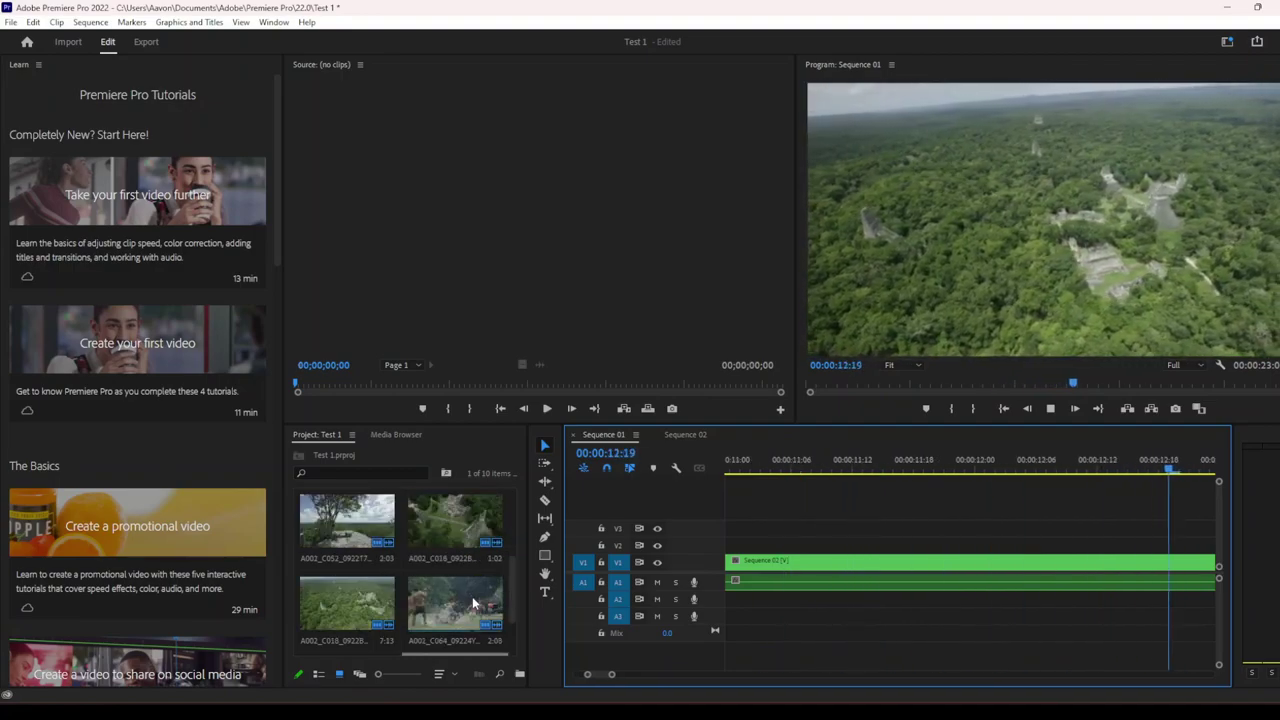
pyautogui.scroll(-1, 458, 598)
pyautogui.scroll(1, 449, 602)
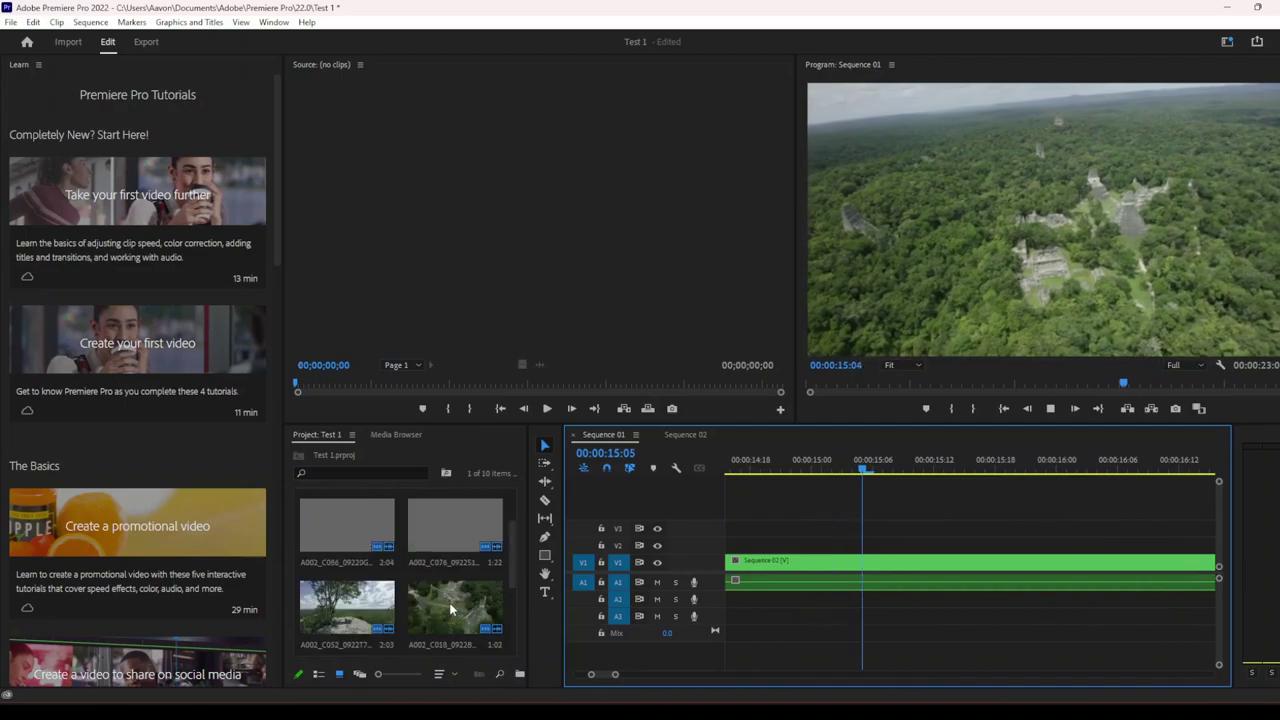
pyautogui.scroll(1, 449, 602)
pyautogui.scroll(1, 455, 570)
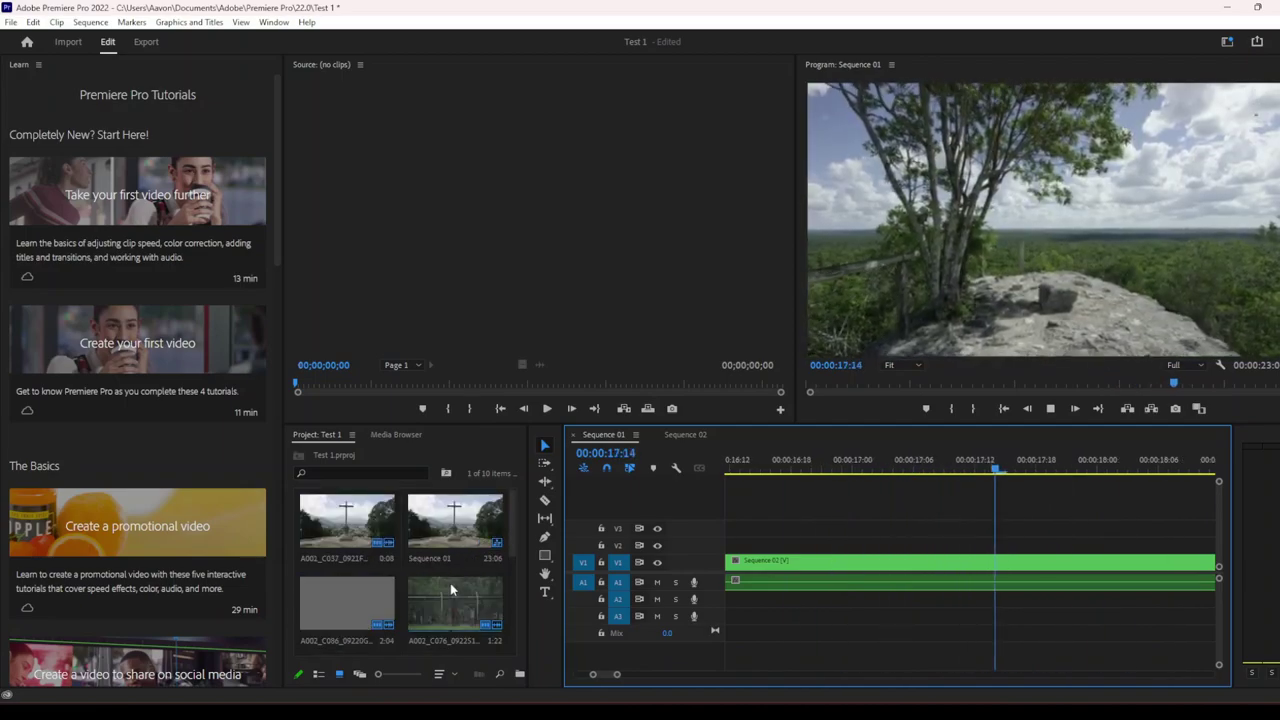
pyautogui.scroll(-1, 450, 583)
pyautogui.scroll(-1, 449, 590)
pyautogui.scroll(-1, 448, 600)
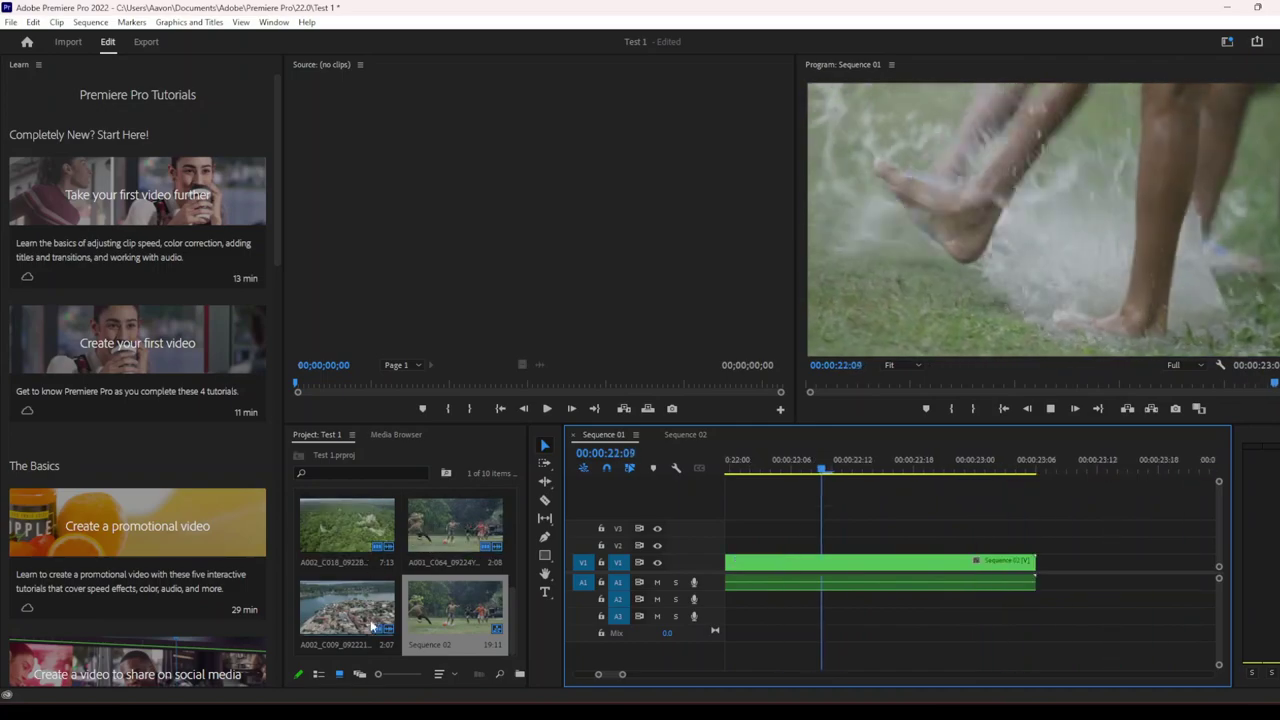
# - Append A002_C009 and a second Sequence 02 copy, play to the end, then scroll back
pyautogui.moveTo(355, 625); pyautogui.dragTo(1046, 583)
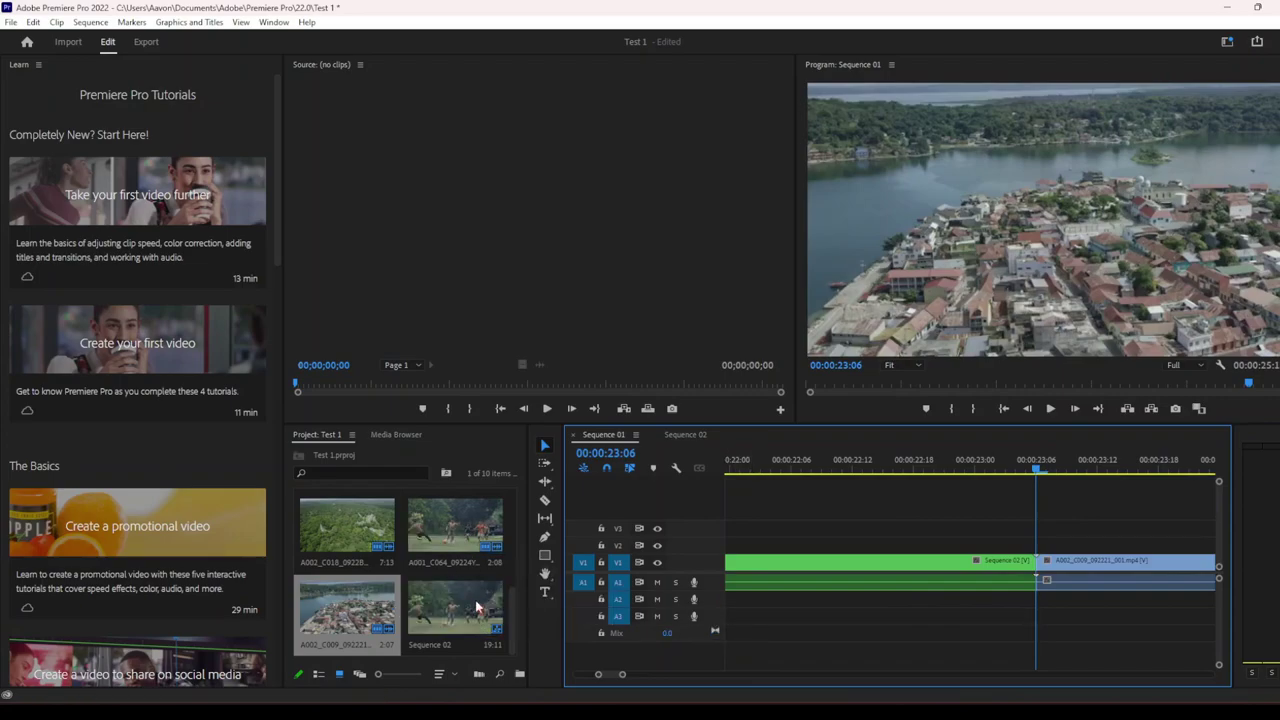
pyautogui.moveTo(469, 612); pyautogui.dragTo(1149, 578)
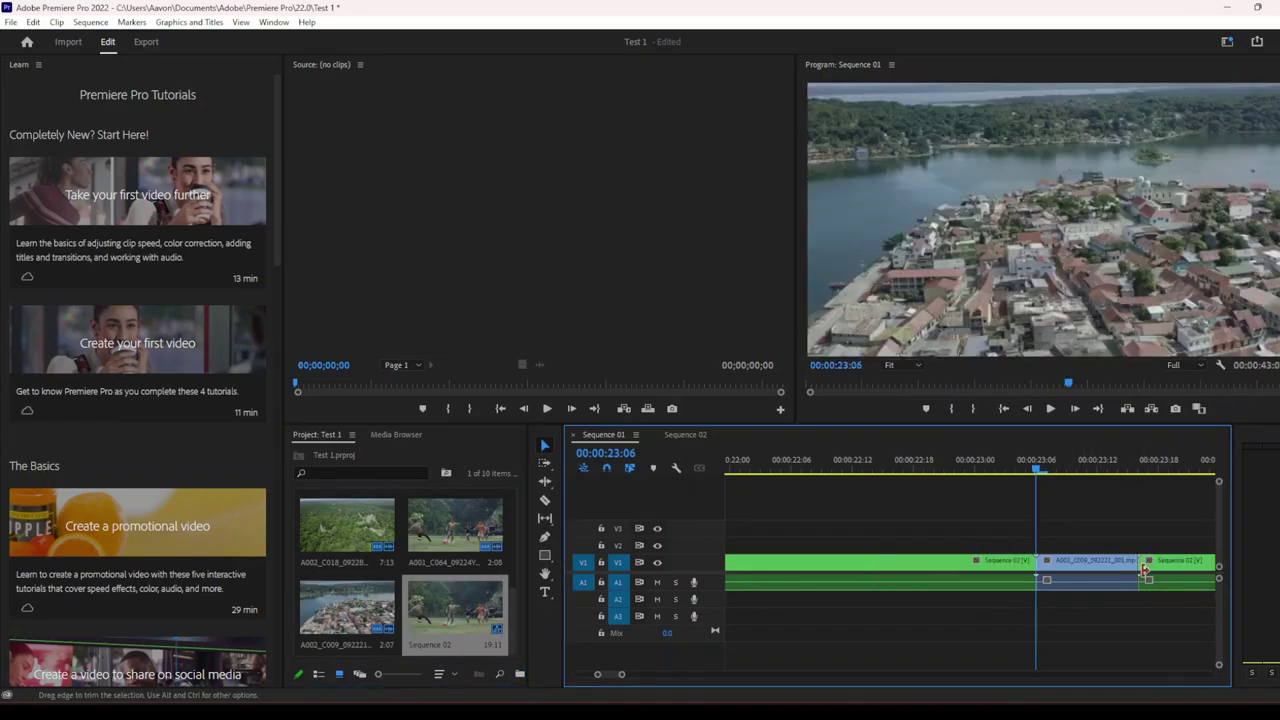
pyautogui.press('space')
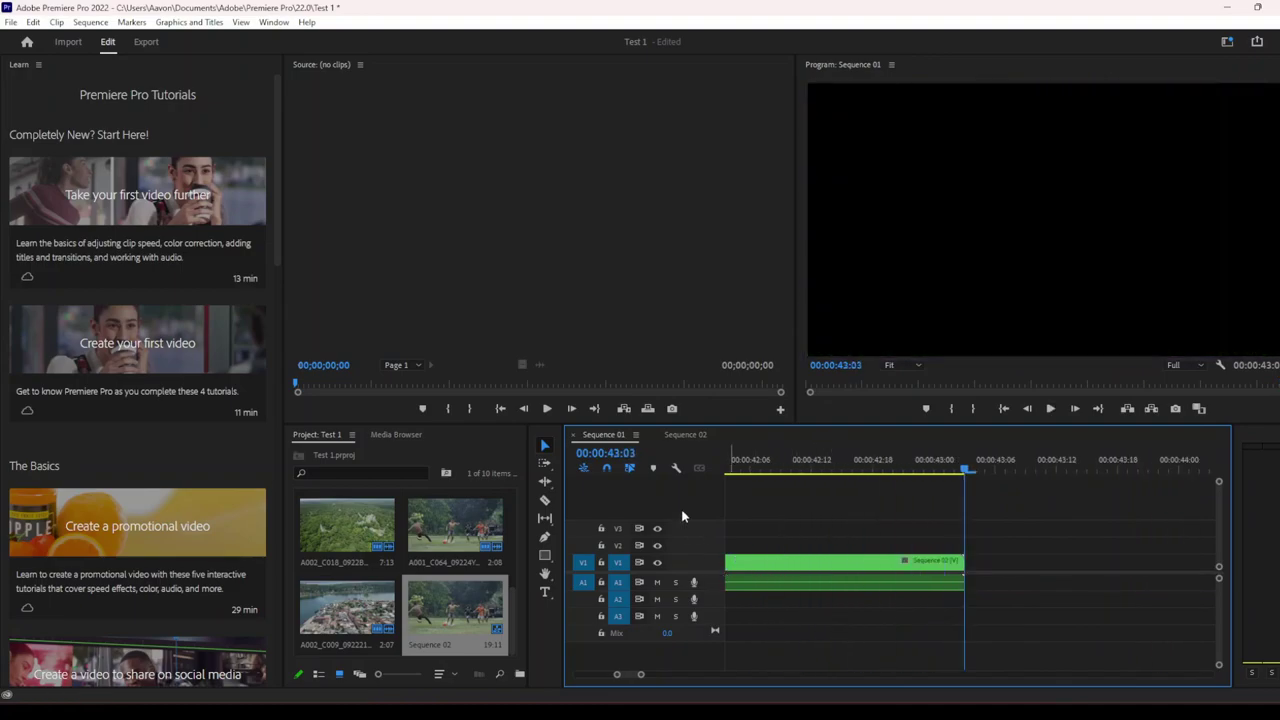
pyautogui.moveTo(633, 679); pyautogui.dragTo(593, 679)
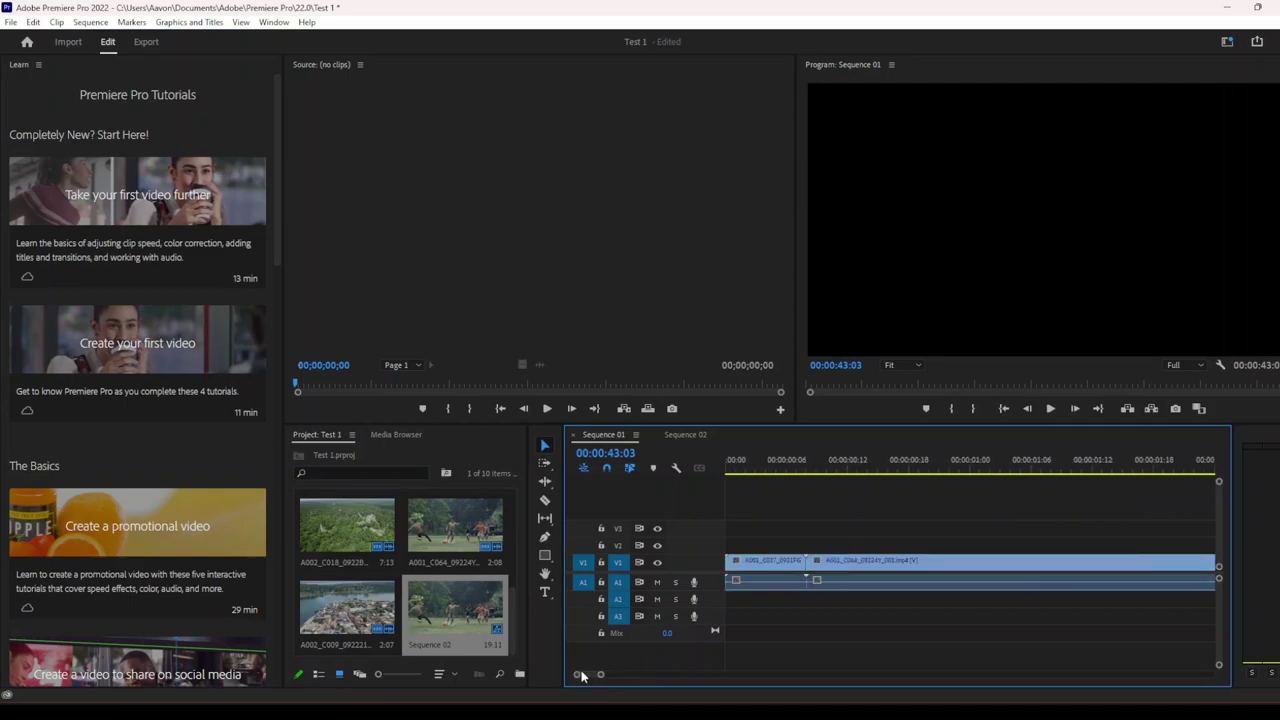
# - Switch between the Sequence 01 and Sequence 02 timeline tabs and close the Sequence 02 tab
pyautogui.click(659, 529)
pyautogui.click(755, 566)
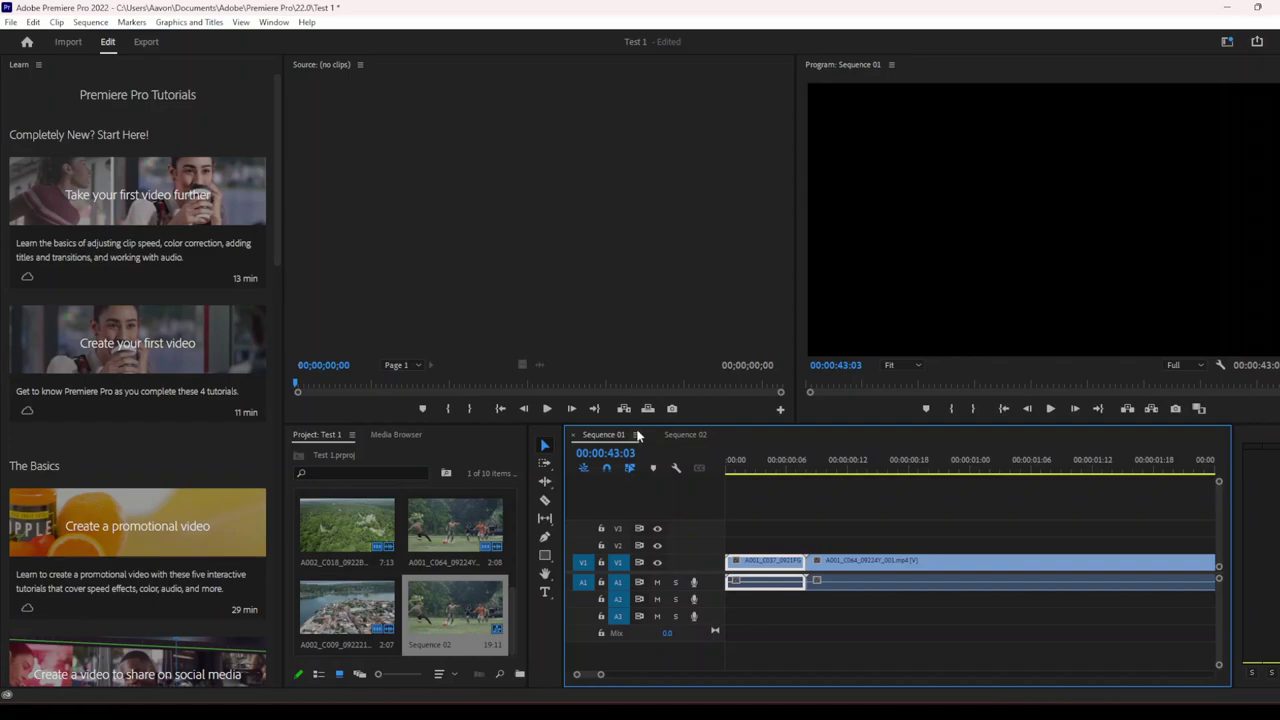
pyautogui.click(637, 434)
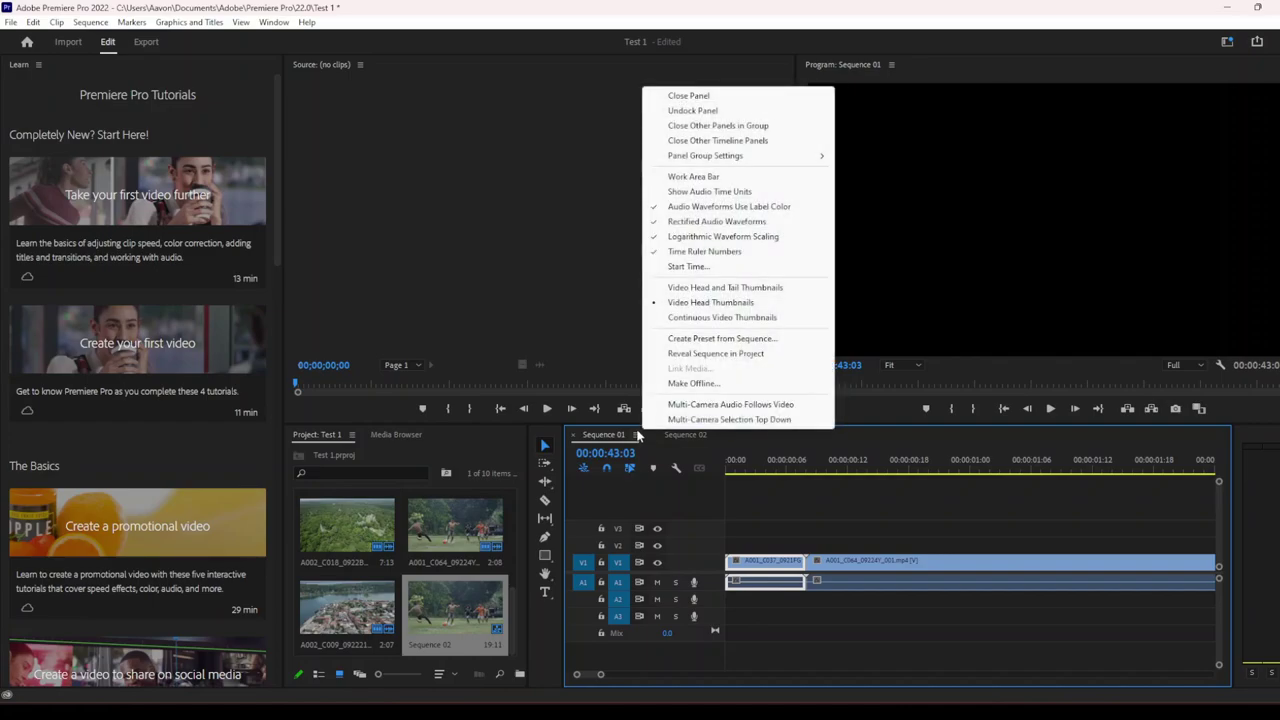
pyautogui.click(659, 437)
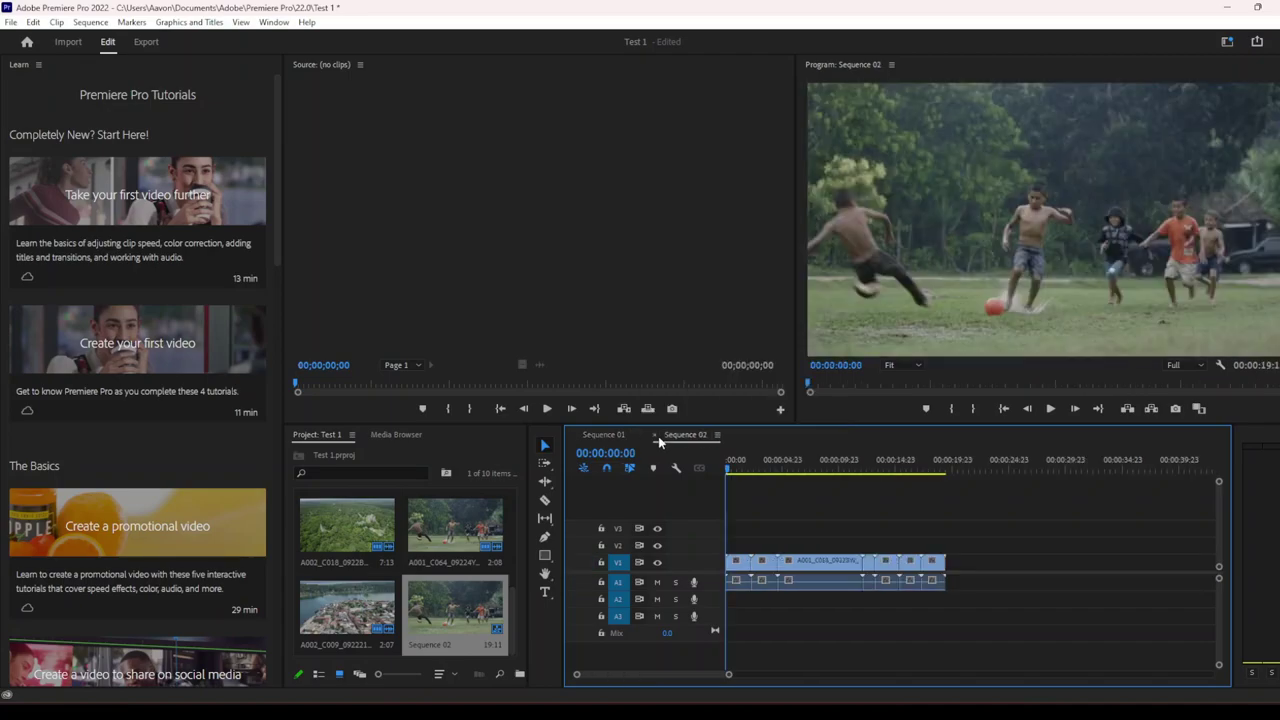
pyautogui.click(613, 437)
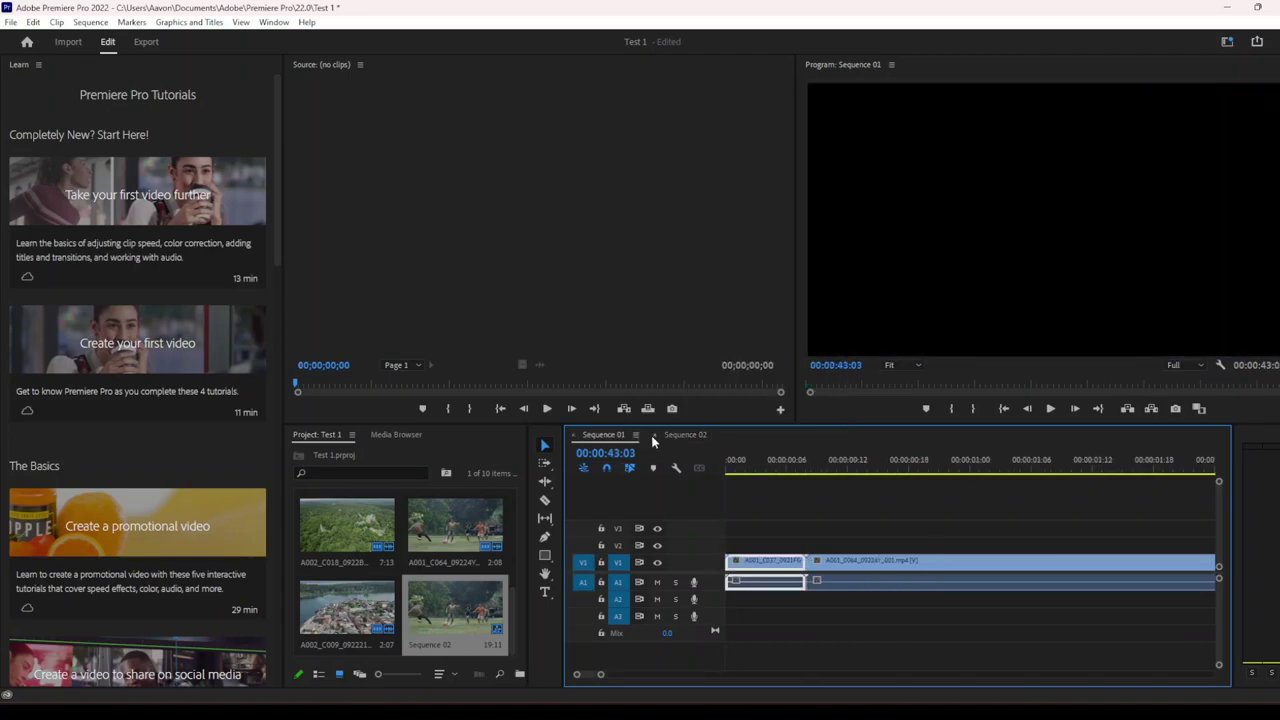
pyautogui.click(654, 436)
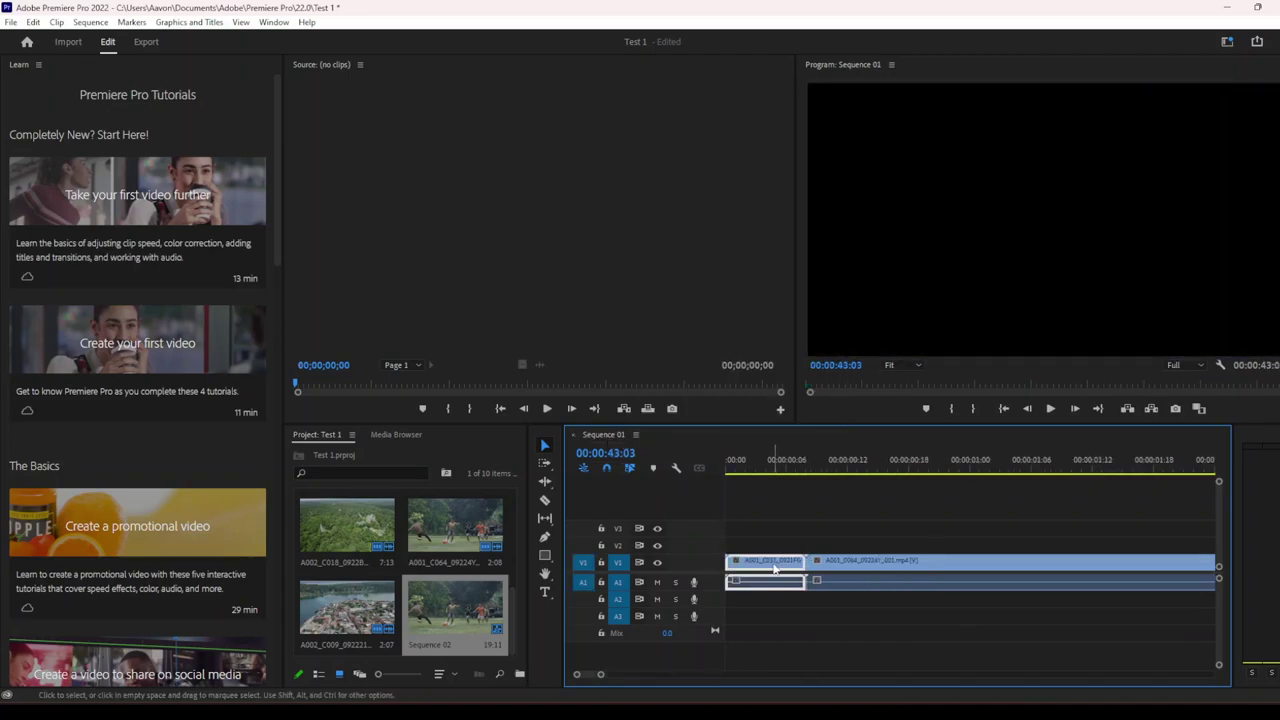
pyautogui.click(637, 432)
pyautogui.click(652, 440)
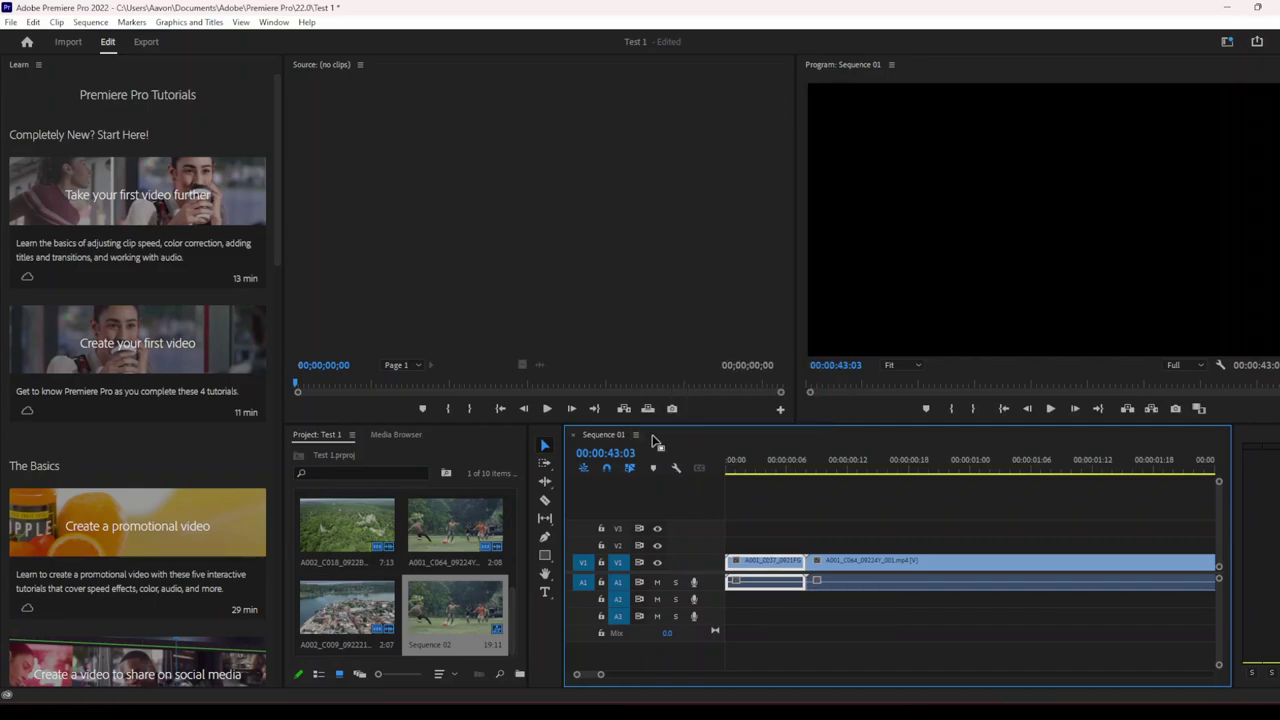
# - Jump to the start of Sequence 01 and select the first clips on V1
pyautogui.press('Home')
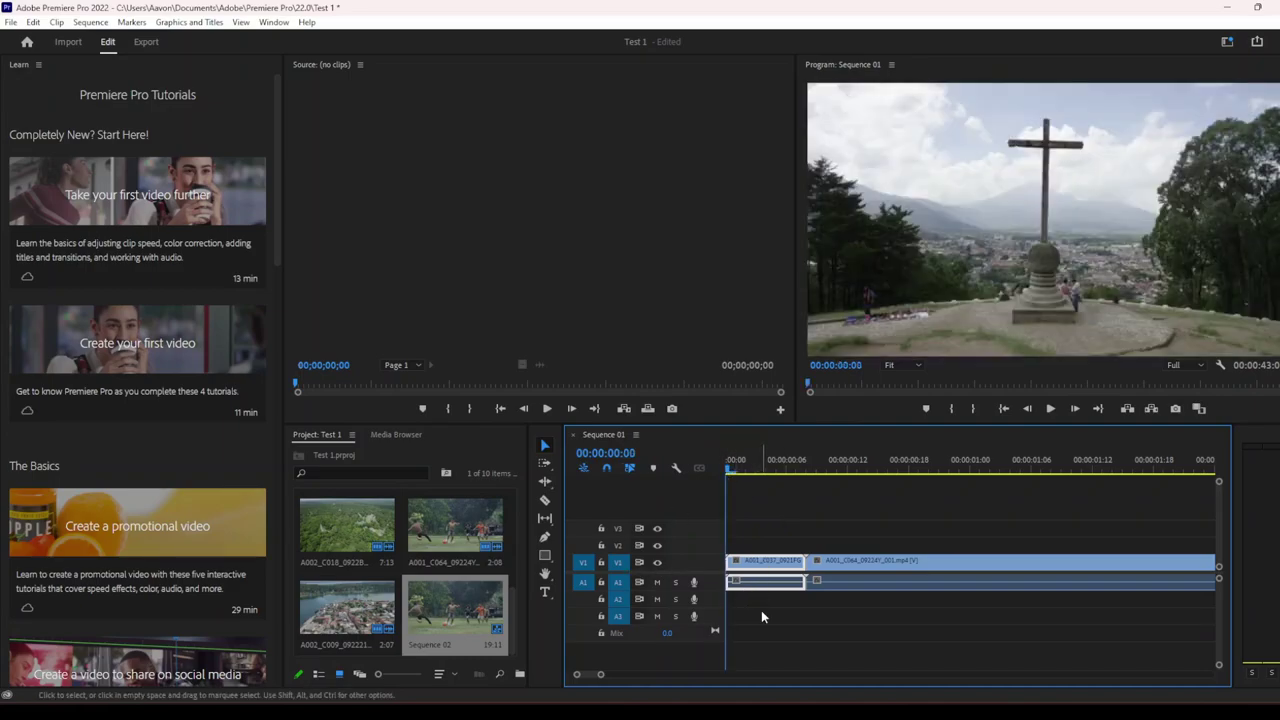
pyautogui.click(761, 610)
pyautogui.click(757, 566)
pyautogui.click(824, 563)
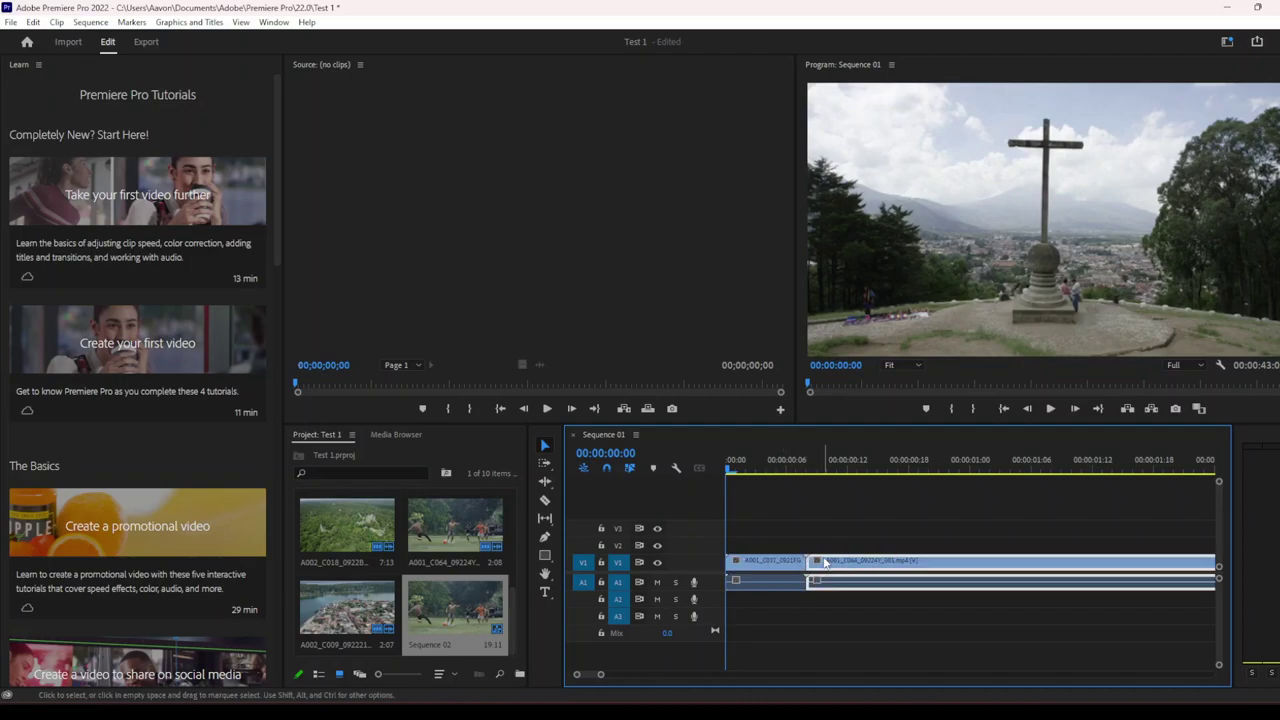
pyautogui.click(797, 564)
pyautogui.click(766, 460)
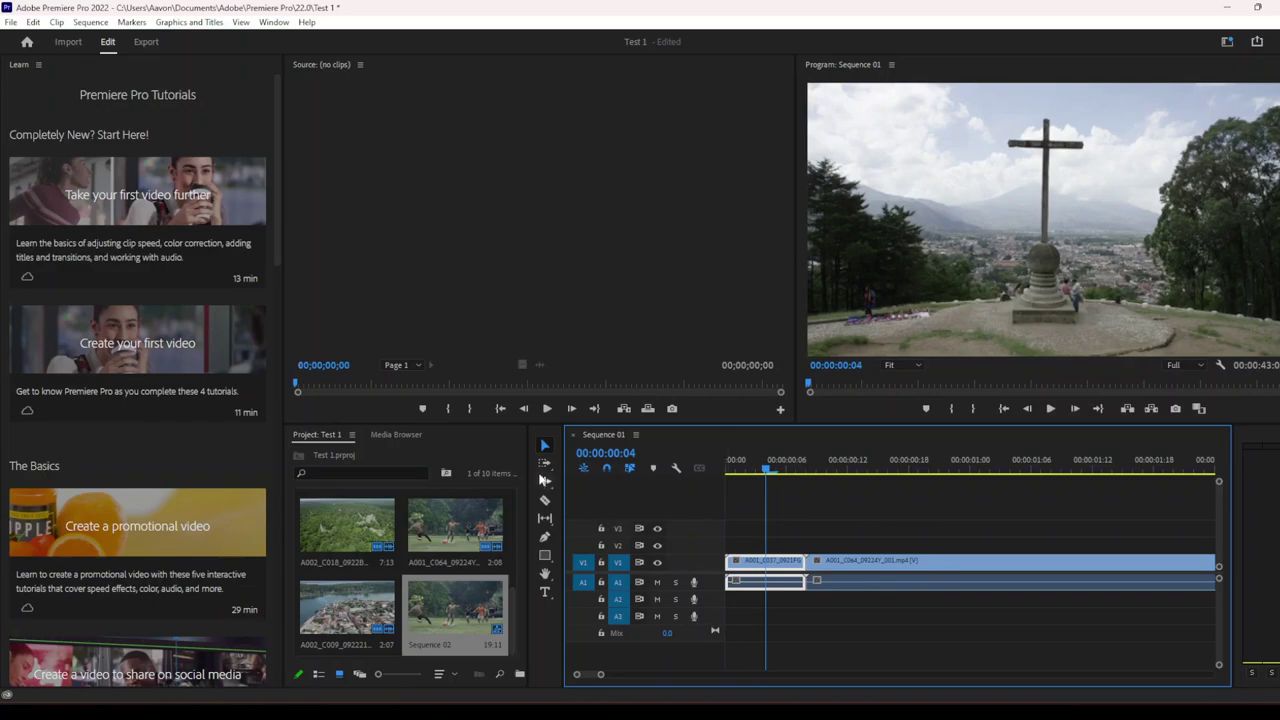
# - Try the Ripple Edit and Track Select Forward tools, then switch to the Razor Tool
pyautogui.click(546, 483)
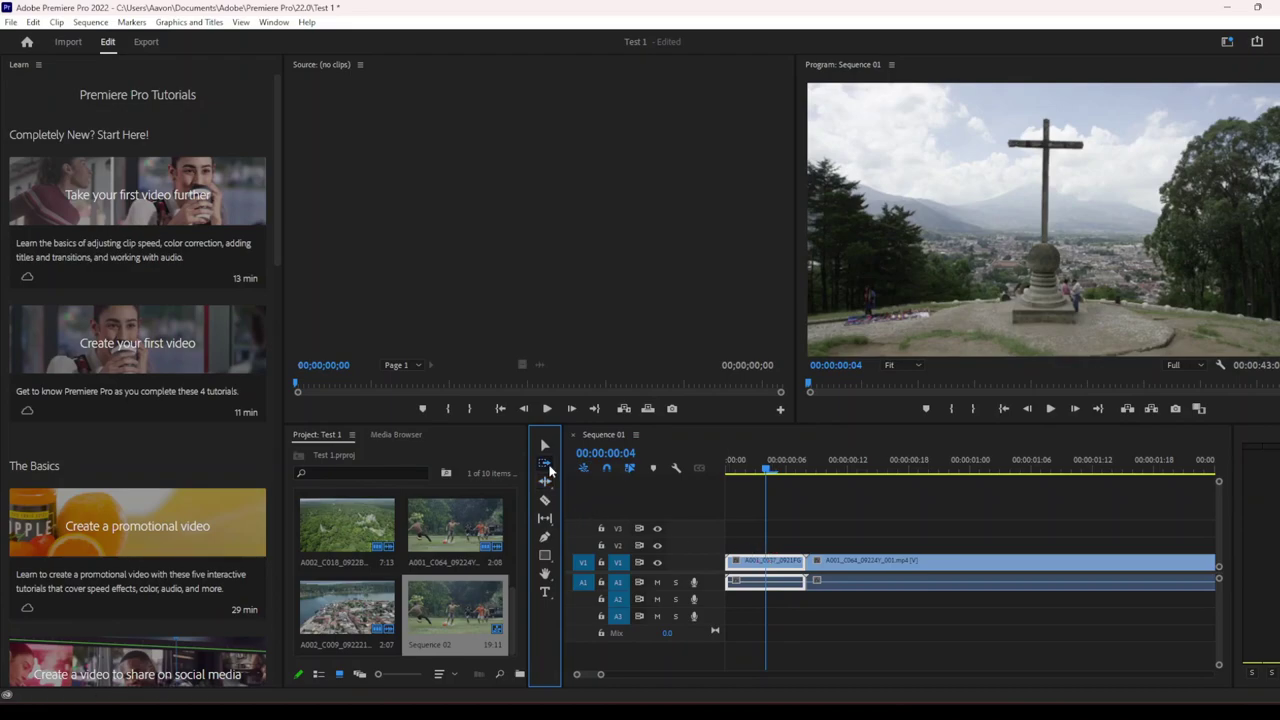
pyautogui.click(545, 465)
pyautogui.moveTo(766, 549)
pyautogui.mouseDown()
pyautogui.moveTo(786, 548)
pyautogui.moveTo(748, 543)
pyautogui.mouseUp()
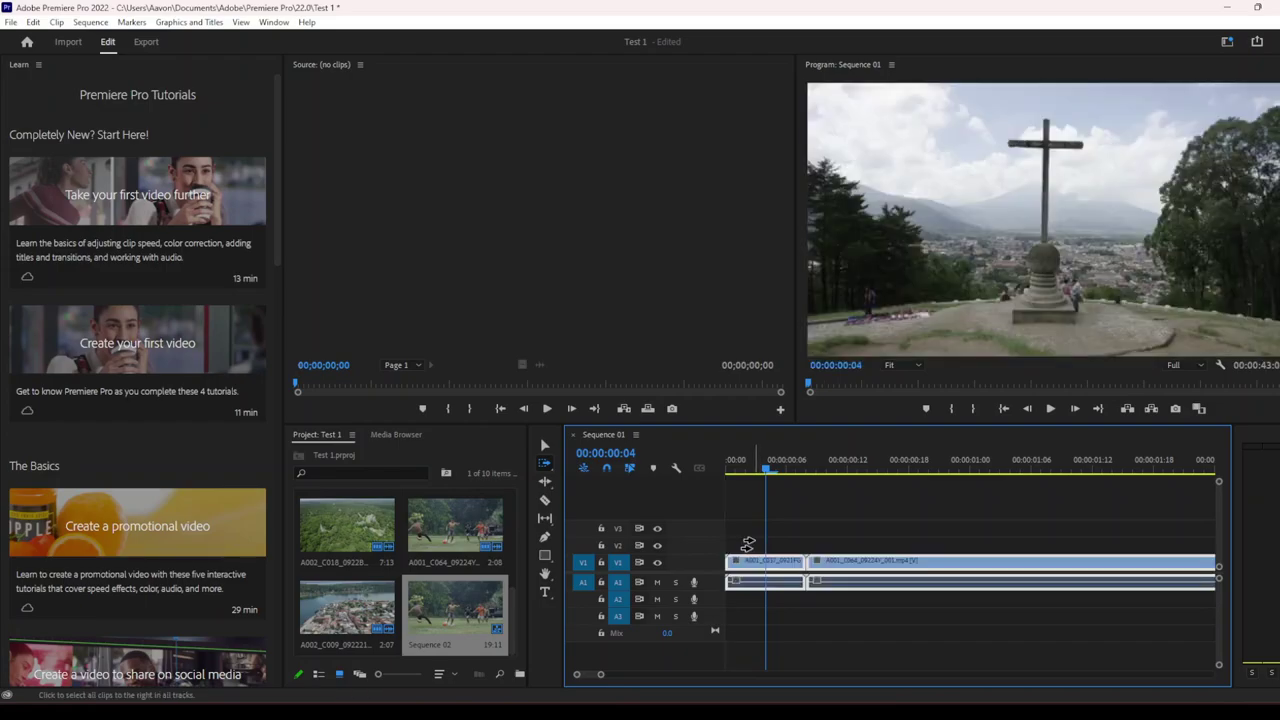
pyautogui.click(543, 502)
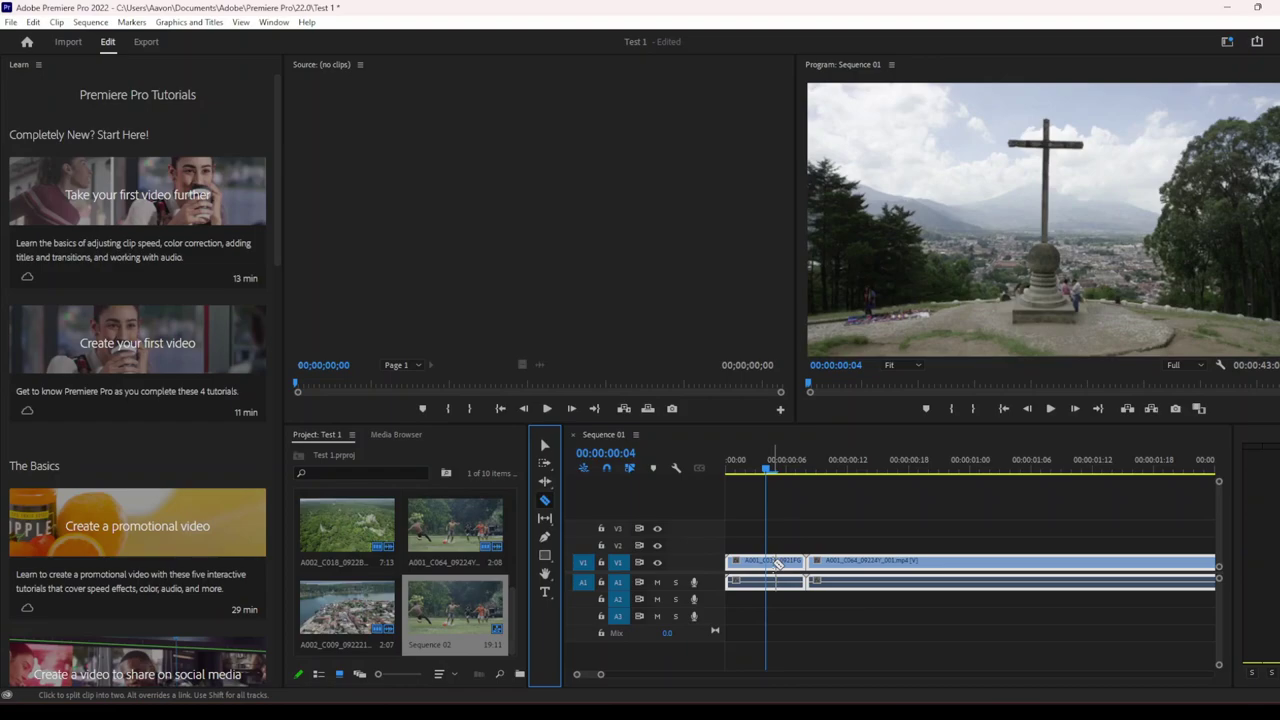
# - Razor-cut the long A001_C064 soccer clip on V1 at five points
pyautogui.click(776, 563)
pyautogui.click(846, 563)
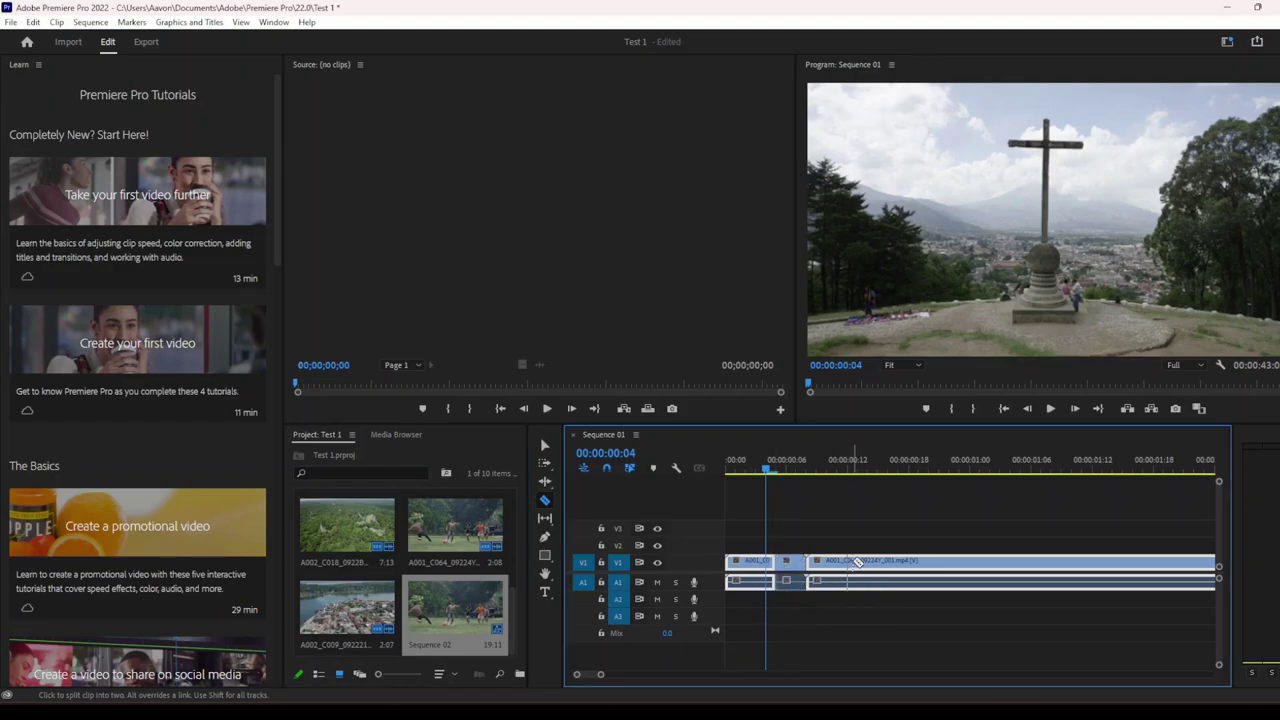
pyautogui.click(929, 562)
pyautogui.click(1031, 562)
pyautogui.click(1123, 562)
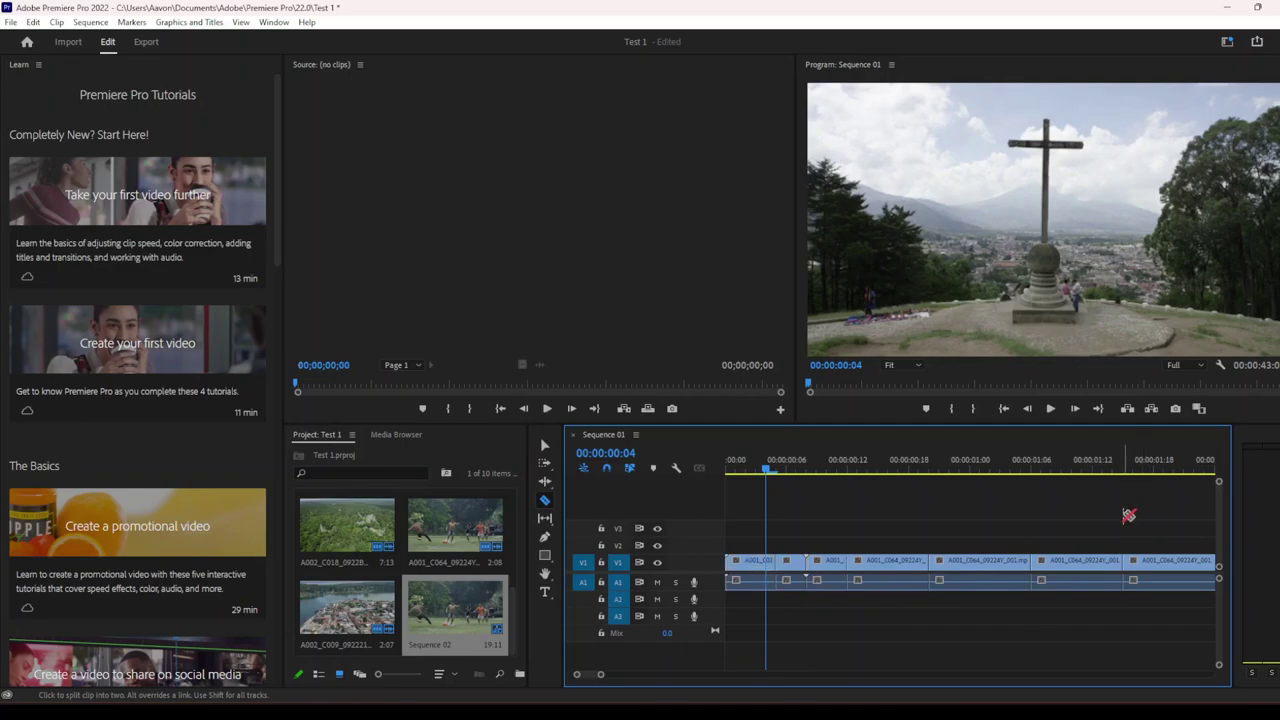
# - Scroll to the nested Sequence 02 clip and cut it at three points
pyautogui.moveTo(899, 462); pyautogui.dragTo(1175, 461)
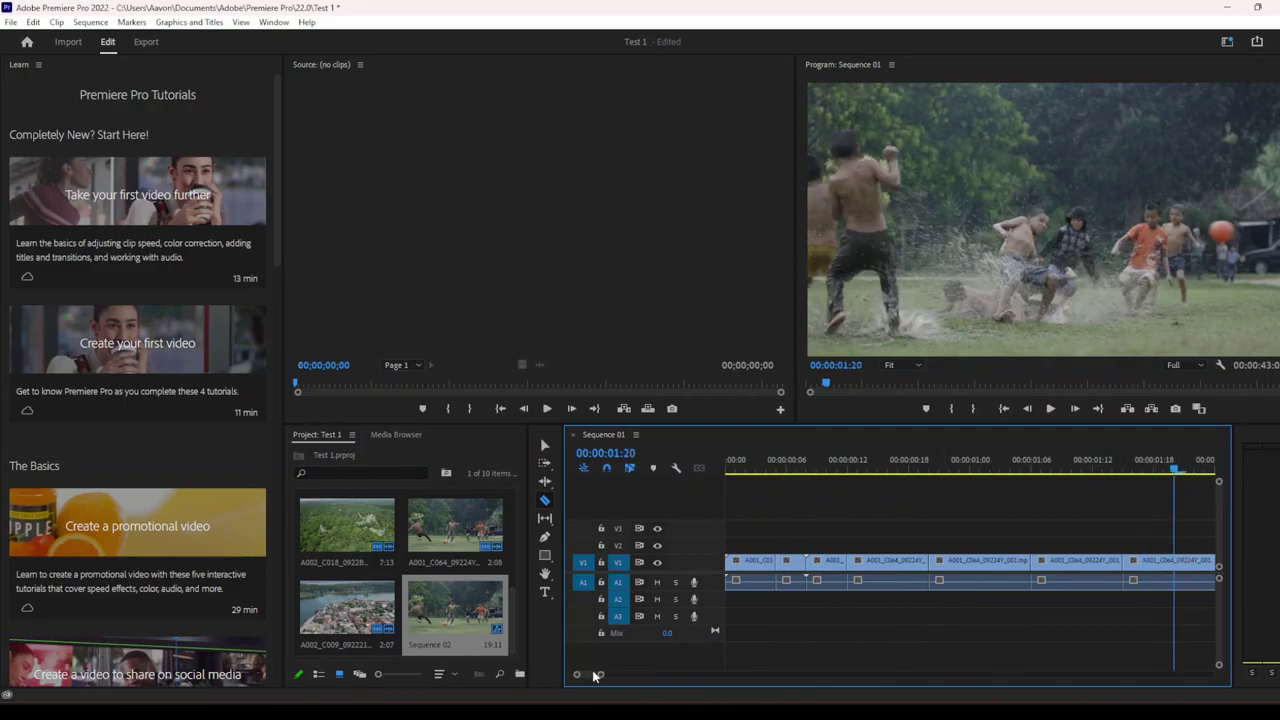
pyautogui.moveTo(593, 675); pyautogui.dragTo(628, 675)
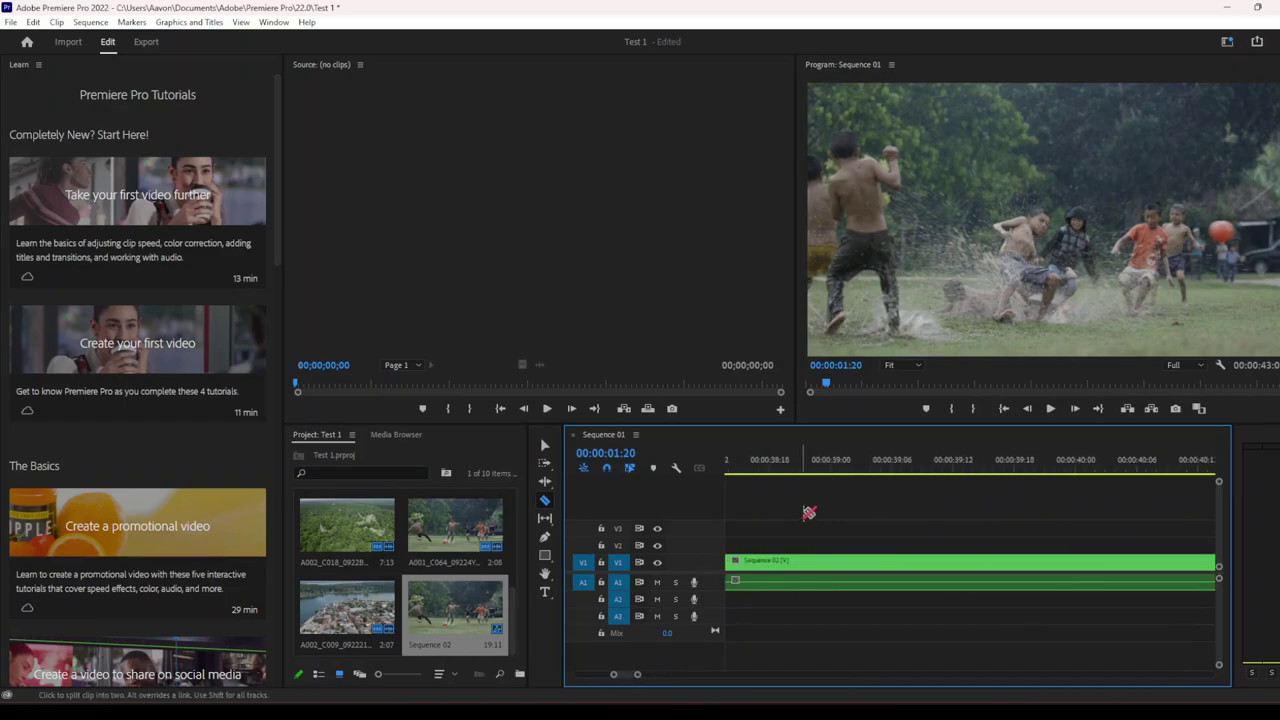
pyautogui.click(808, 560)
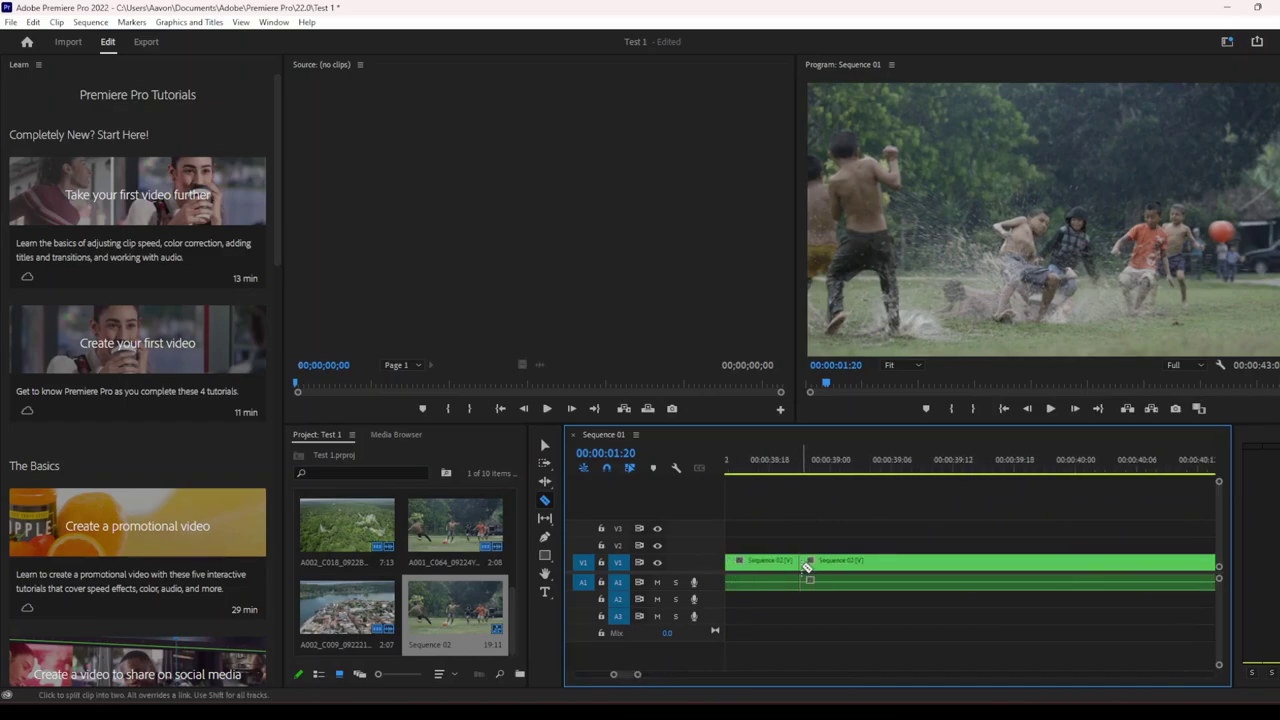
pyautogui.click(1013, 562)
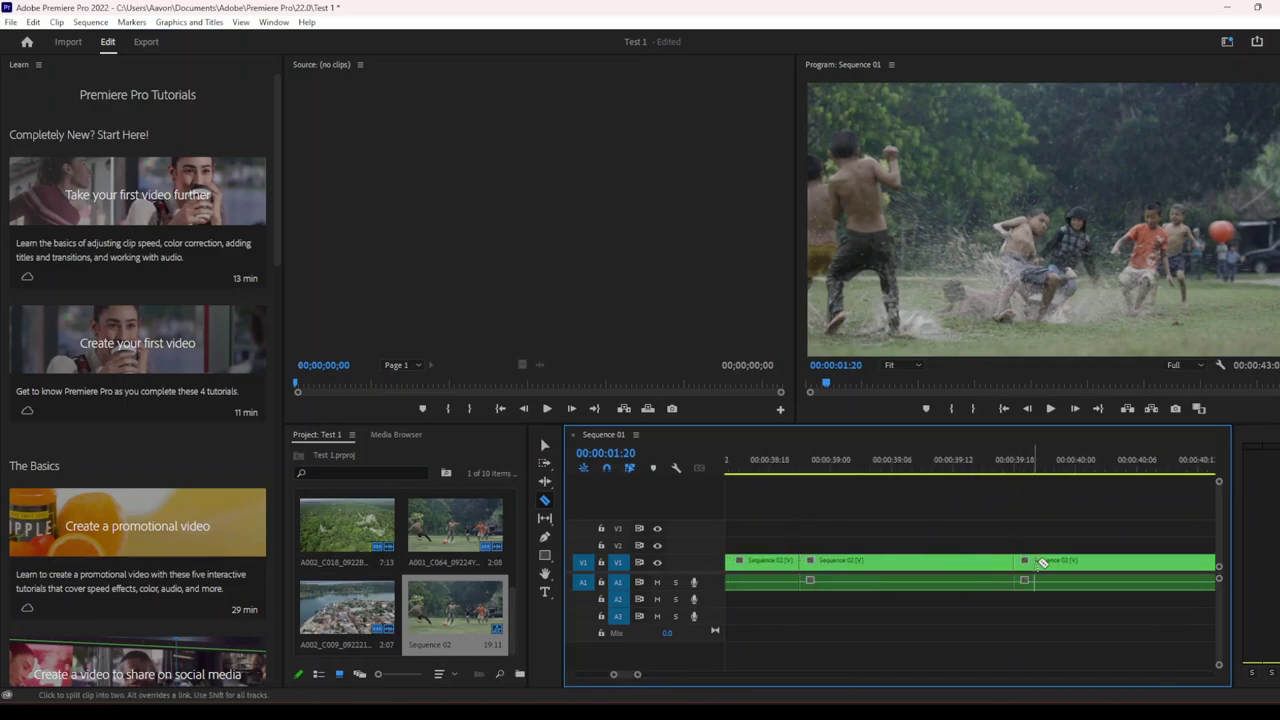
pyautogui.click(1148, 562)
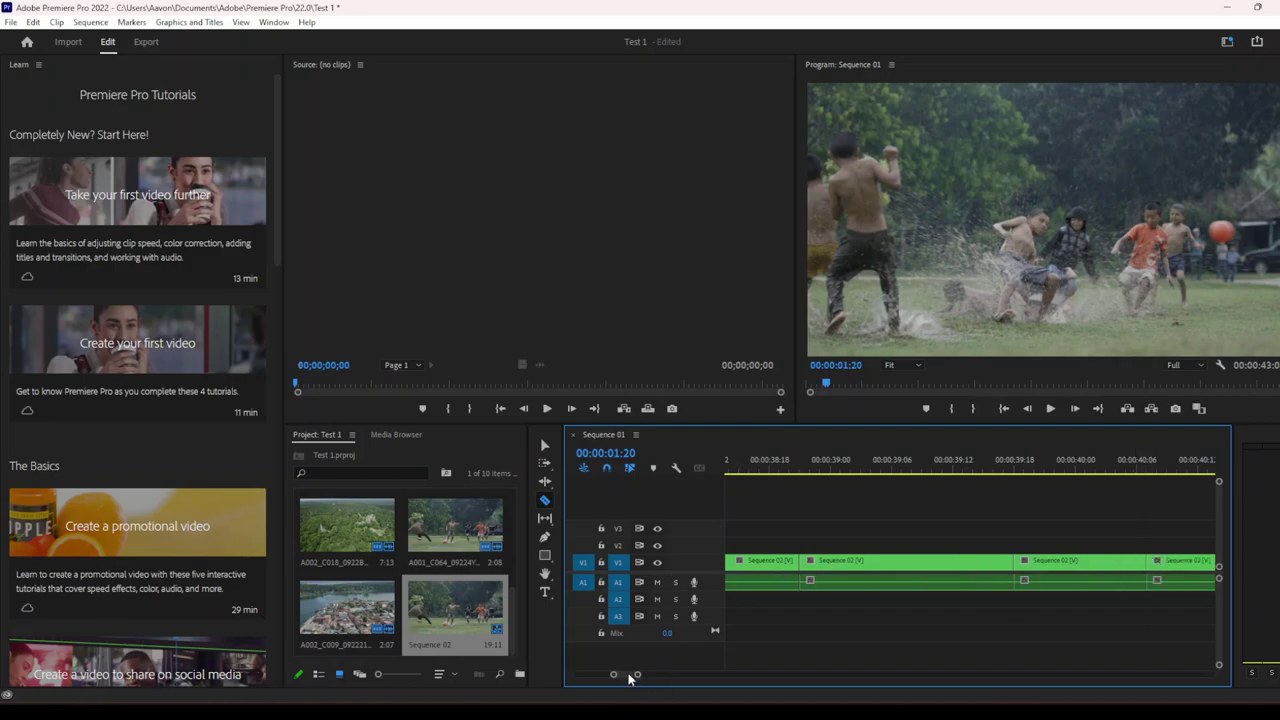
pyautogui.moveTo(630, 676); pyautogui.dragTo(588, 676)
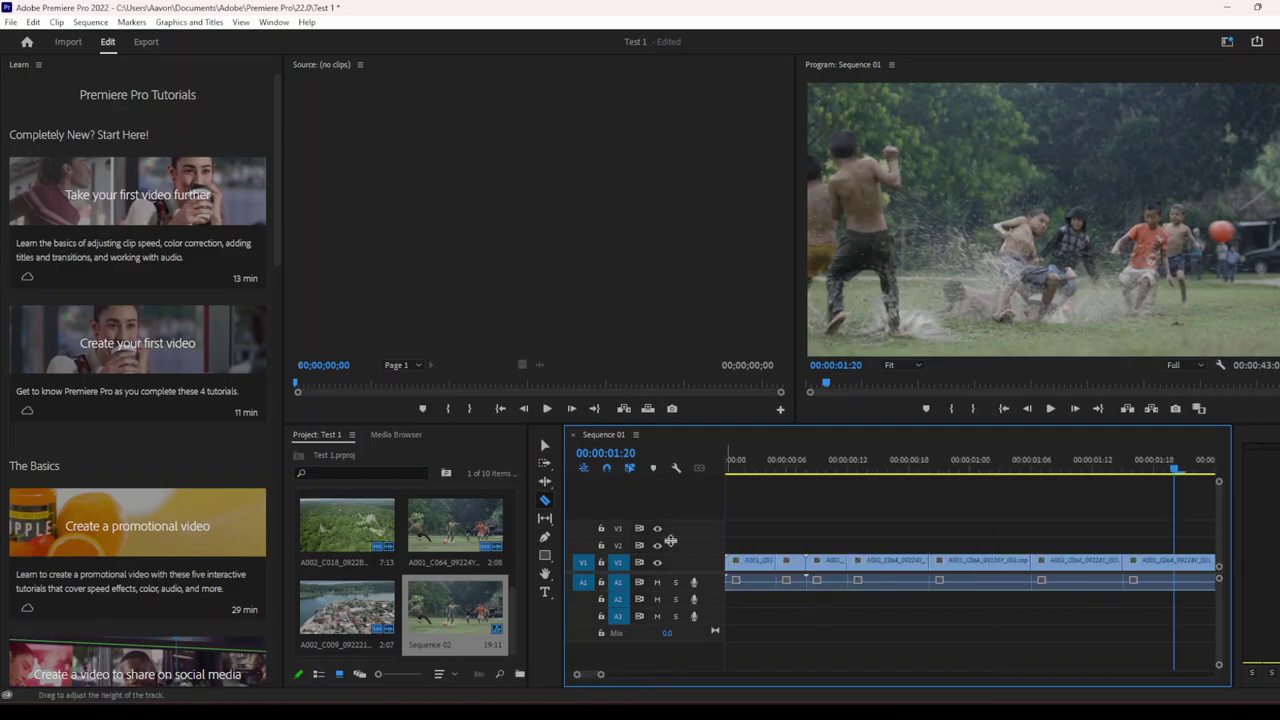
# - Slip the first V1 clip's source in/out points with the Slip Tool, keeping its timeline position
pyautogui.click(546, 518)
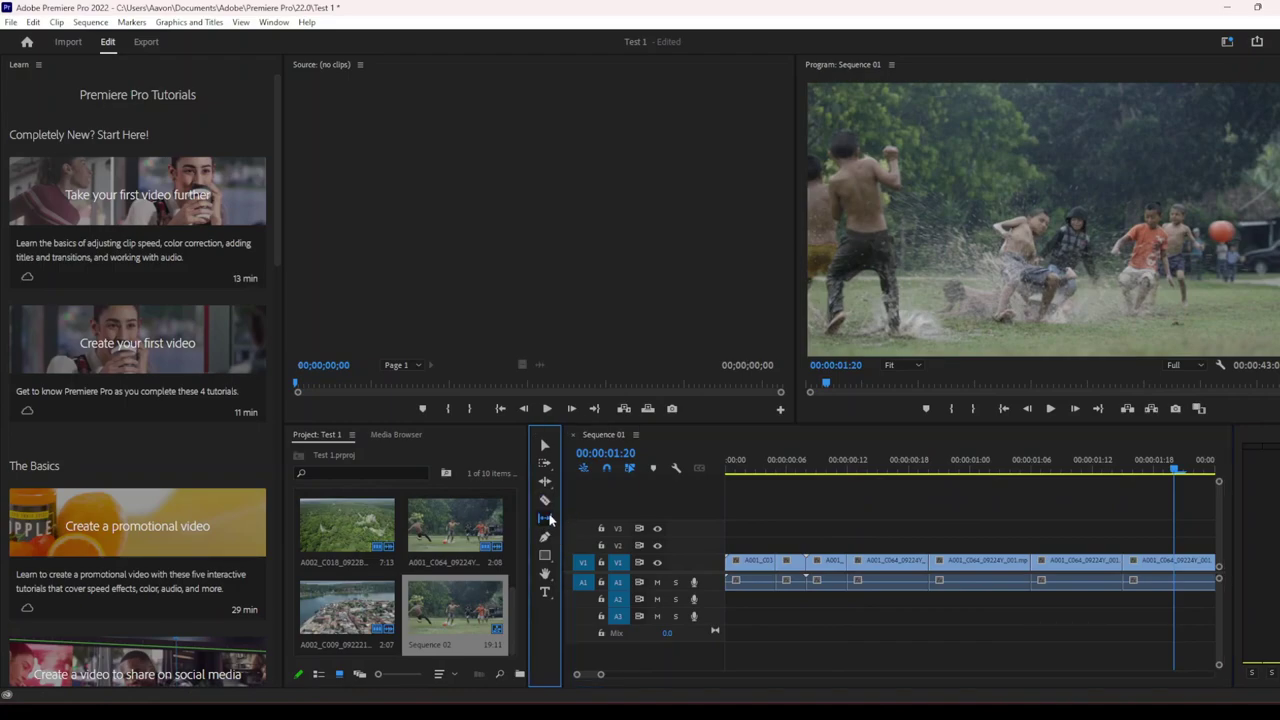
pyautogui.click(760, 563)
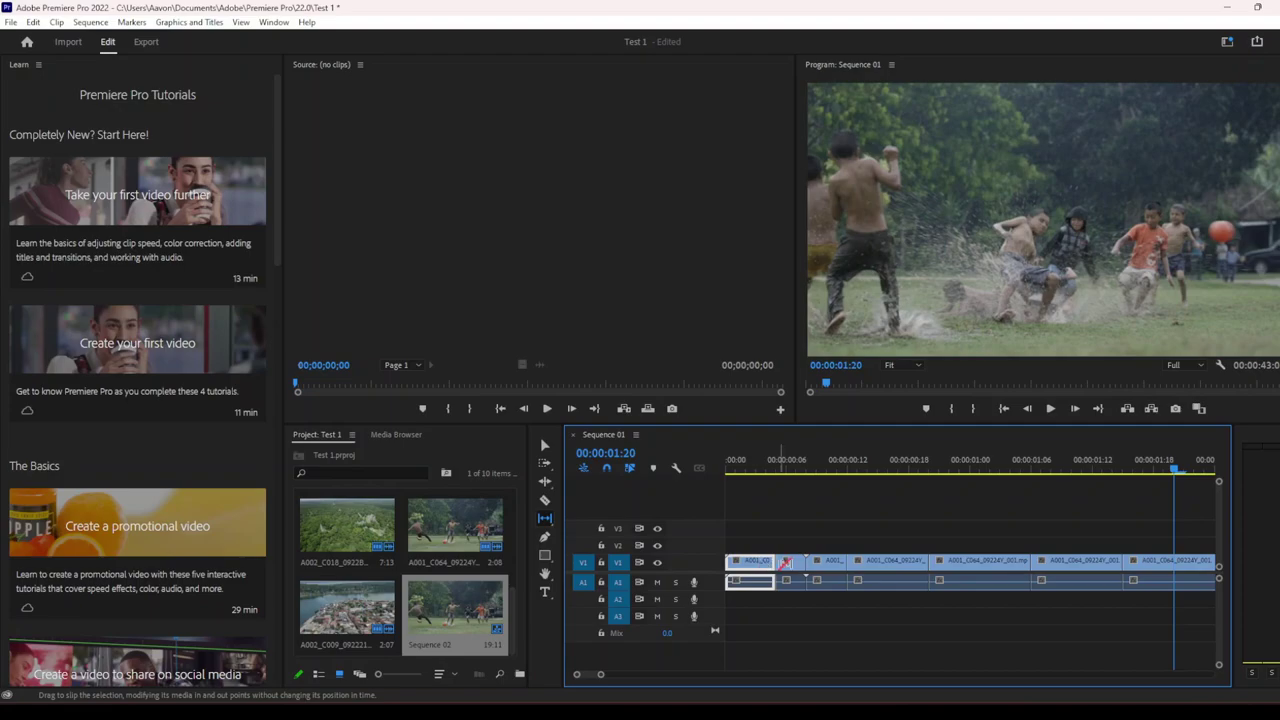
pyautogui.moveTo(758, 563)
pyautogui.mouseDown()
pyautogui.moveTo(781, 563)
pyautogui.moveTo(740, 561)
pyautogui.mouseUp()
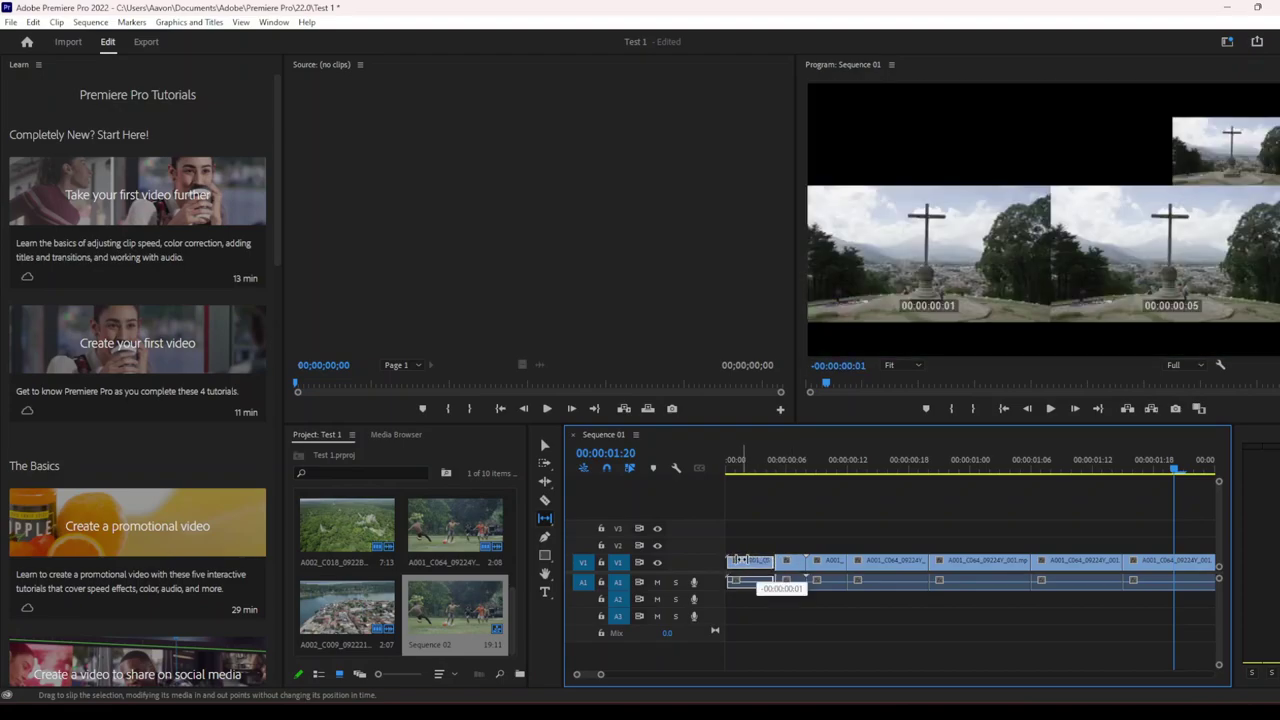
pyautogui.moveTo(740, 561); pyautogui.dragTo(958, 567)
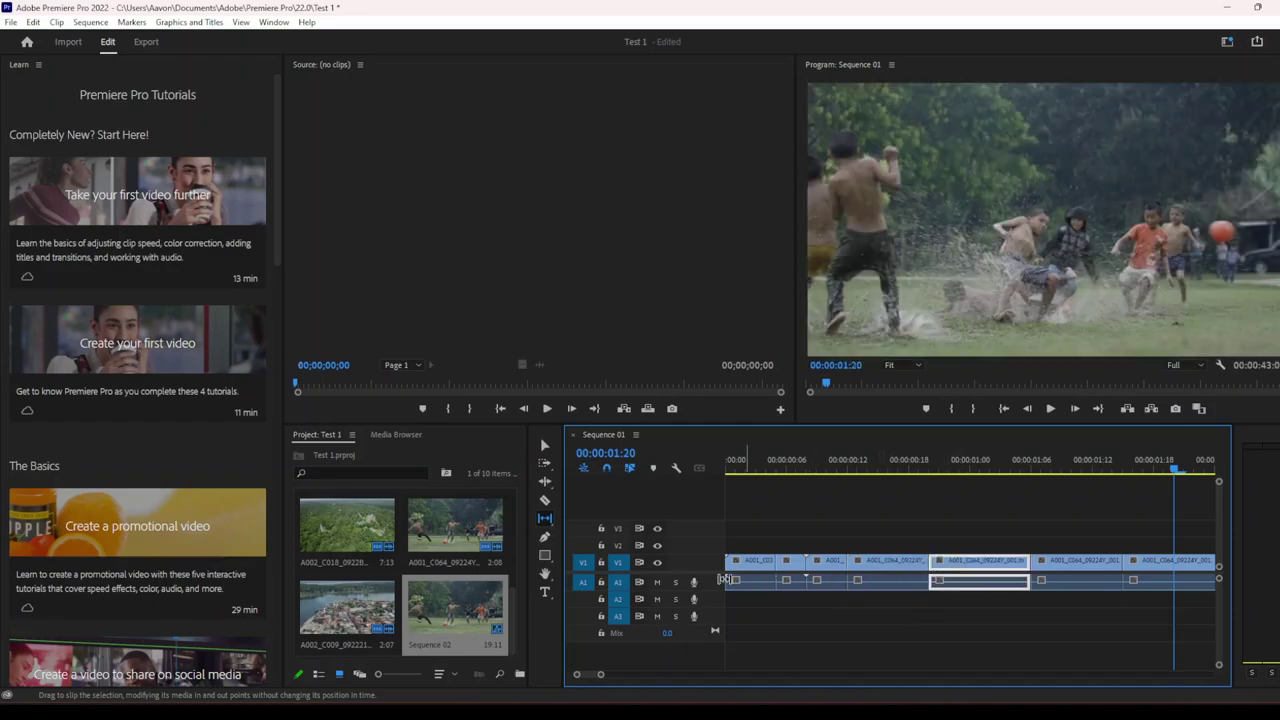
# - Show the Time Remapping > Speed line on the four-frame soccer clip using the Pen tool
pyautogui.click(545, 537)
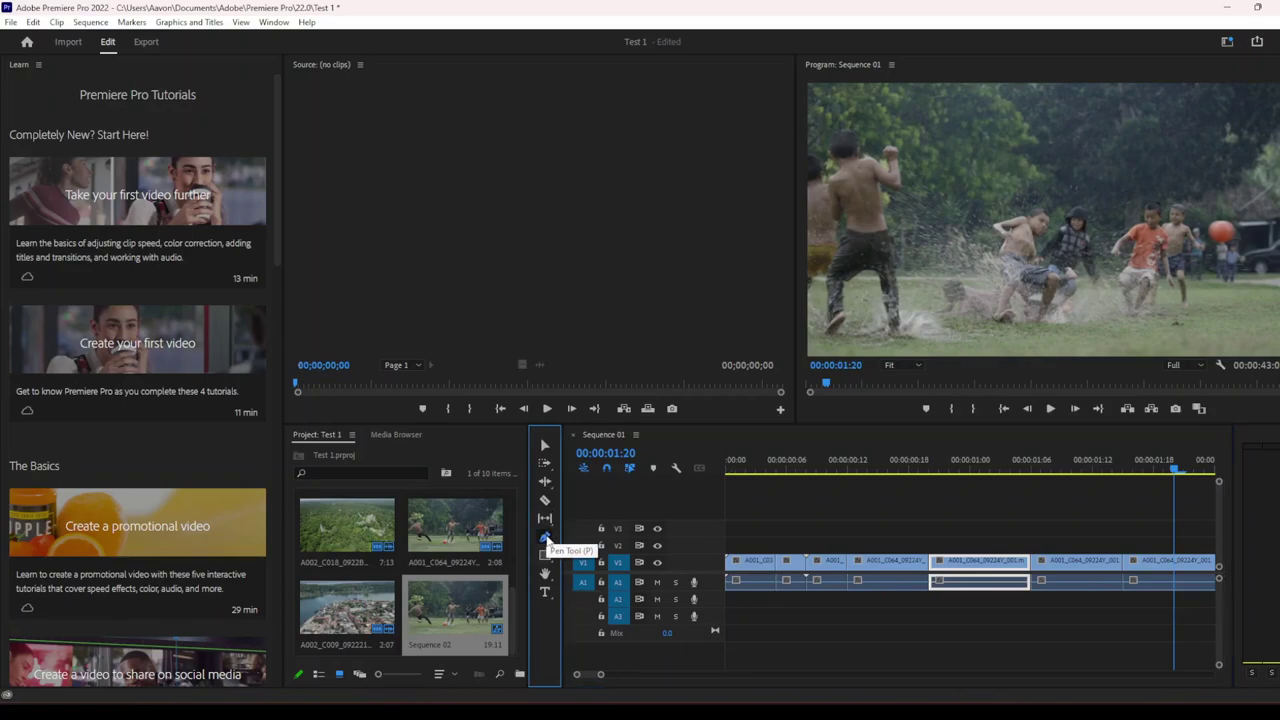
pyautogui.click(833, 566)
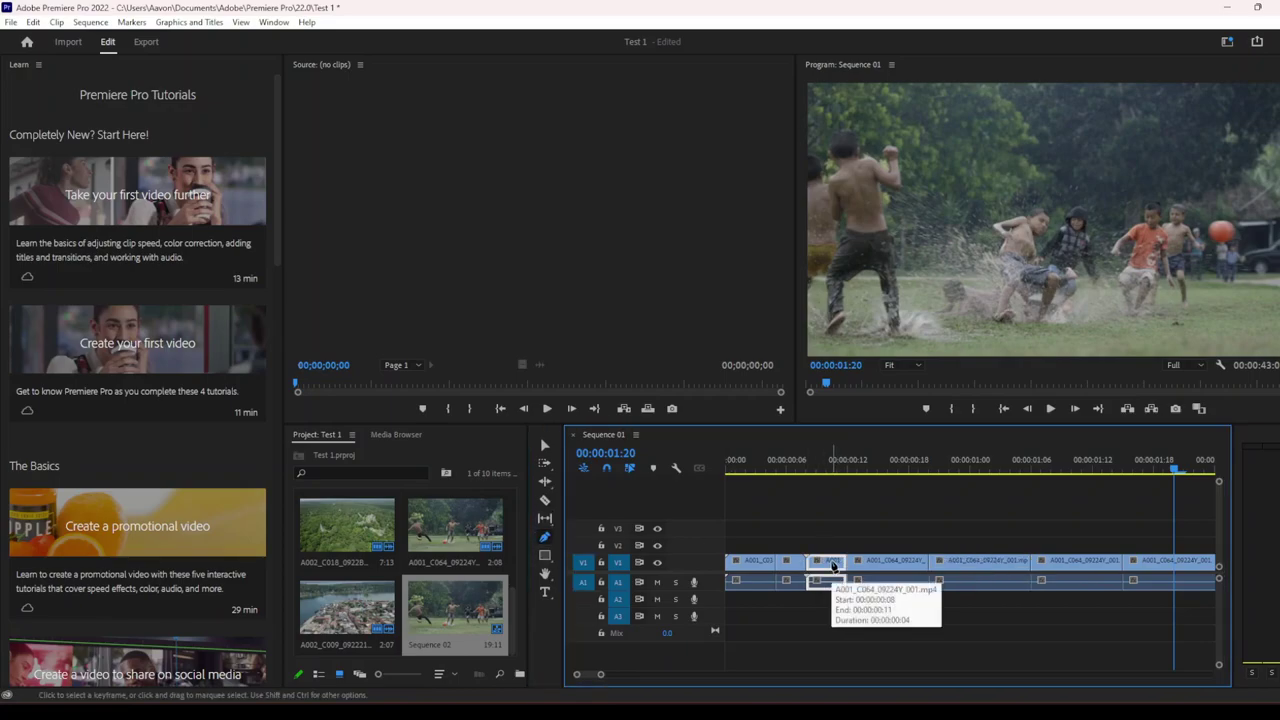
pyautogui.click(825, 578)
pyautogui.click(827, 563)
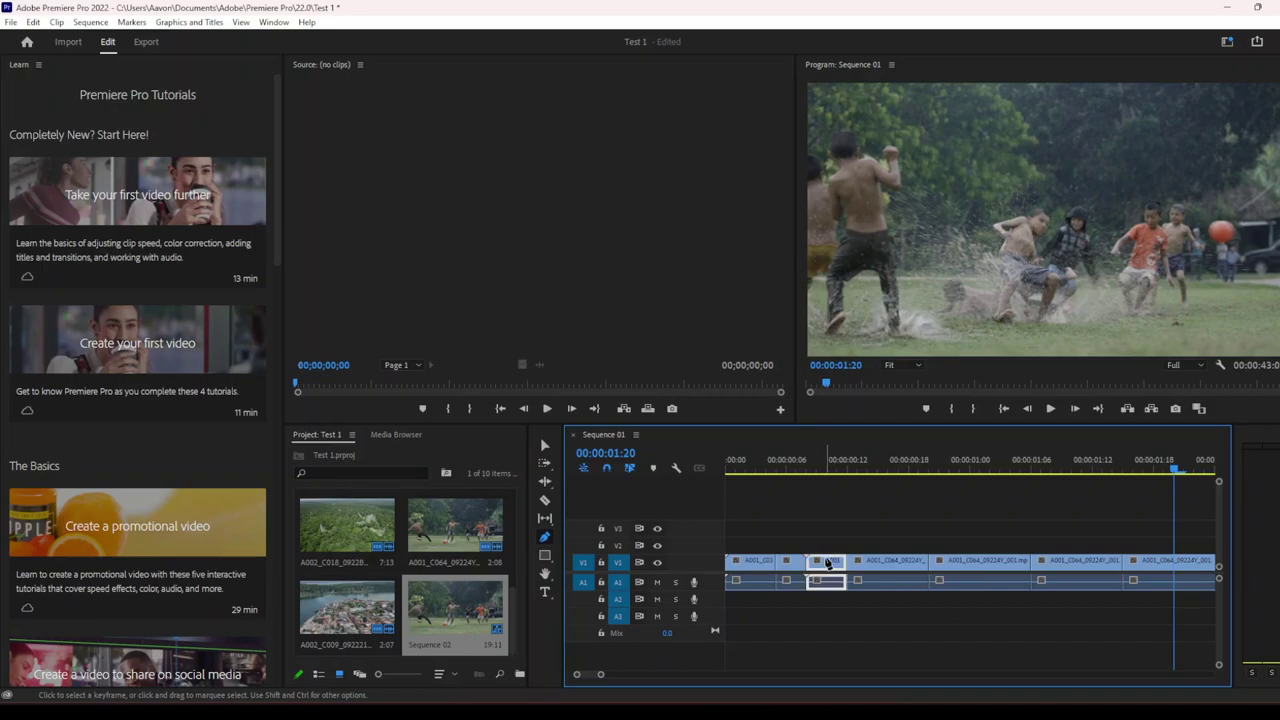
pyautogui.click(826, 462)
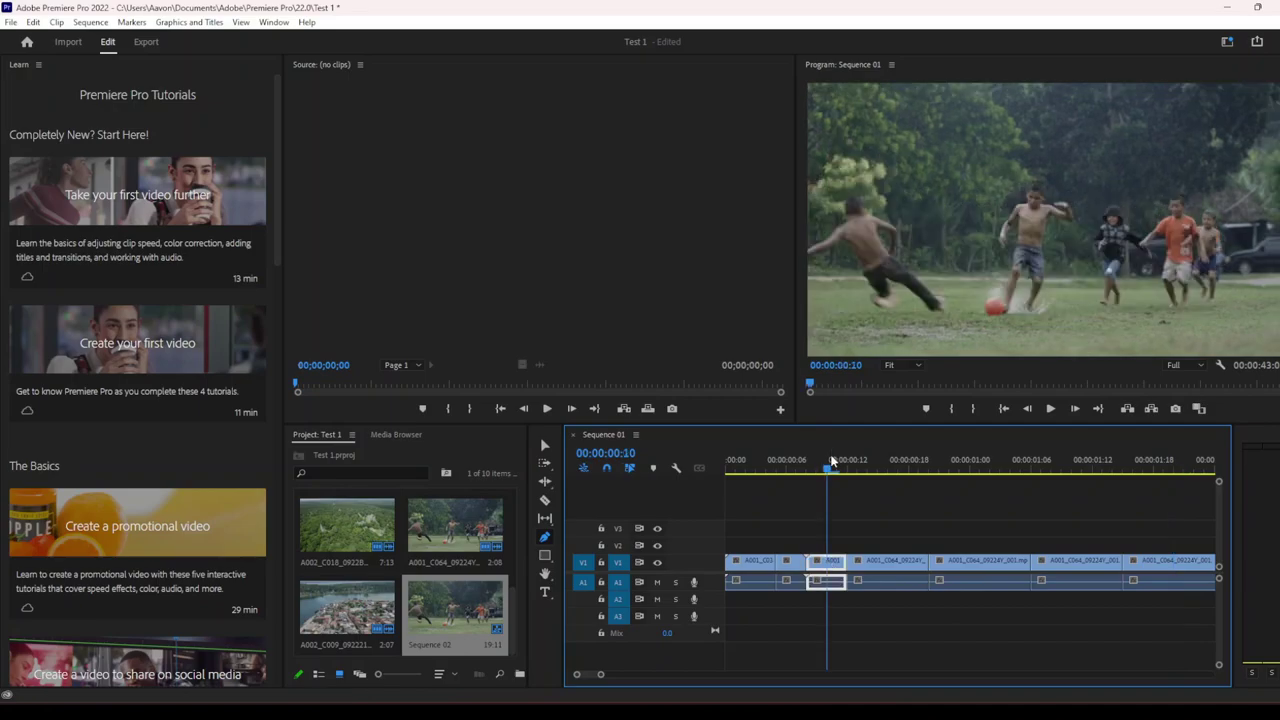
pyautogui.click(817, 562)
pyautogui.moveTo(848, 590)
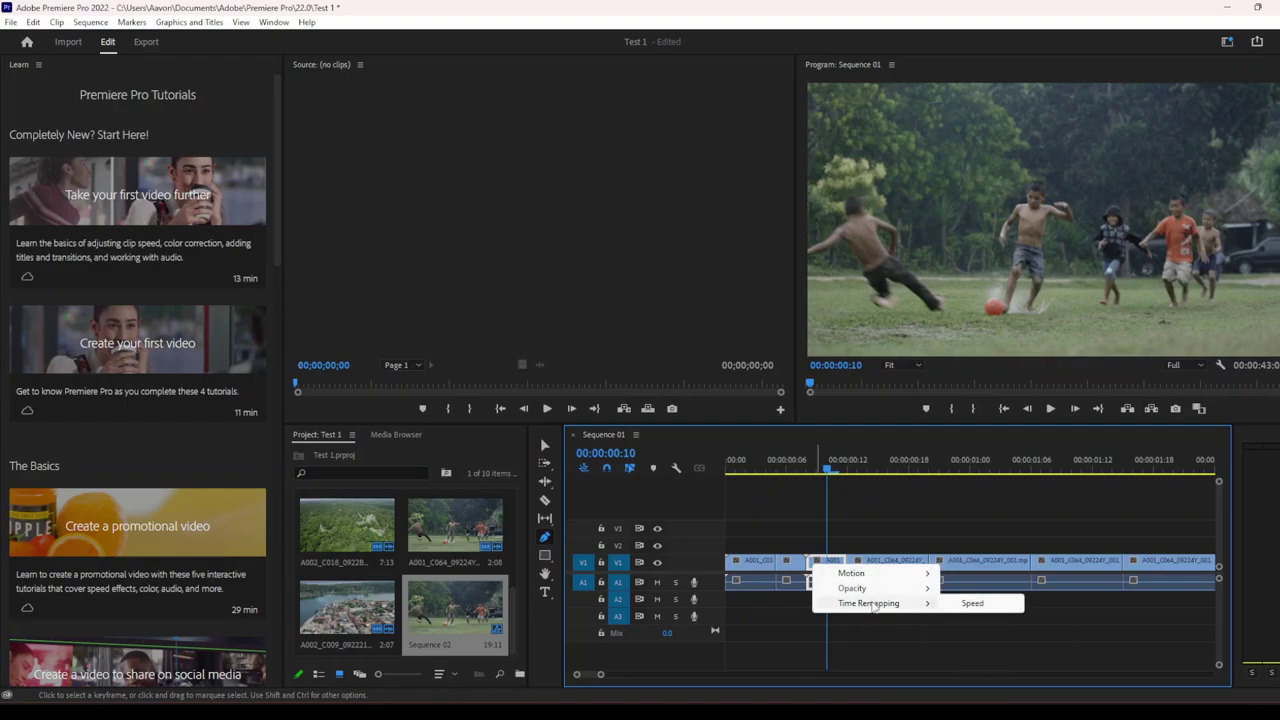
pyautogui.click(972, 603)
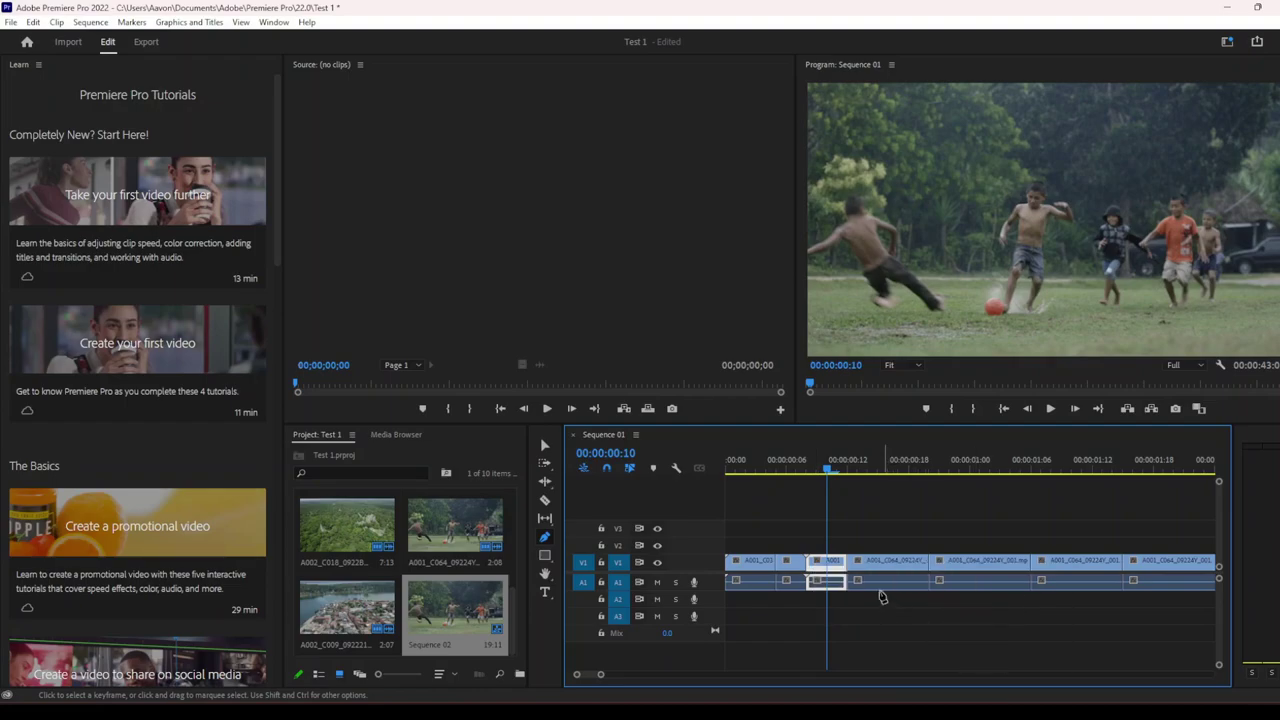
# - Draw a grey rectangle graphic over the upper part of the soccer footage
pyautogui.click(545, 556)
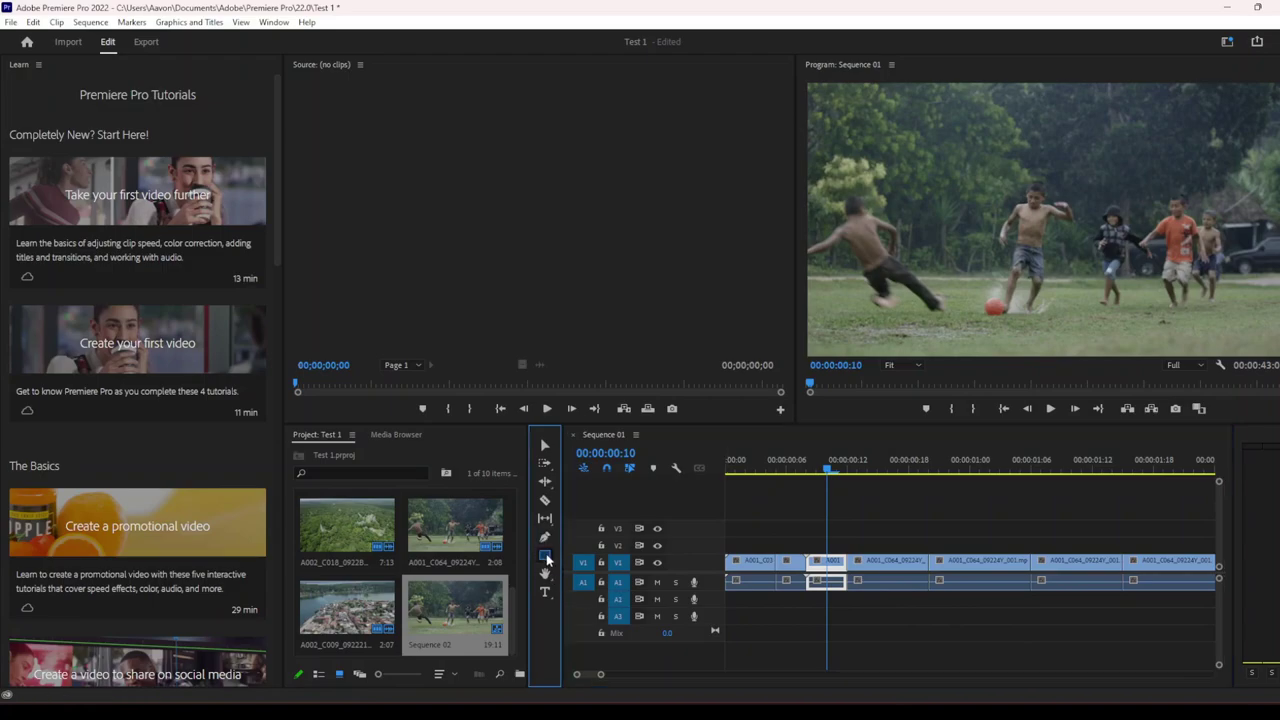
pyautogui.click(882, 562)
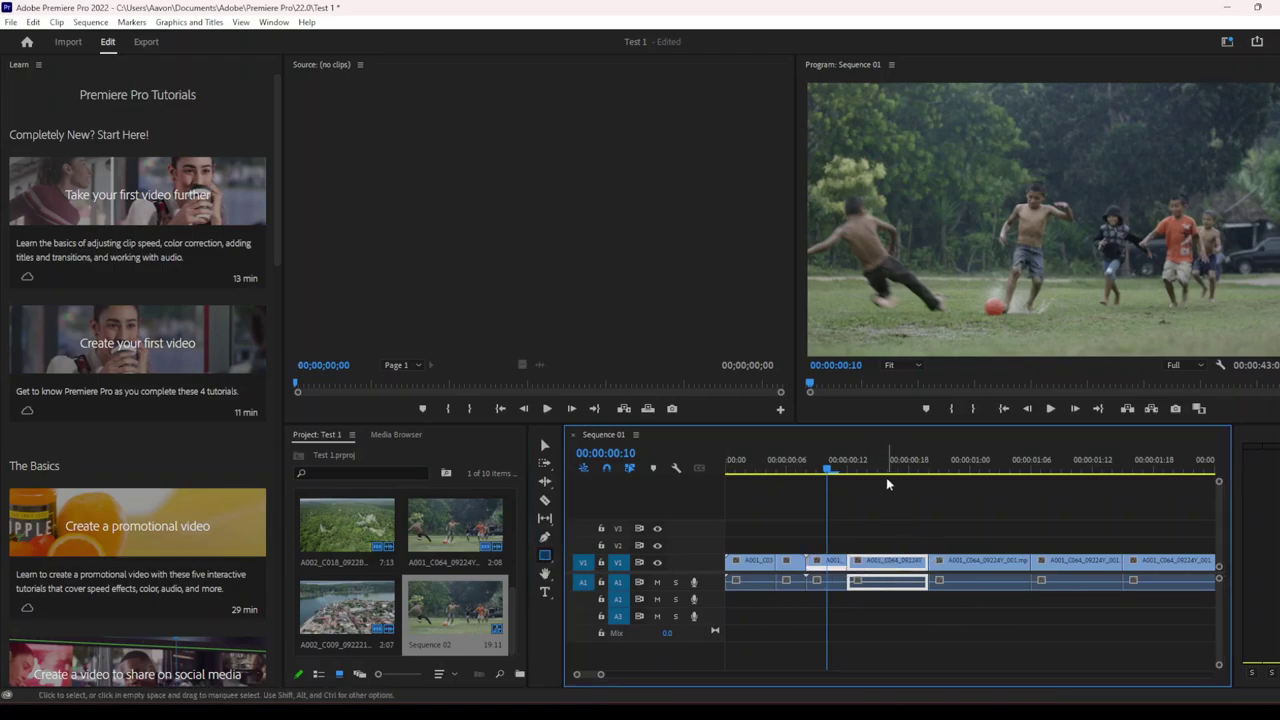
pyautogui.moveTo(918, 217); pyautogui.dragTo(1022, 258)
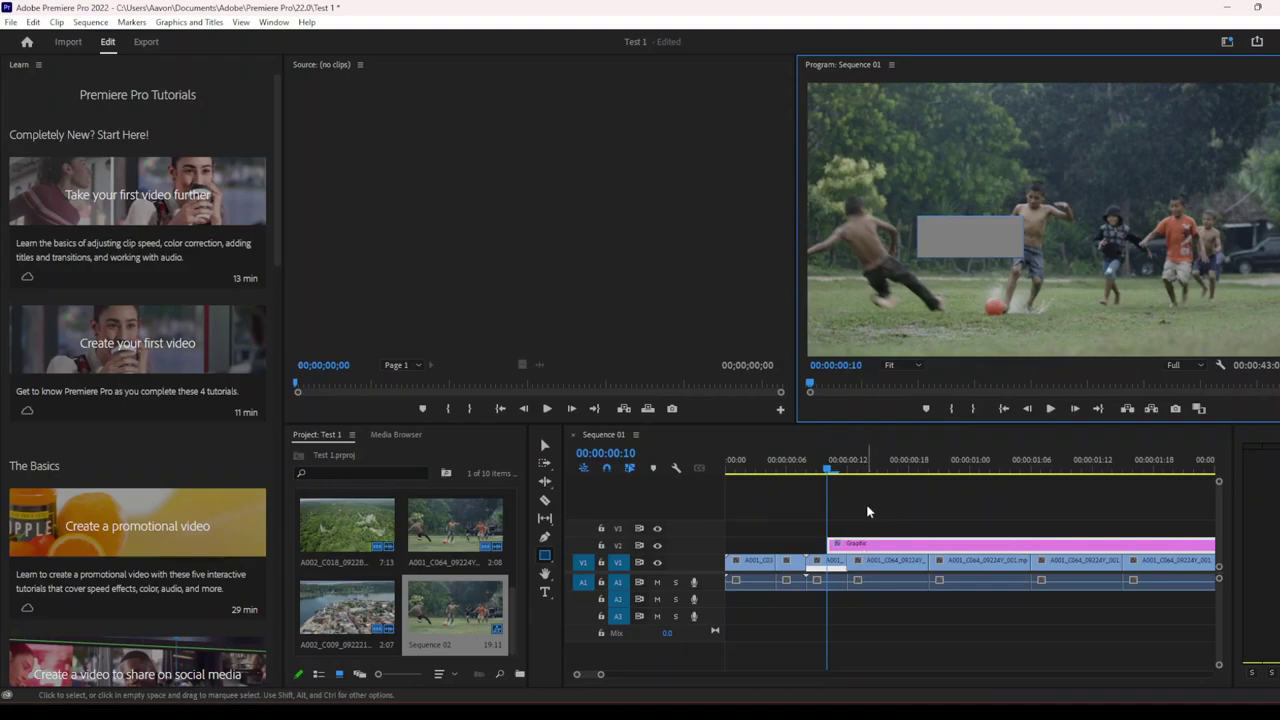
pyautogui.click(836, 546)
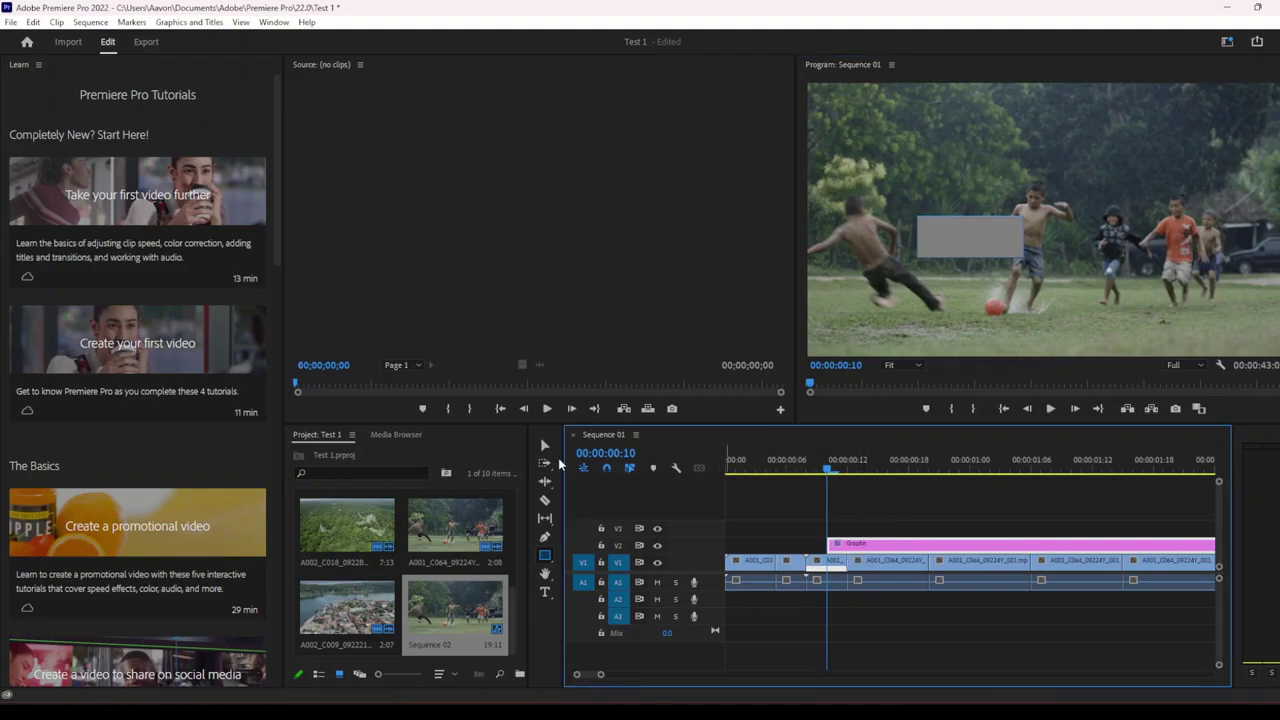
# - Drag the V2 Graphic clip earlier, then enlarge the rectangle and move it up-left
pyautogui.click(544, 444)
pyautogui.click(926, 549)
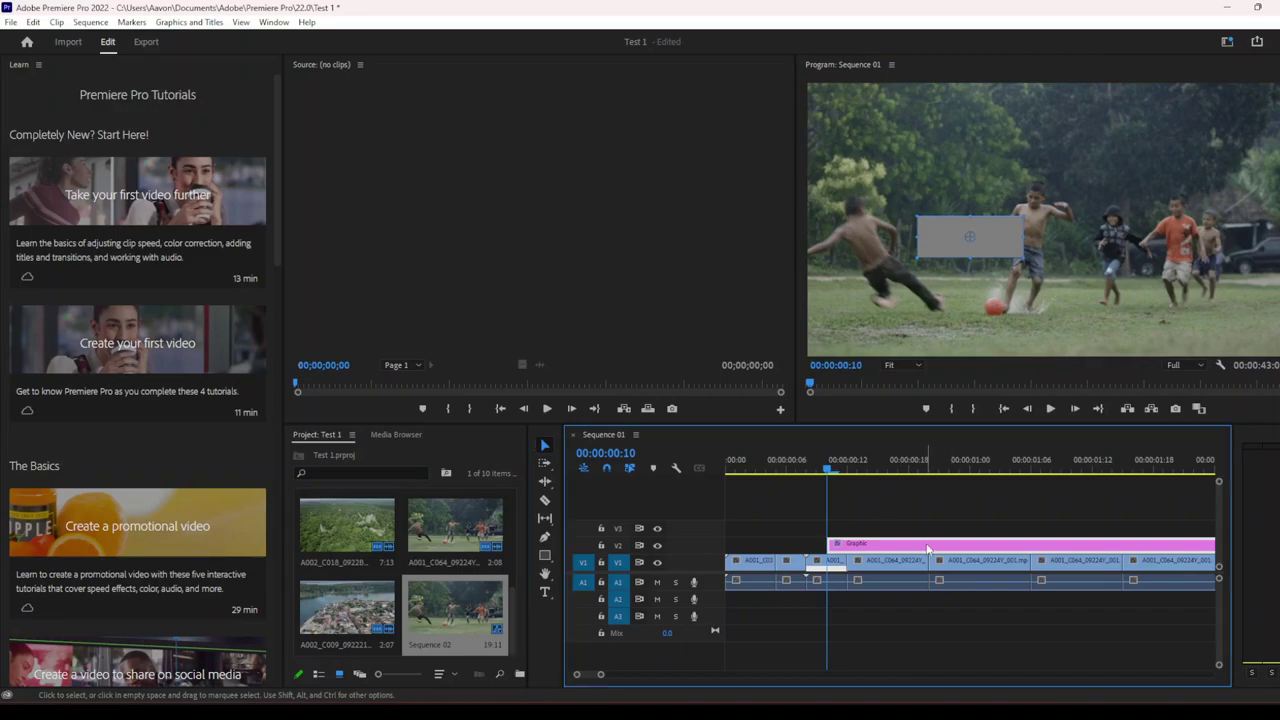
pyautogui.moveTo(927, 548); pyautogui.dragTo(884, 551)
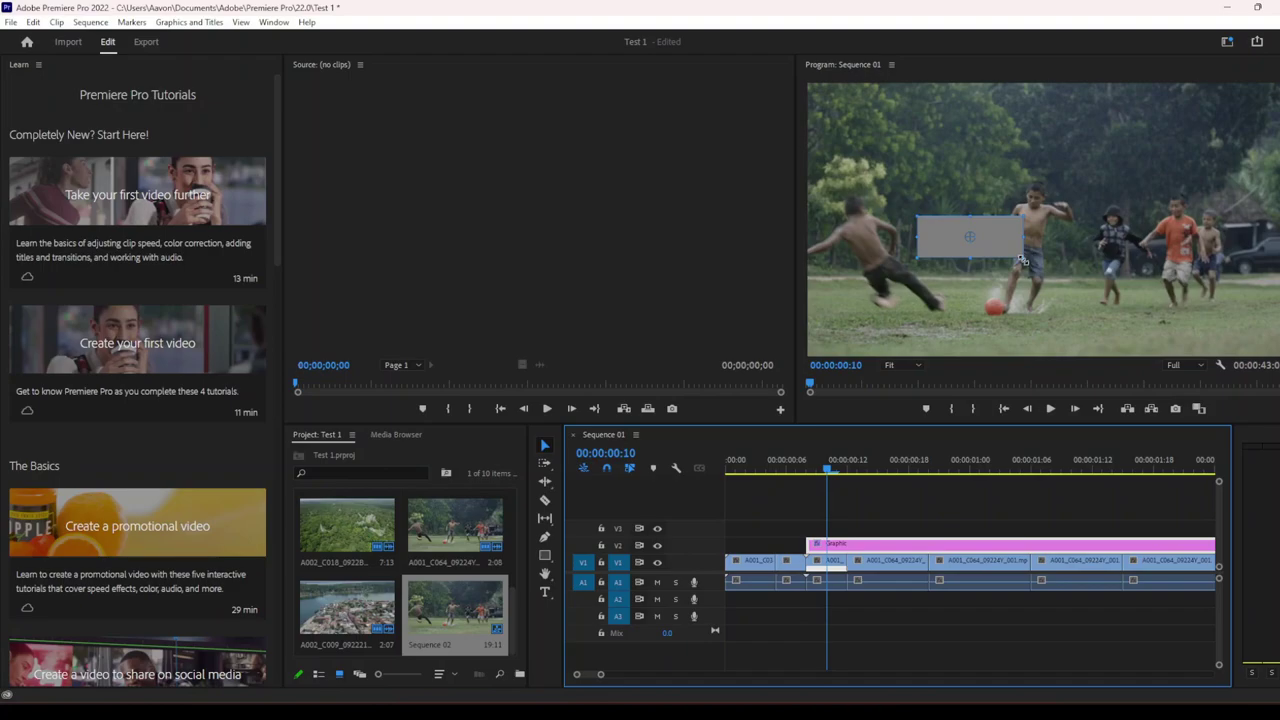
pyautogui.moveTo(1021, 257)
pyautogui.mouseDown()
pyautogui.moveTo(1117, 358)
pyautogui.moveTo(1145, 336)
pyautogui.mouseUp()
pyautogui.moveTo(1073, 267); pyautogui.dragTo(1030, 184)
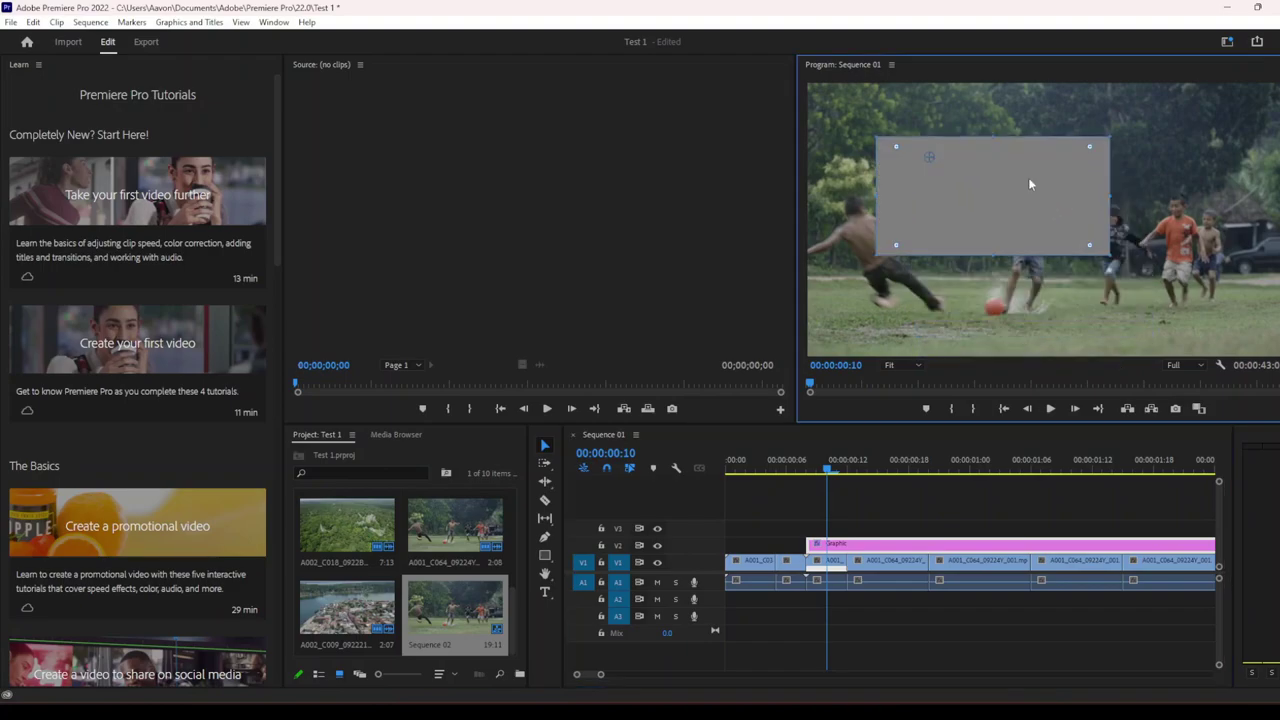
pyautogui.rightClick(862, 546)
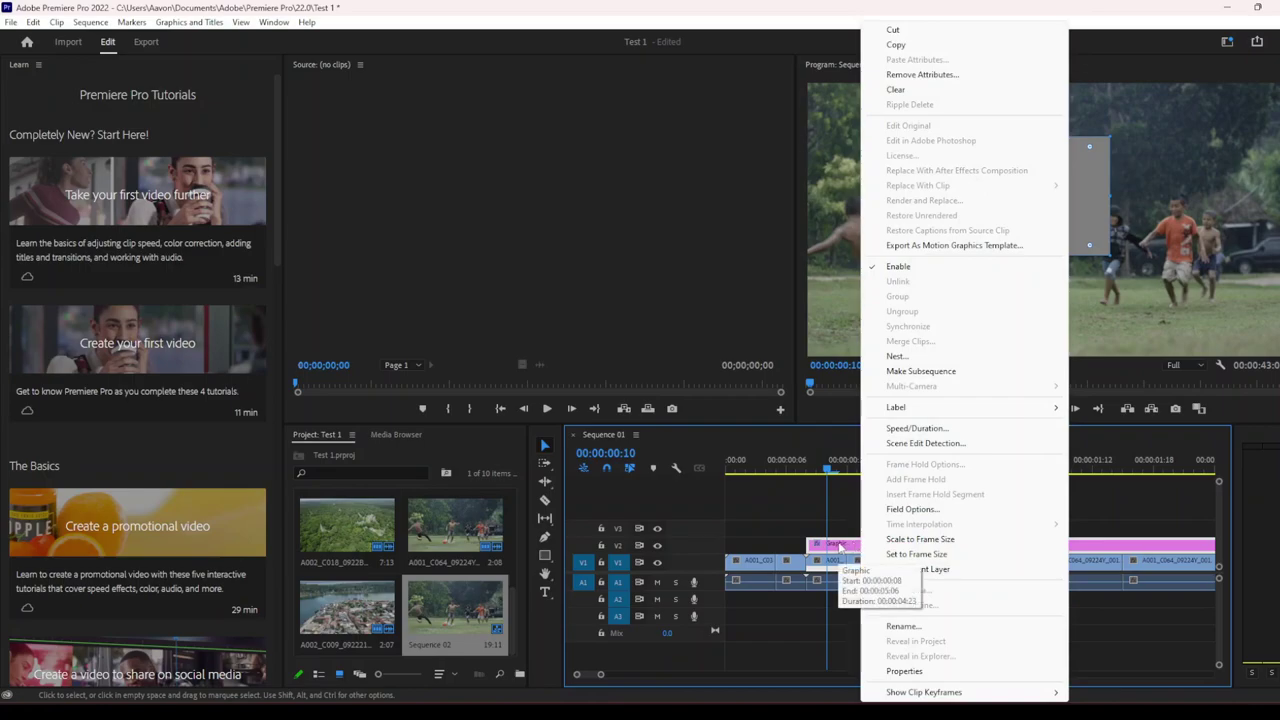
pyautogui.press('Escape')
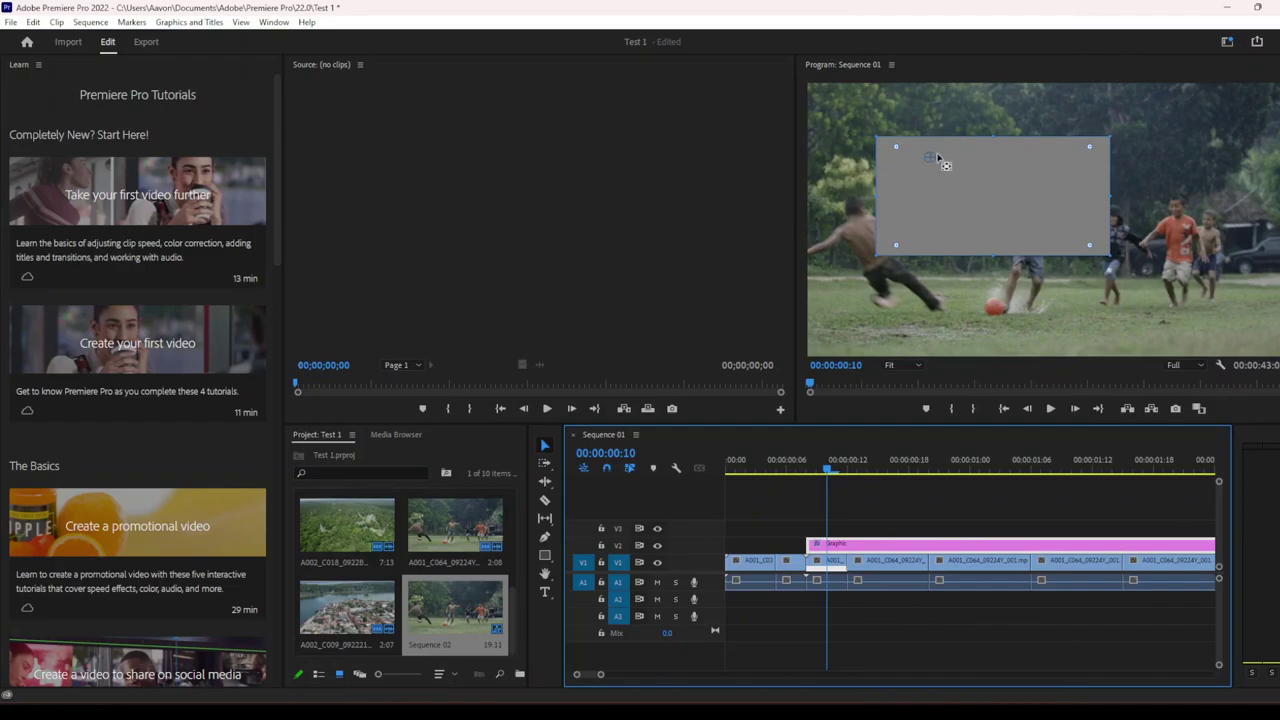
pyautogui.click(928, 162)
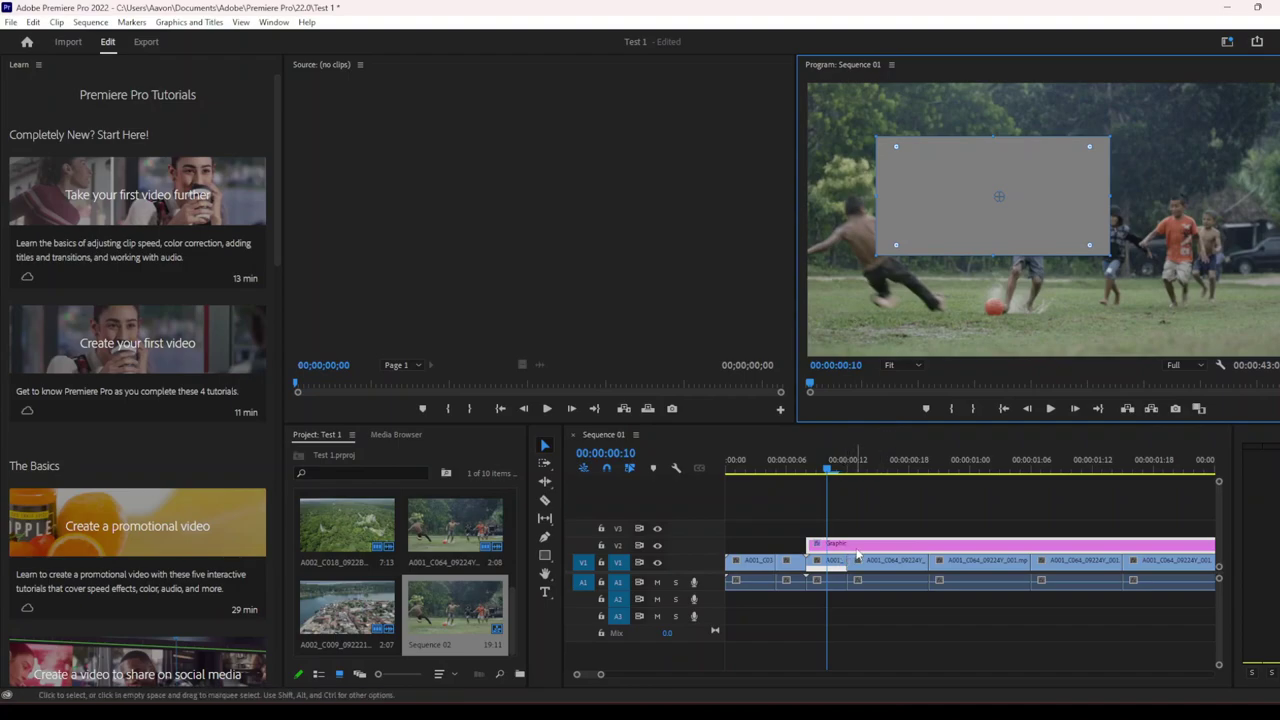
# - Close the Learn panel, then select the timeline clips and the grey rectangle in the Program monitor
pyautogui.click(37, 66)
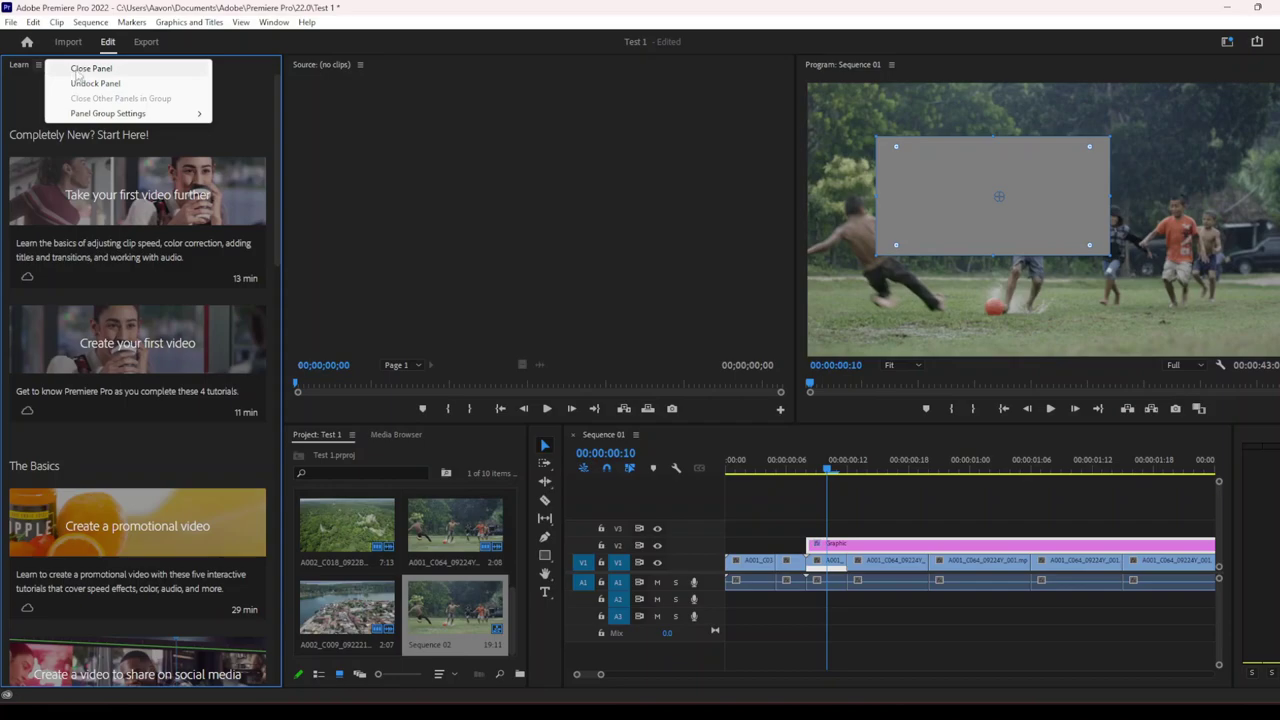
pyautogui.click(86, 69)
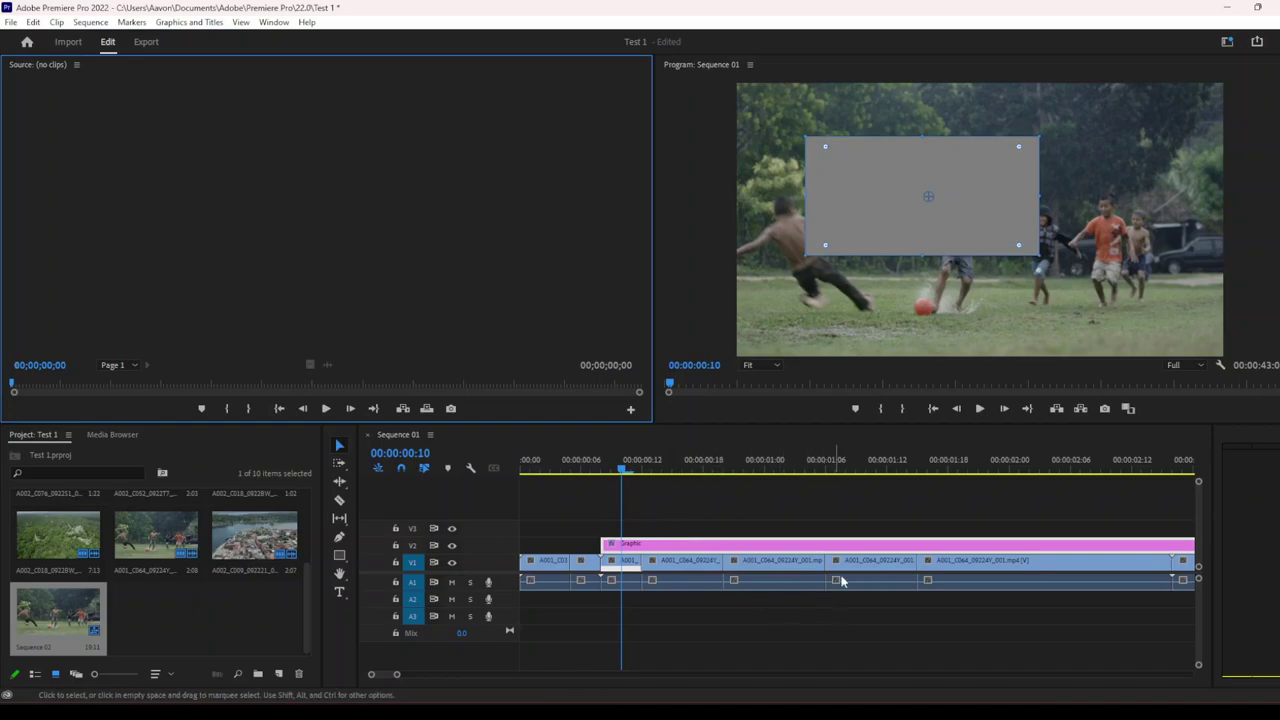
pyautogui.click(672, 549)
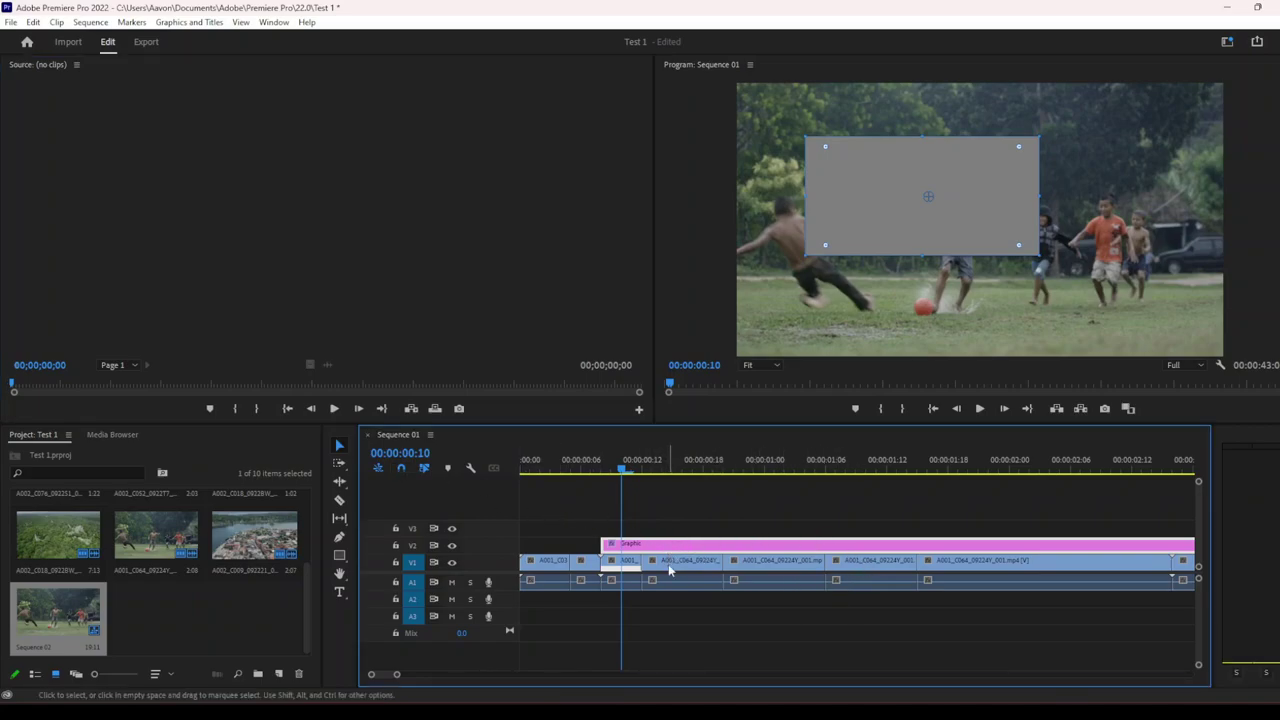
pyautogui.click(670, 570)
pyautogui.click(677, 551)
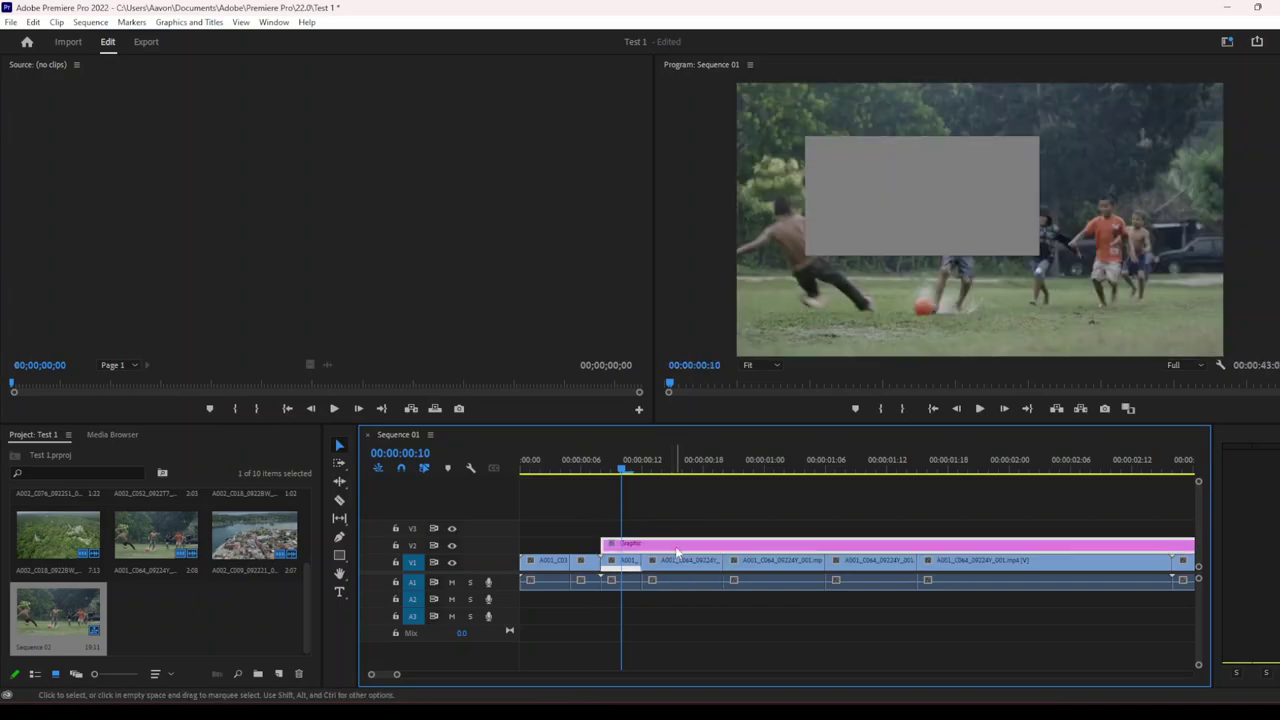
pyautogui.click(900, 184)
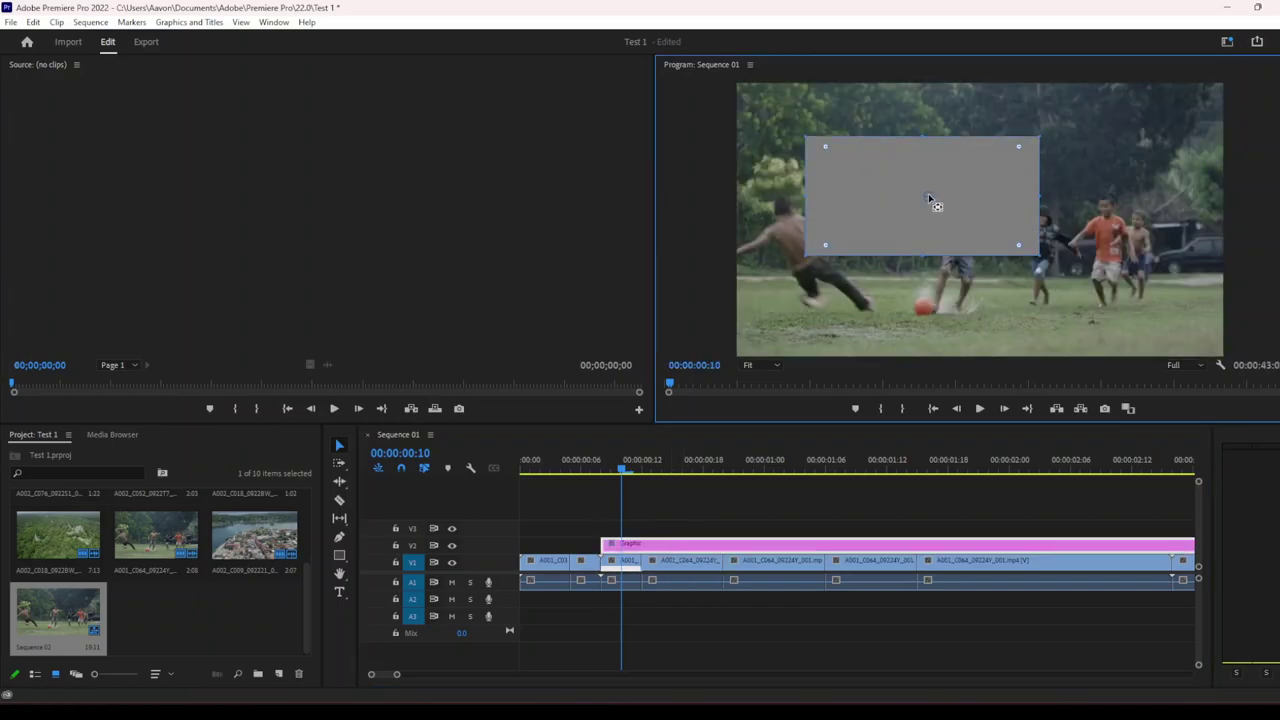
pyautogui.click(1228, 44)
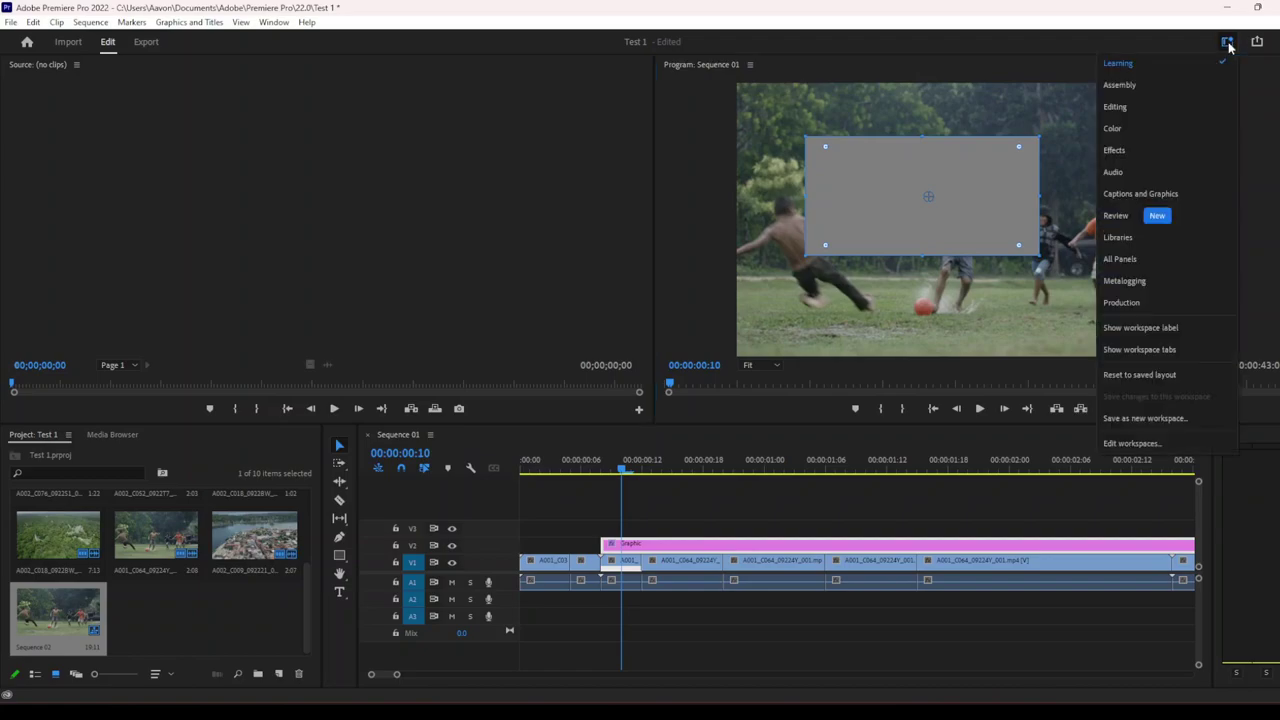
pyautogui.click(1228, 44)
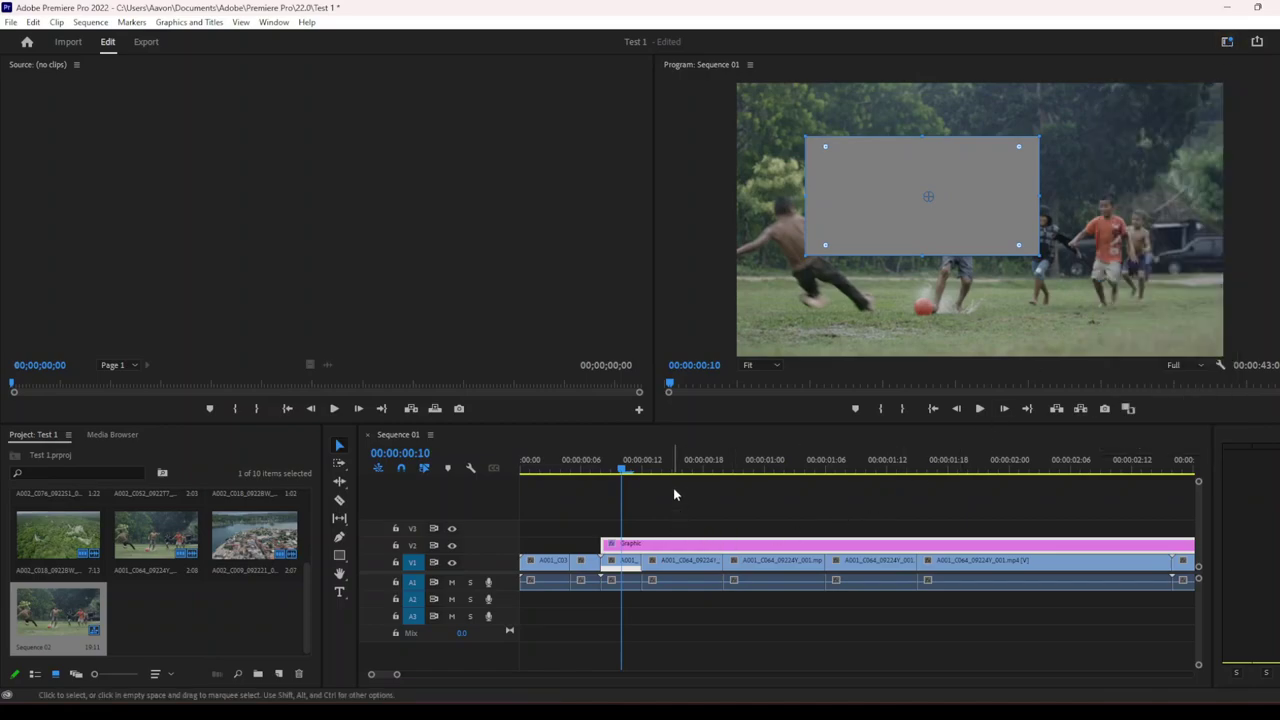
pyautogui.click(674, 460)
pyautogui.moveTo(674, 460); pyautogui.dragTo(764, 460)
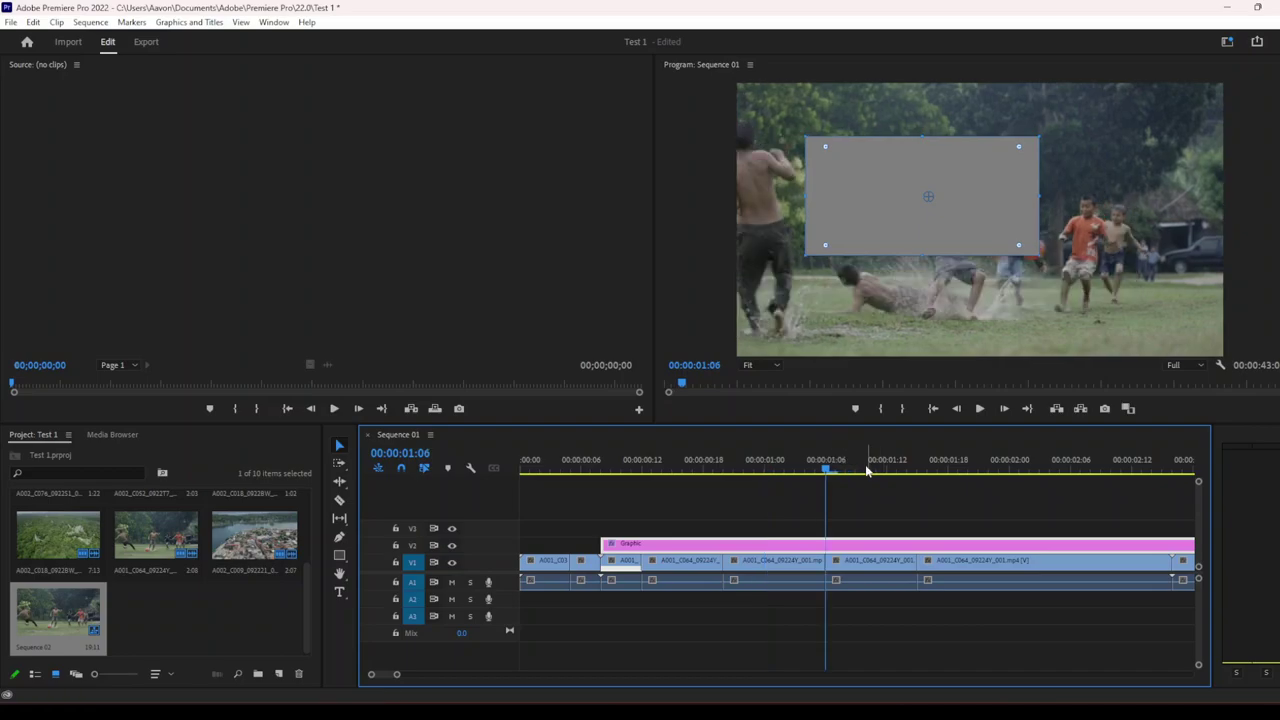
pyautogui.moveTo(884, 466); pyautogui.dragTo(866, 466)
pyautogui.click(743, 466)
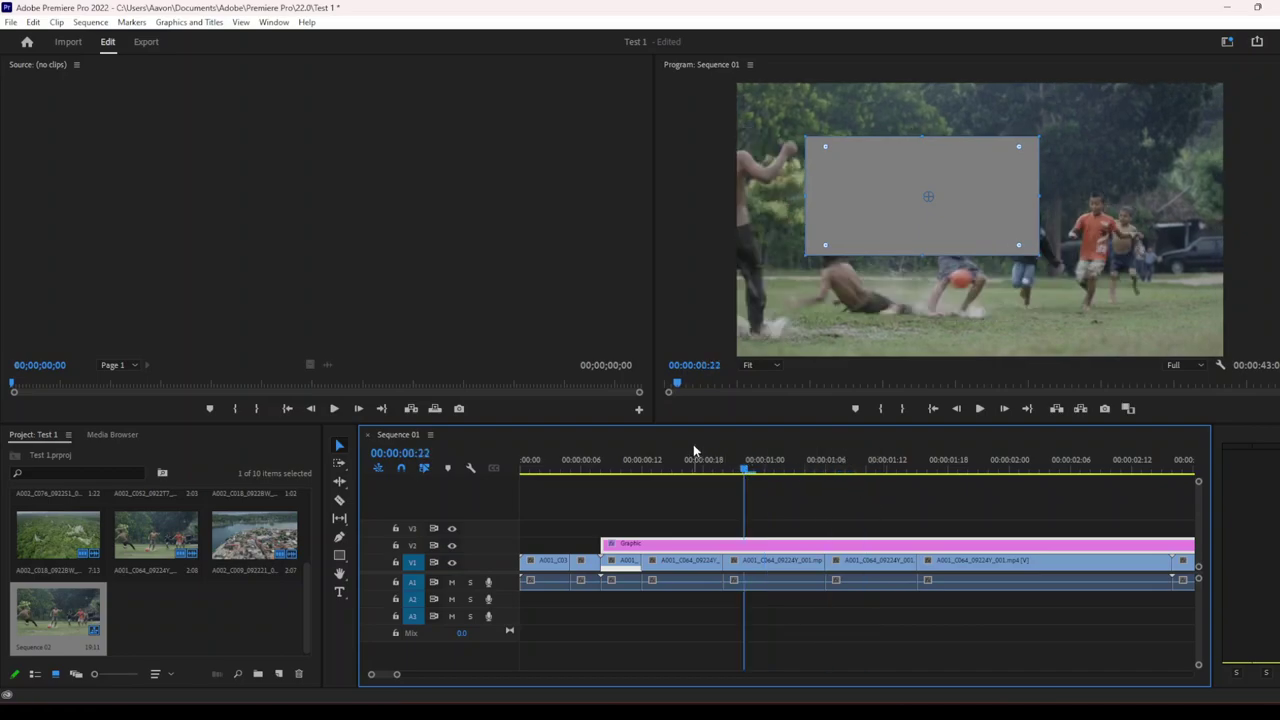
pyautogui.click(683, 460)
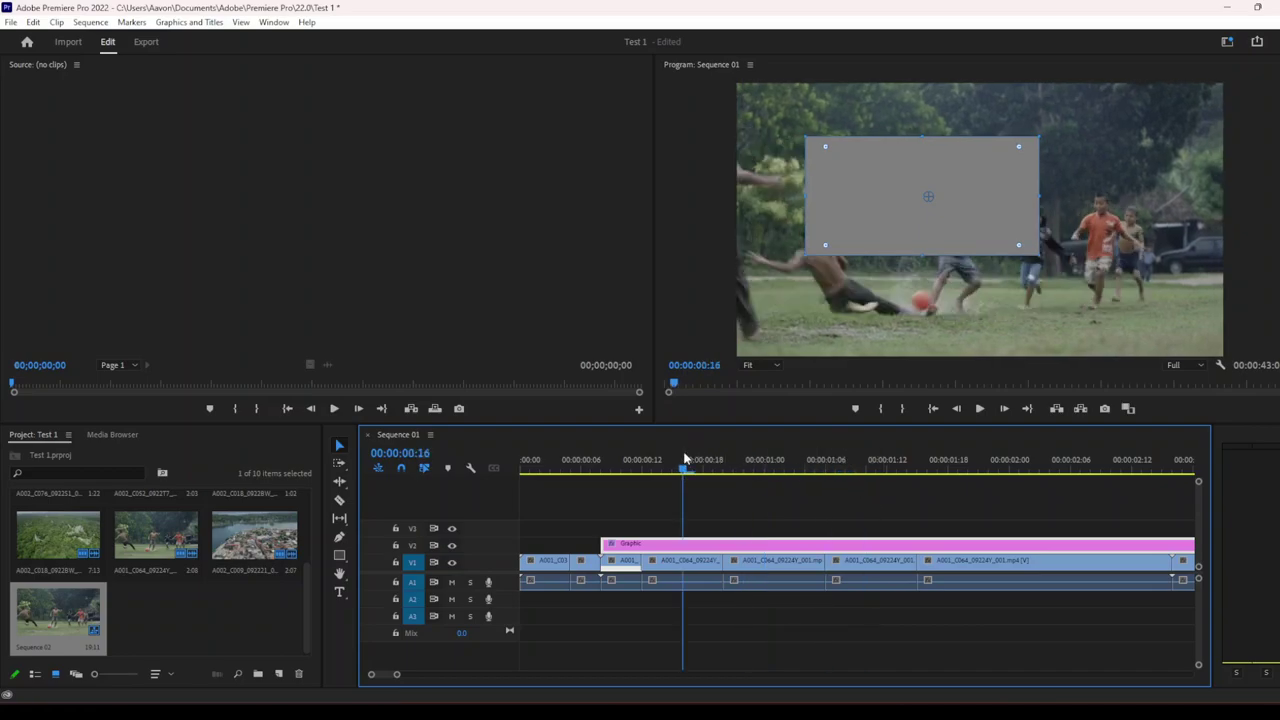
pyautogui.click(928, 203)
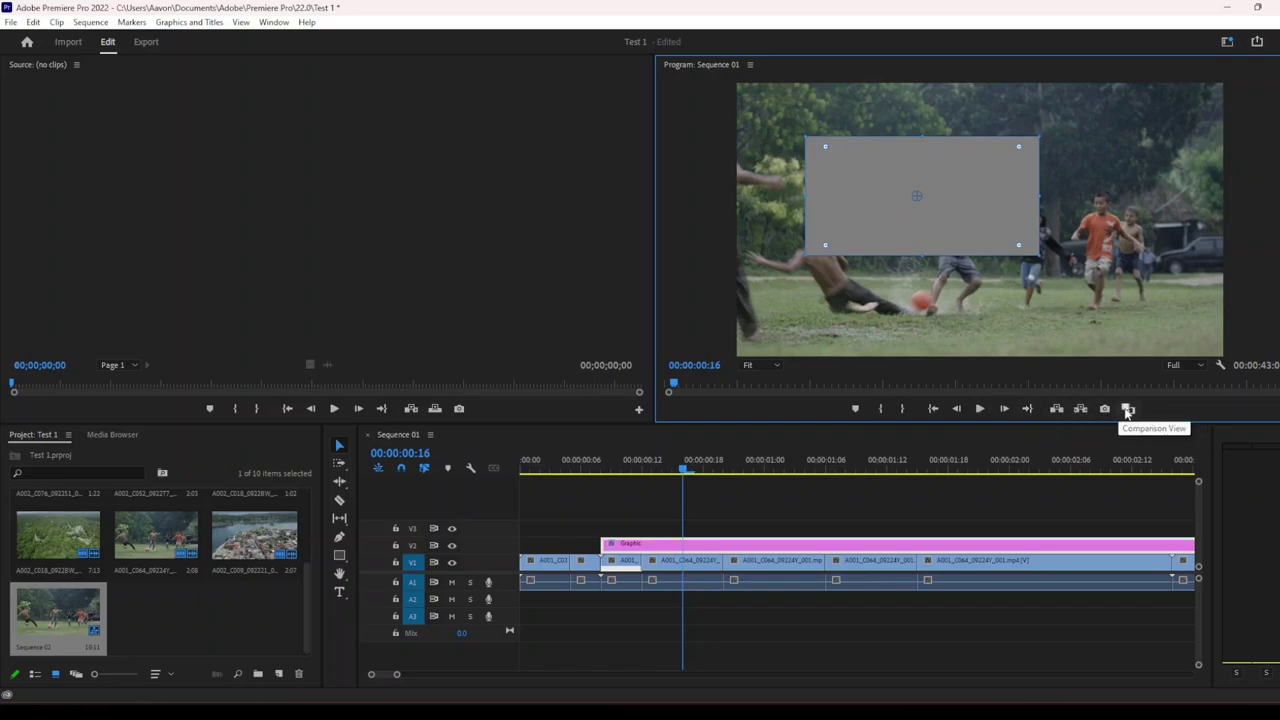
# - Delete the grey rectangle Graphic clip from V2, returning the playhead to 00:00:00:10
pyautogui.moveTo(834, 466); pyautogui.dragTo(889, 467)
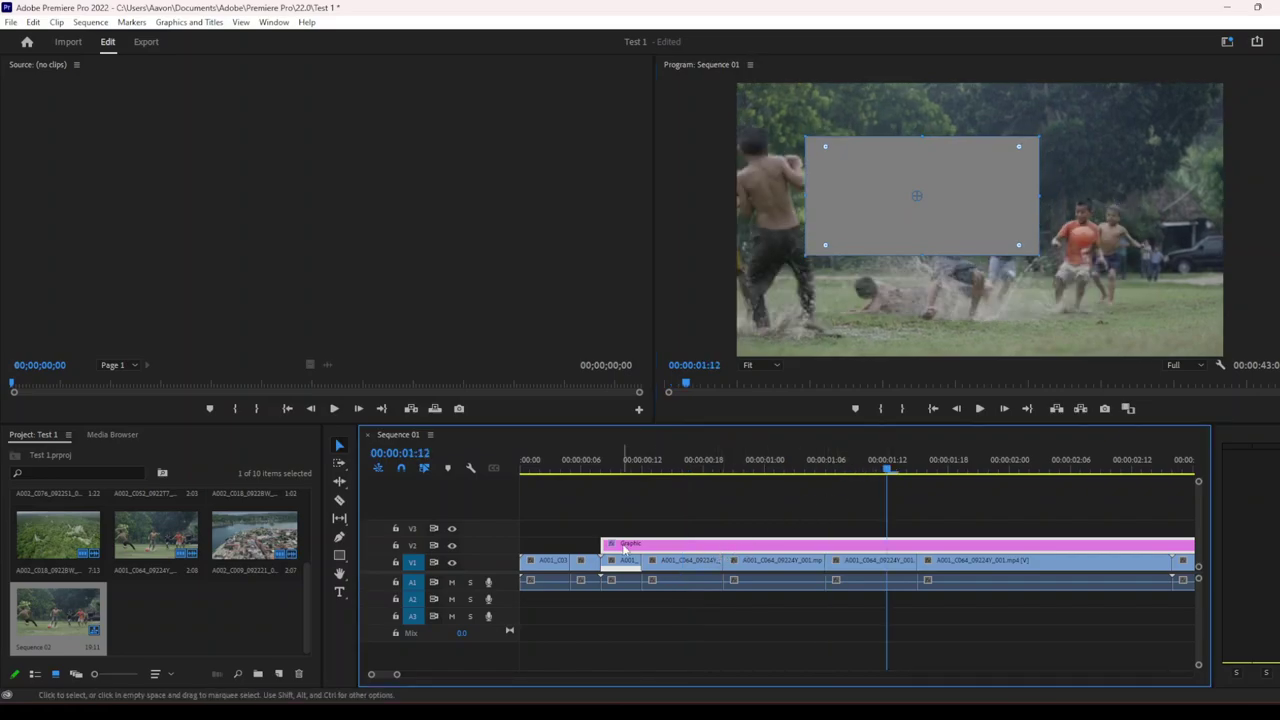
pyautogui.click(706, 544)
pyautogui.press('Delete')
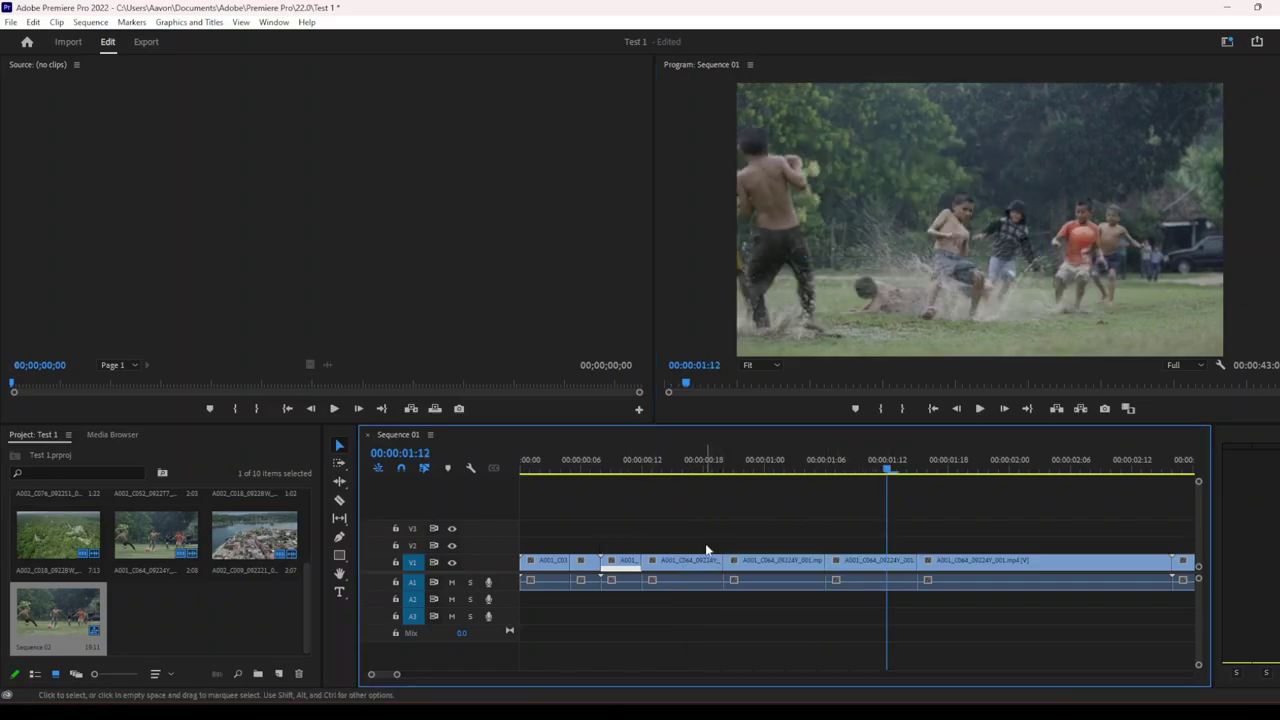
pyautogui.click(622, 460)
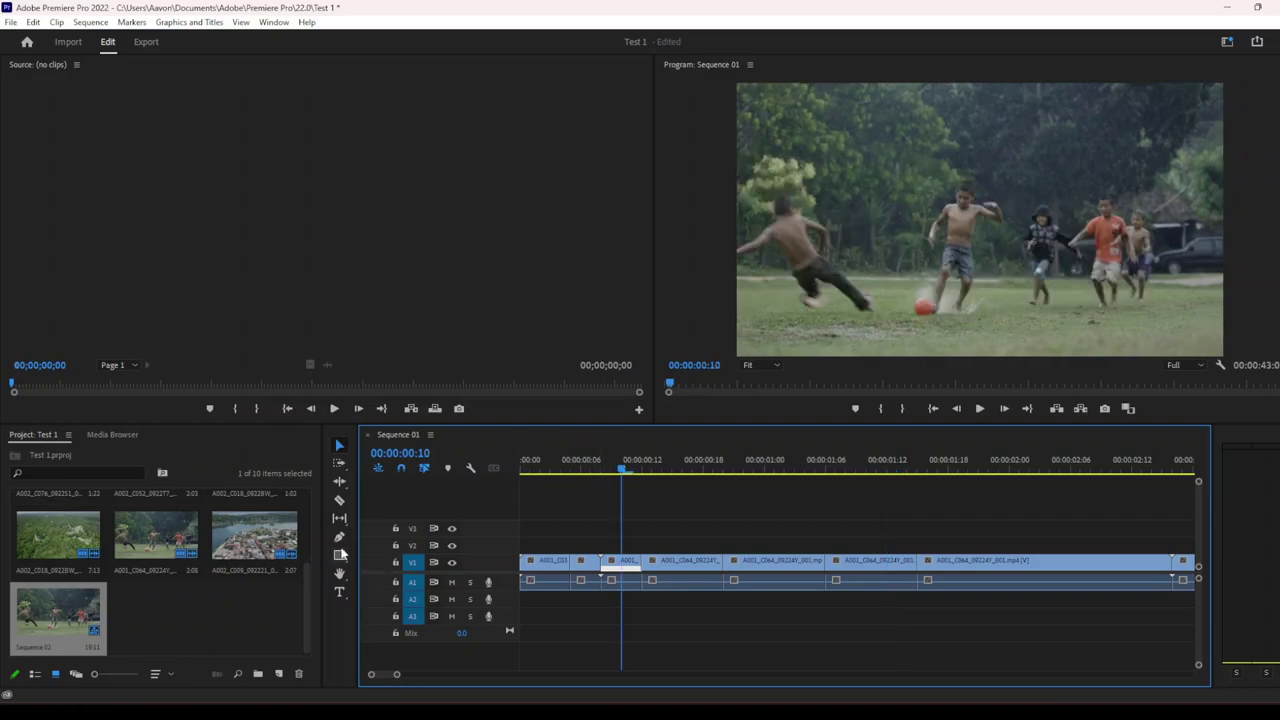
# - Select the Hand tool and move the playhead to 00:00:01:01 on the timeline
pyautogui.click(339, 573)
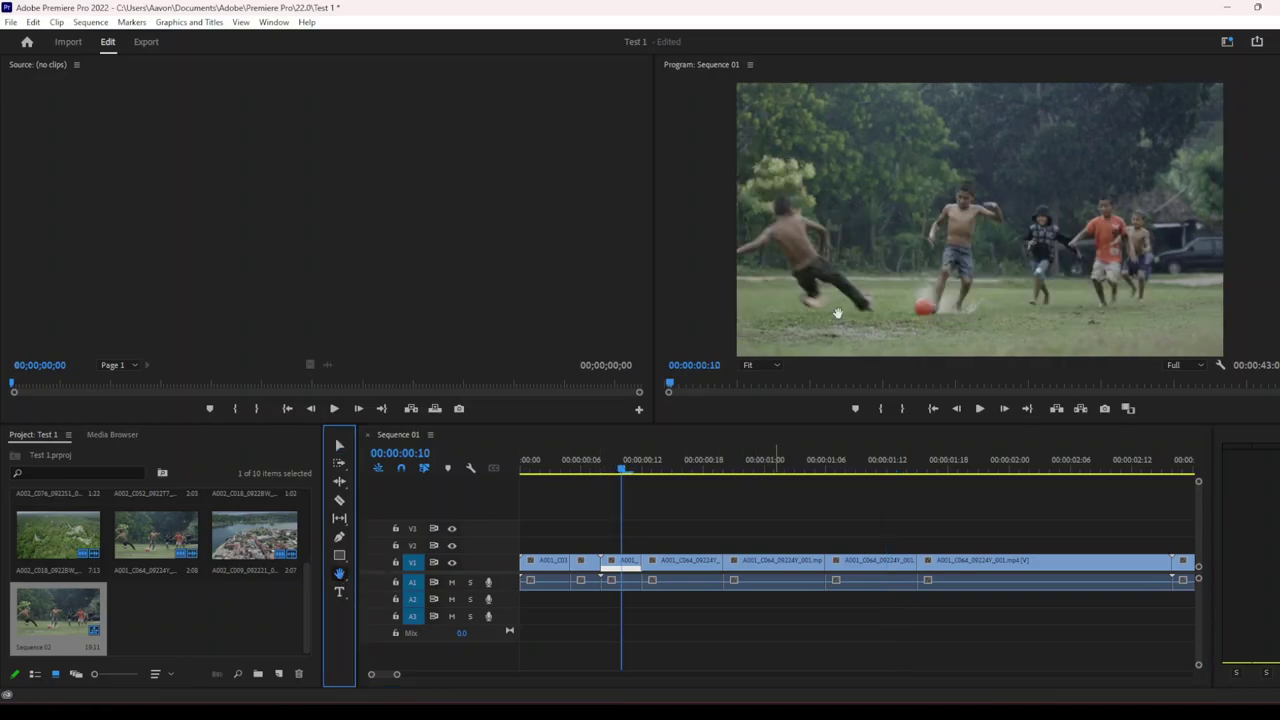
pyautogui.click(886, 246)
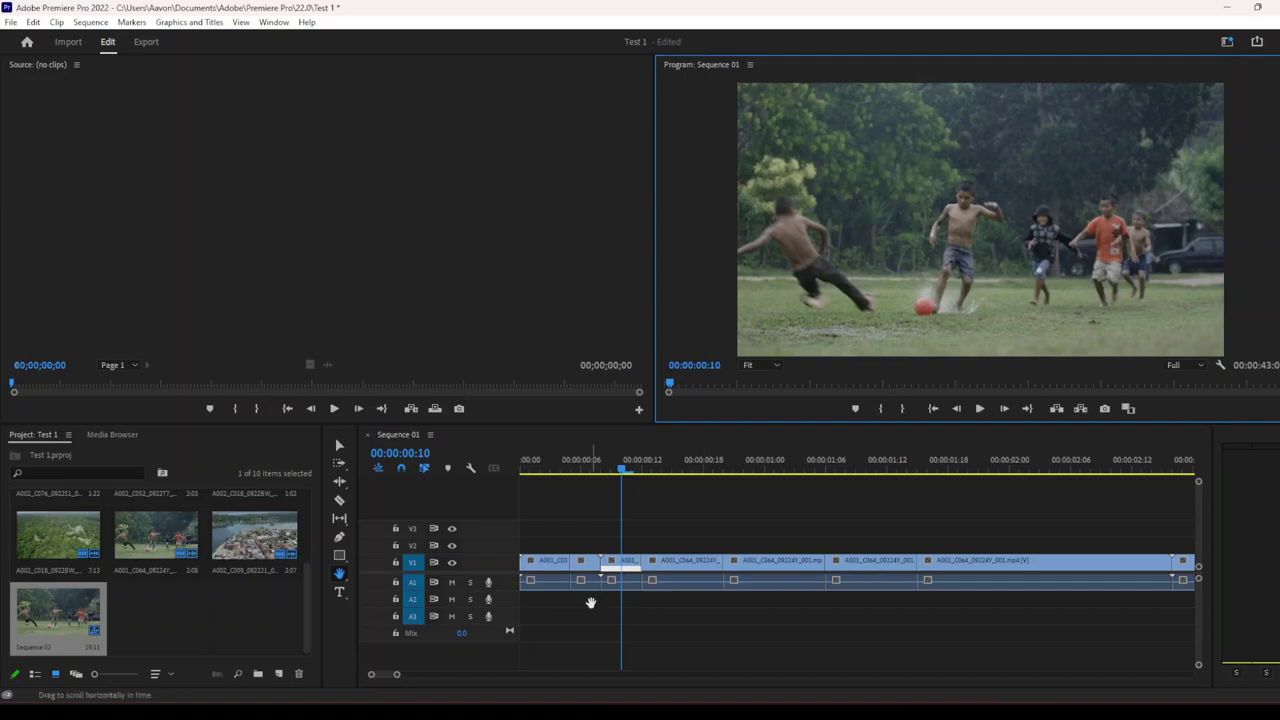
pyautogui.click(609, 567)
pyautogui.click(668, 466)
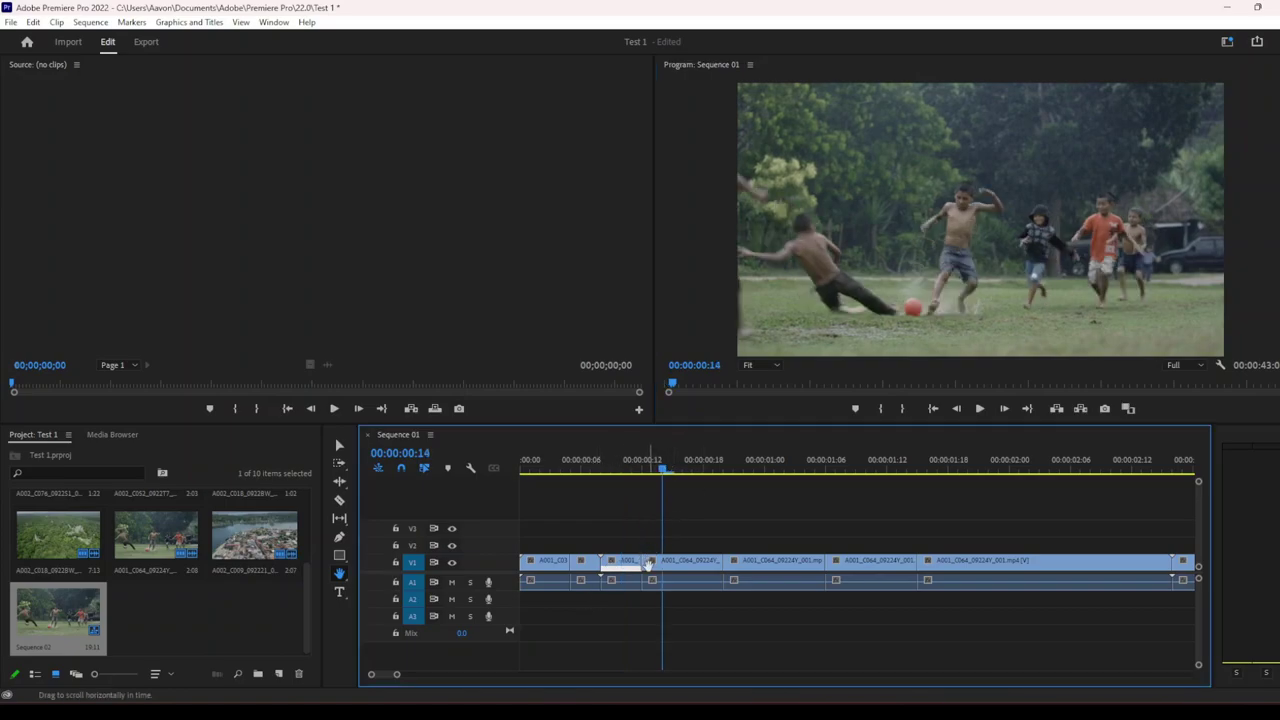
pyautogui.rightClick(692, 567)
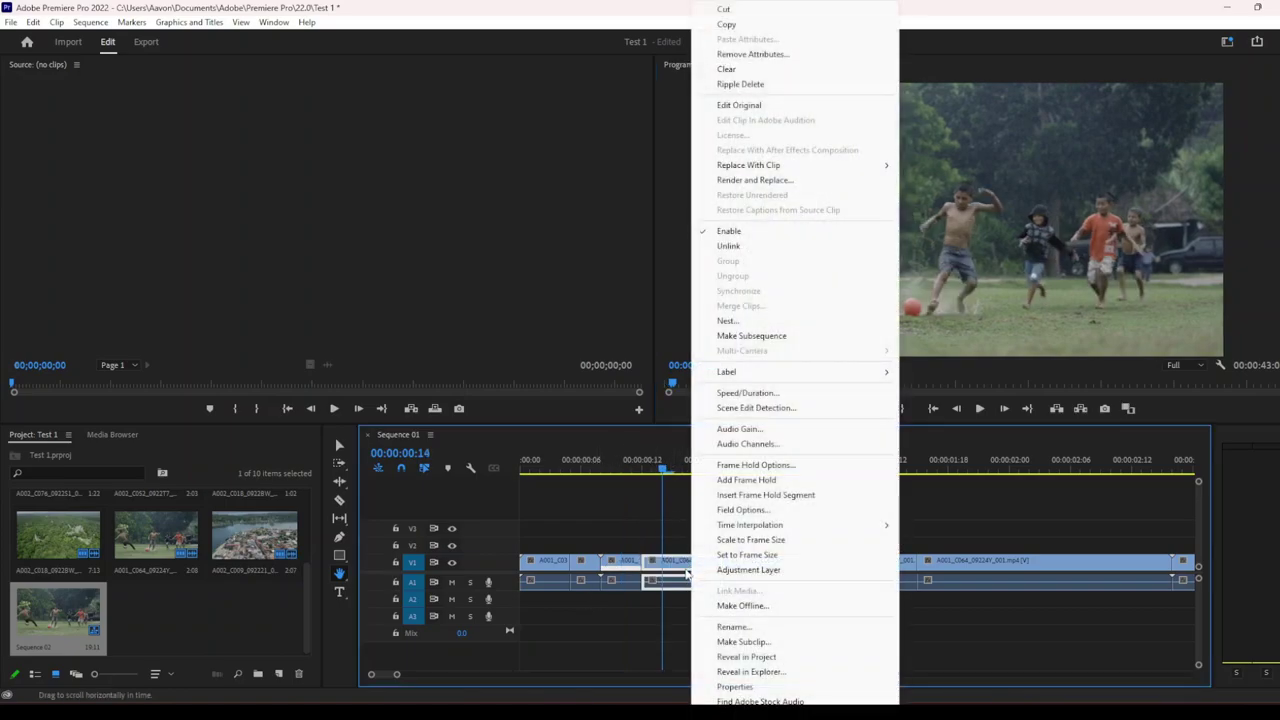
pyautogui.click(651, 561)
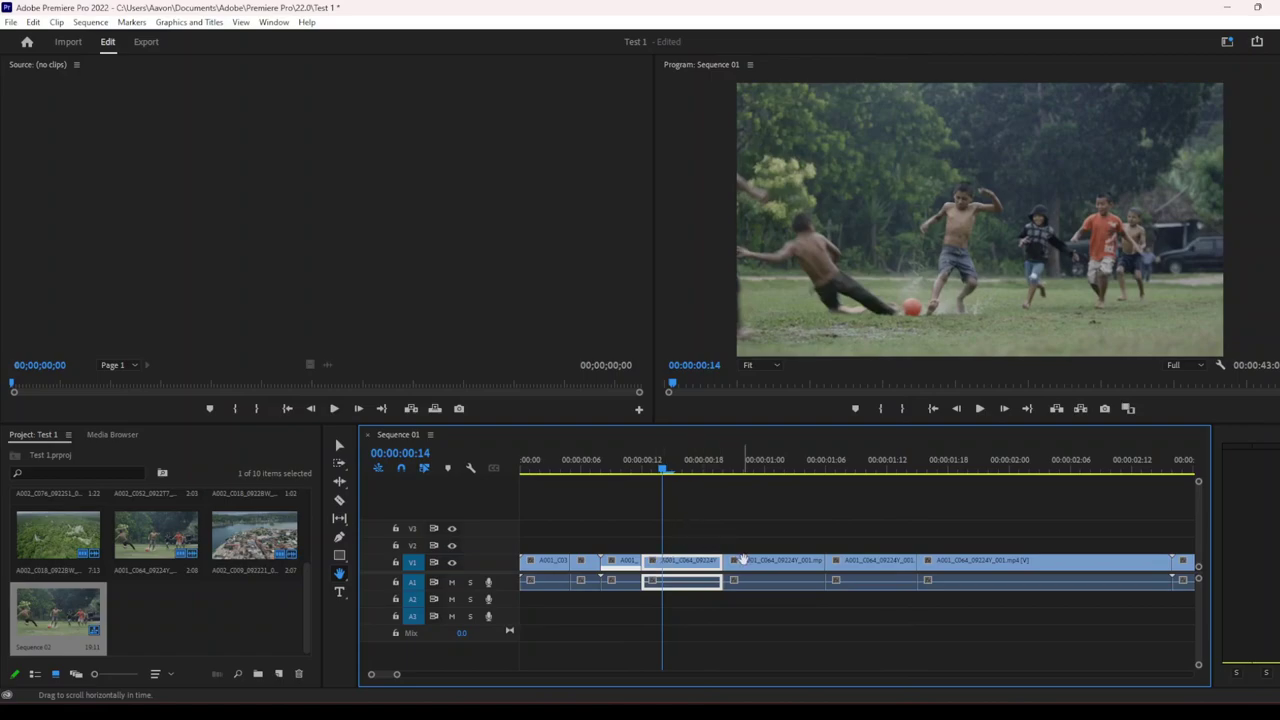
pyautogui.click(773, 467)
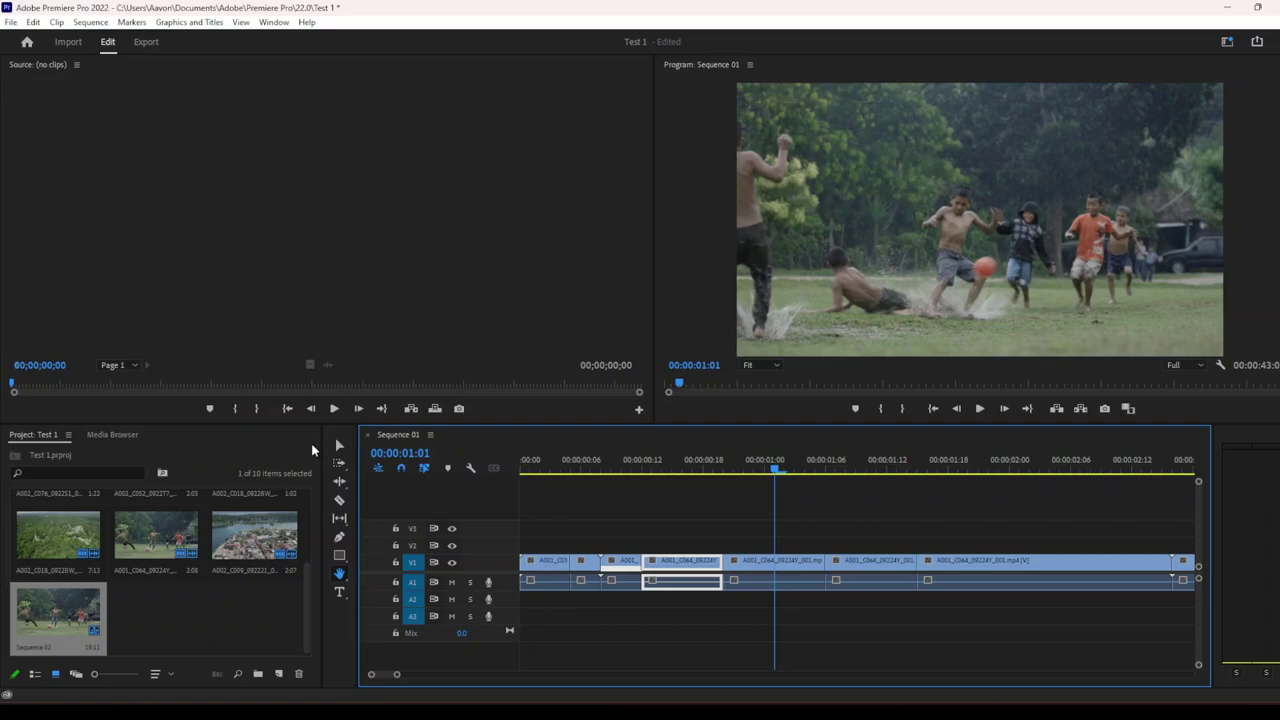
# - Draw a trial text box with the Type tool, then delete the resulting text clip
pyautogui.click(339, 594)
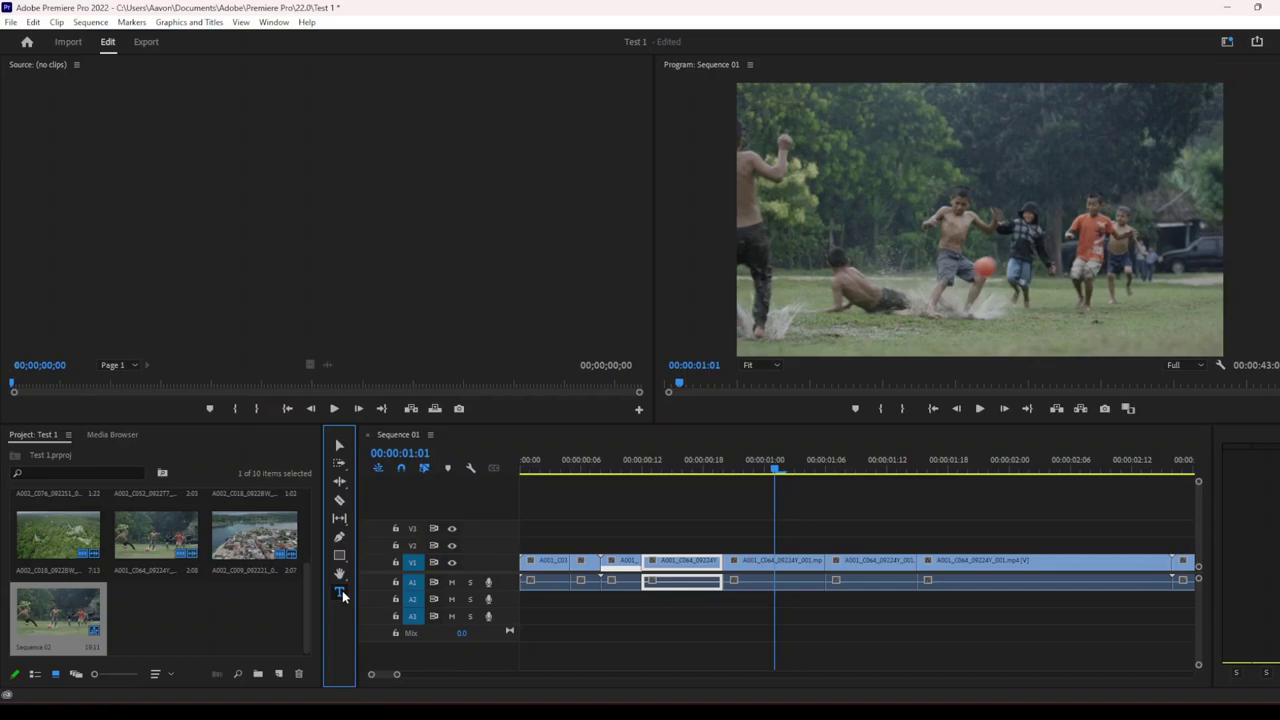
pyautogui.click(830, 255)
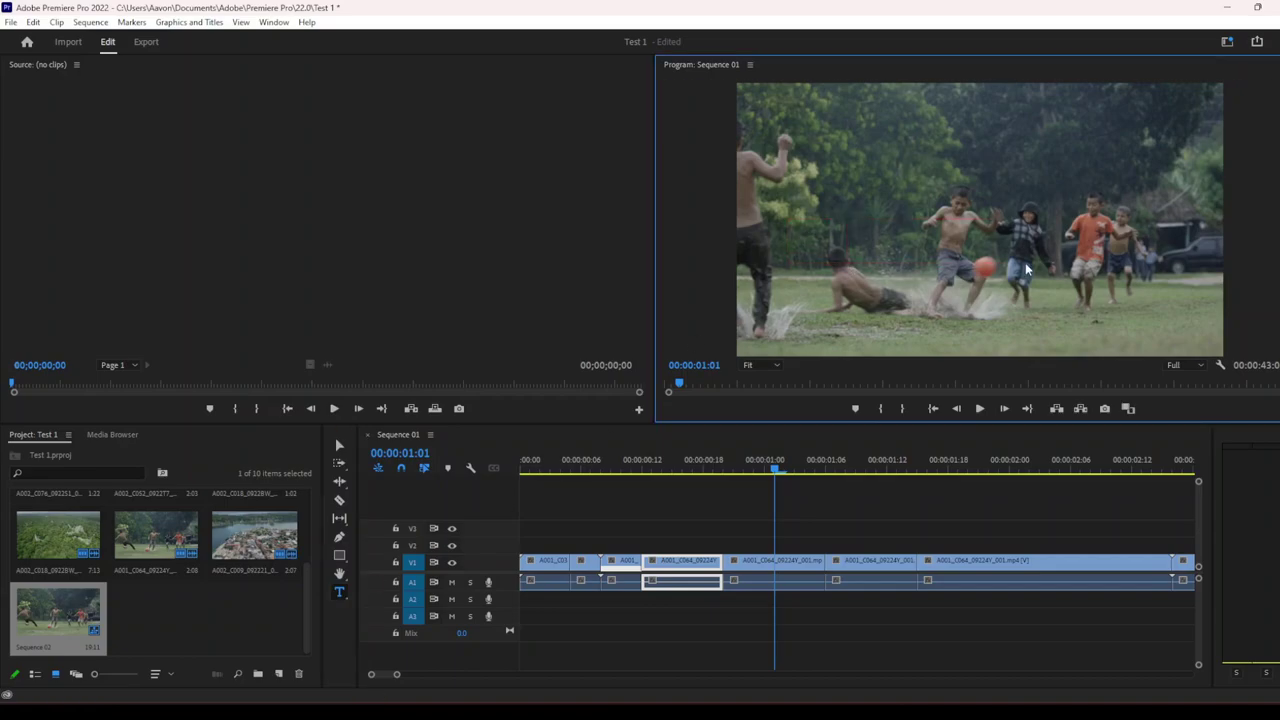
pyautogui.moveTo(788, 221); pyautogui.dragTo(1028, 267)
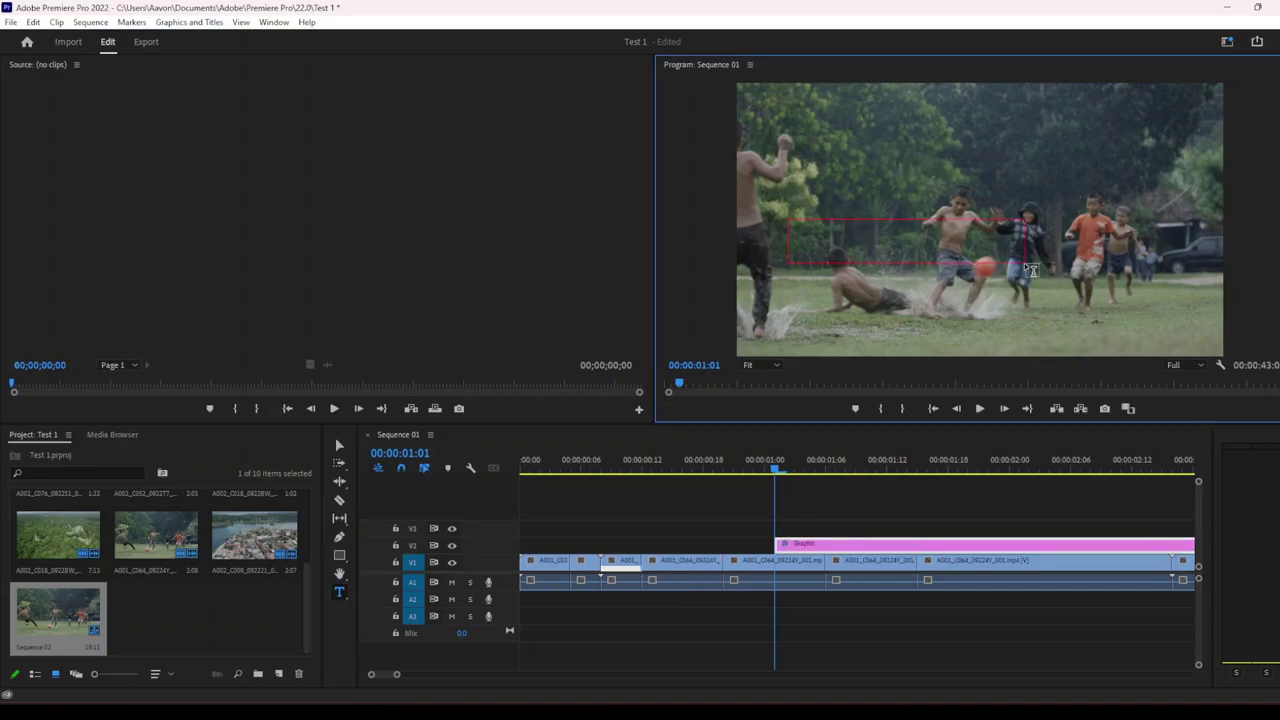
pyautogui.write('w')
pyautogui.click(821, 545)
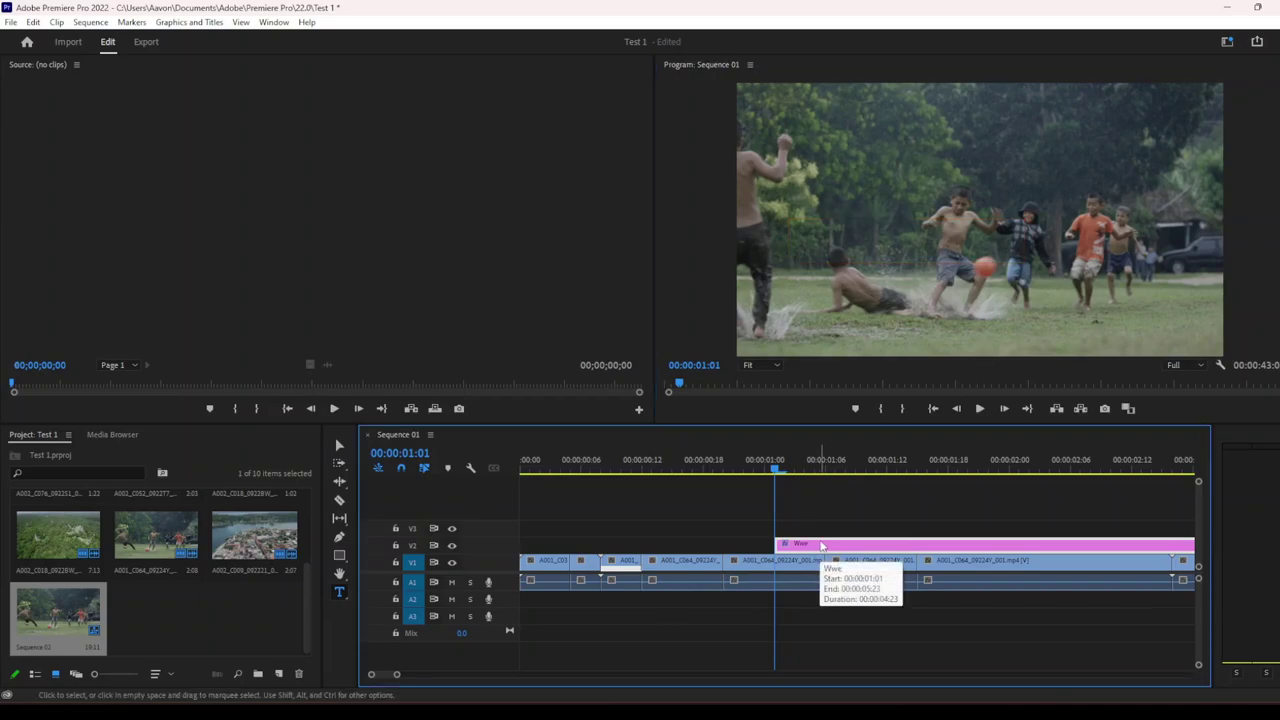
pyautogui.press('Delete')
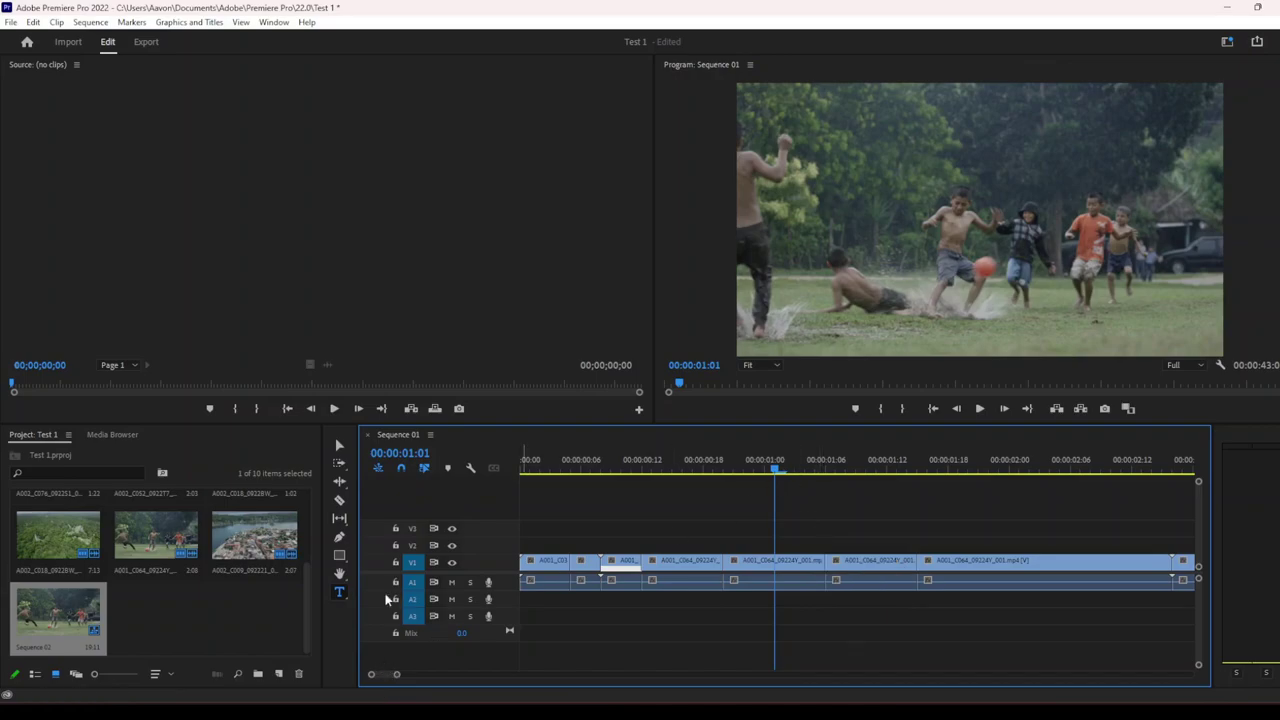
# - Draw a new text box in the upper frame and move its Graphic clip slightly earlier on V2
pyautogui.click(835, 197)
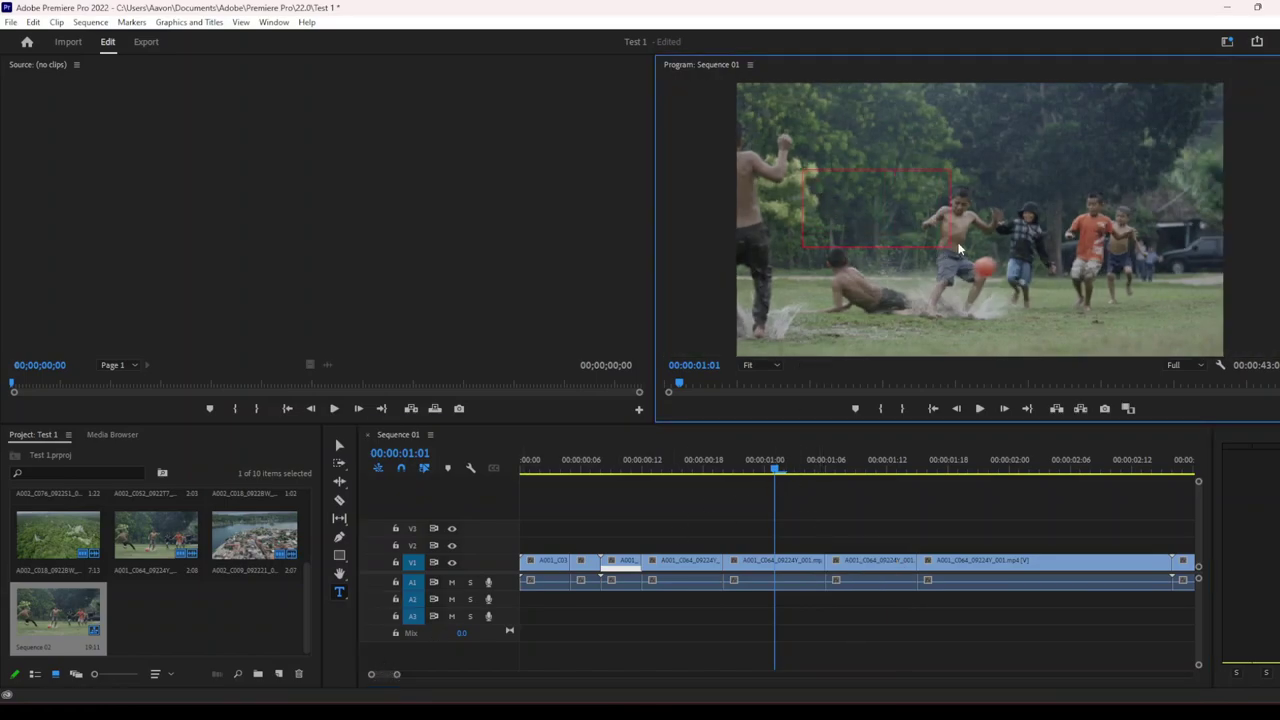
pyautogui.moveTo(958, 248); pyautogui.dragTo(1005, 209)
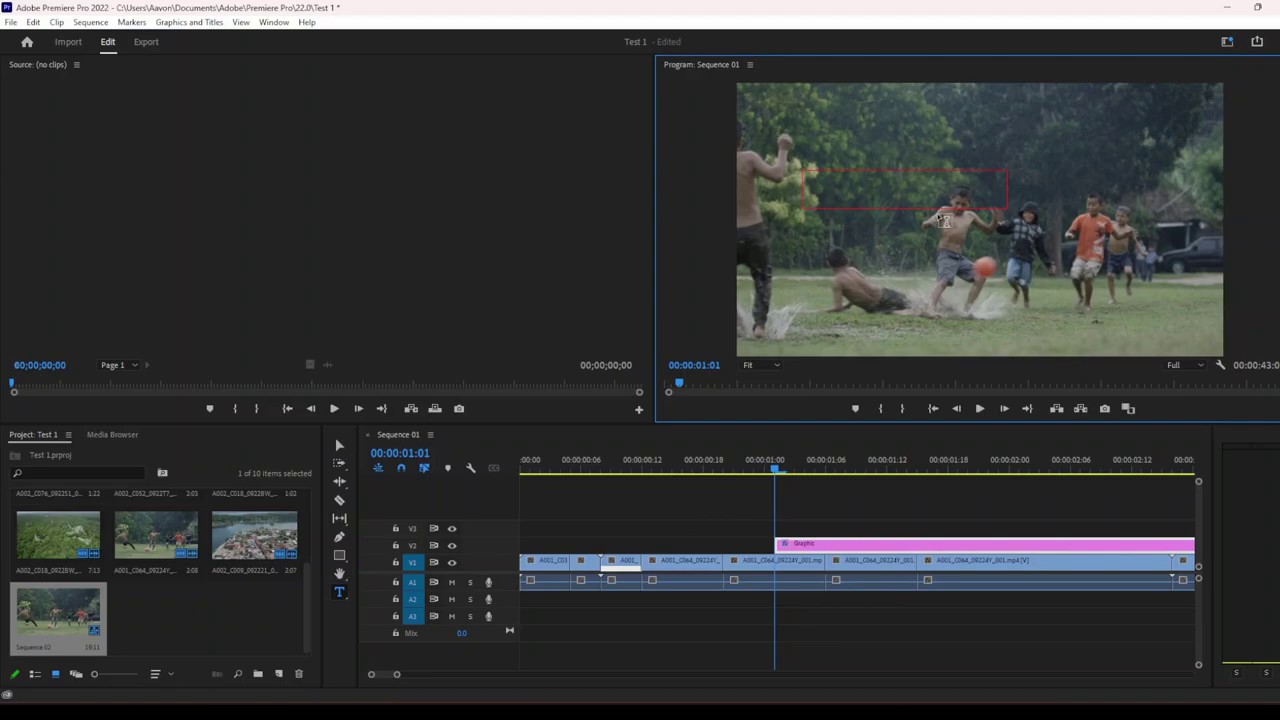
pyautogui.click(906, 189)
pyautogui.click(819, 549)
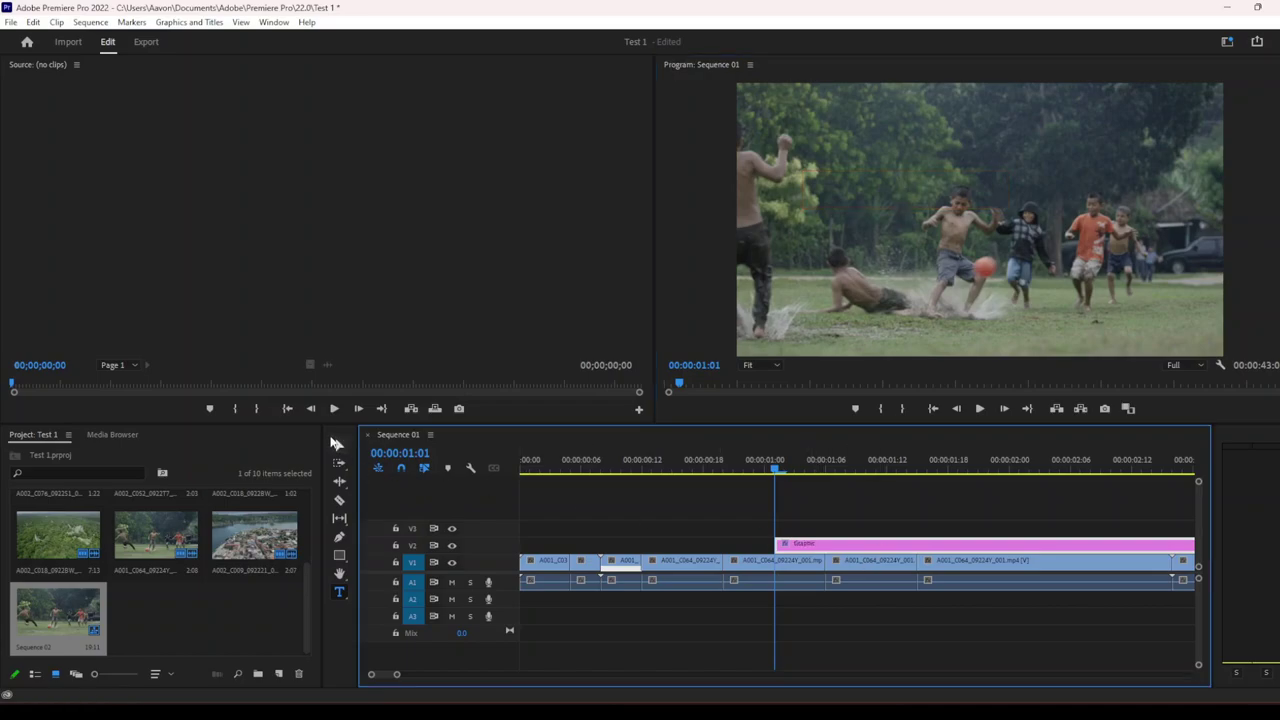
pyautogui.click(339, 446)
pyautogui.moveTo(815, 550); pyautogui.dragTo(793, 551)
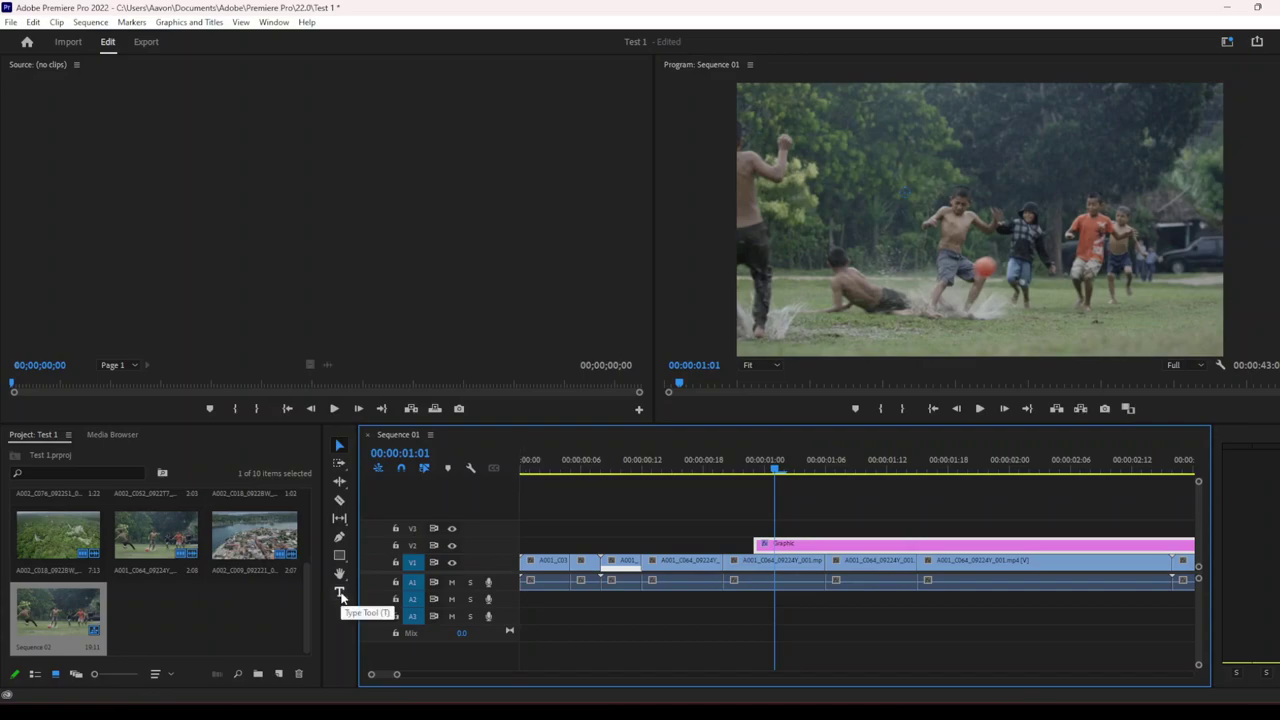
pyautogui.rightClick(788, 549)
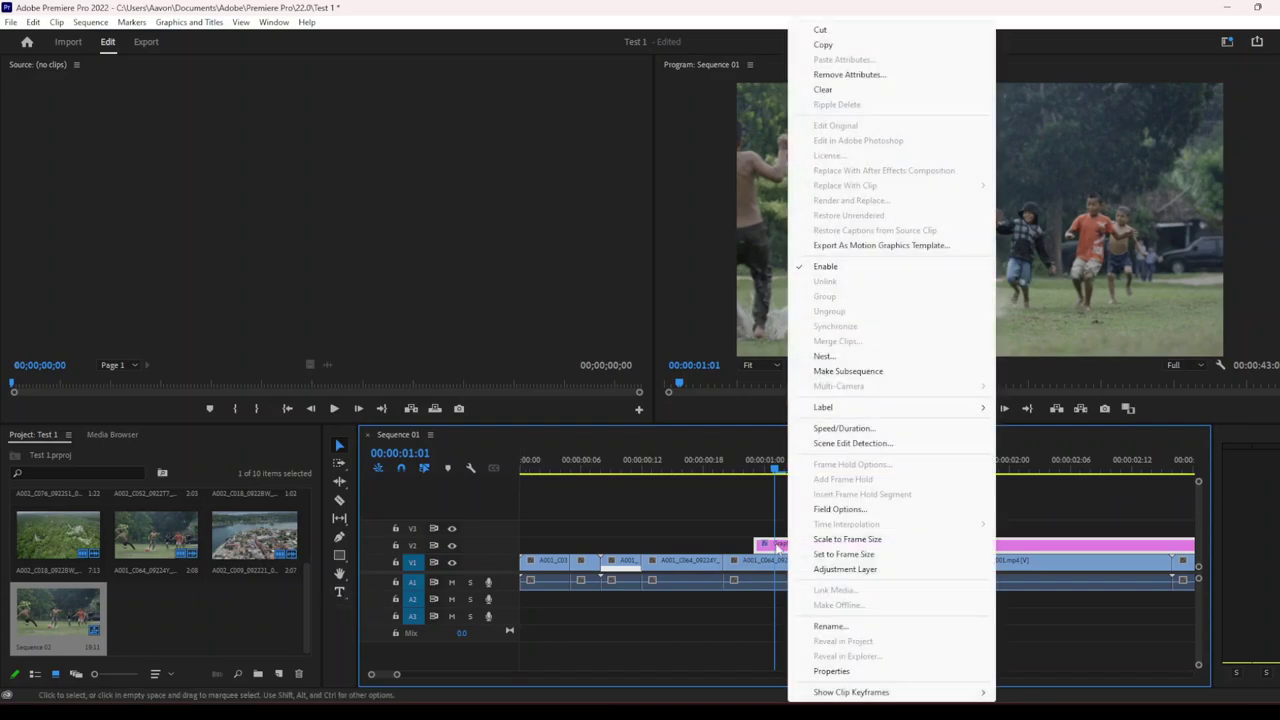
# - Check the Text panel's Graphics listing and settle the empty V2 graphic at 00:00:00:23
pyautogui.click(776, 546)
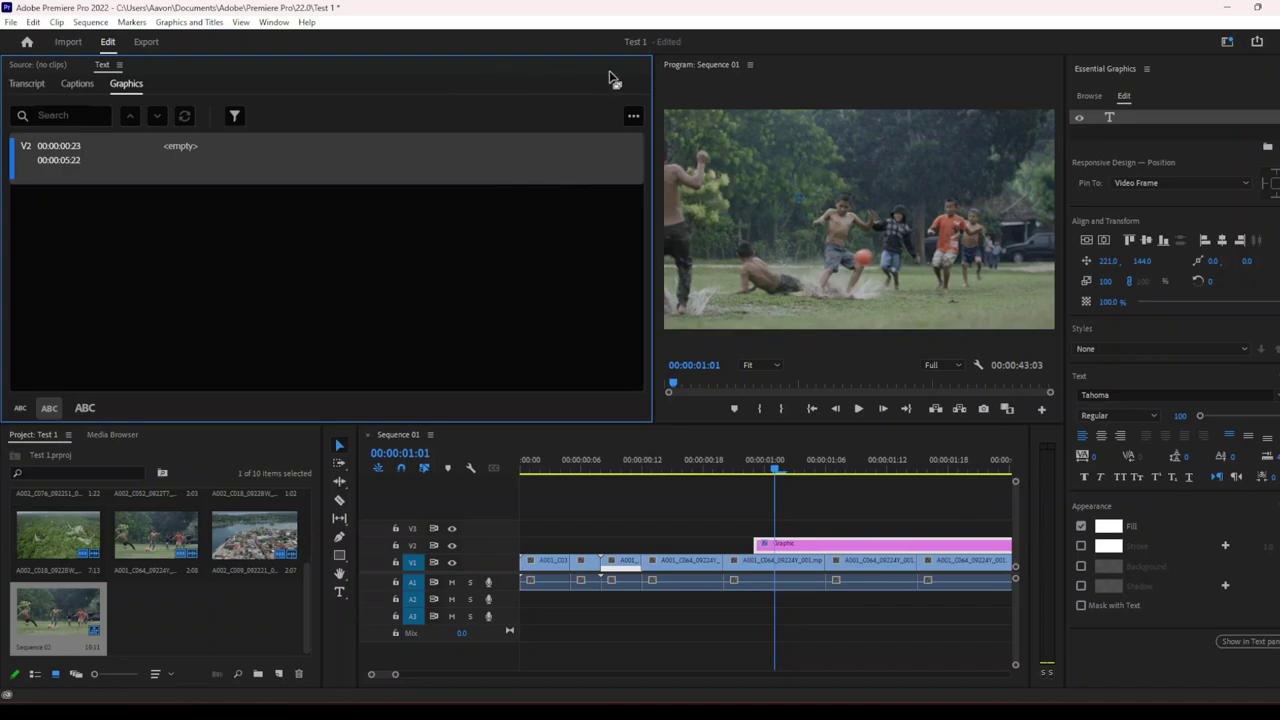
pyautogui.click(633, 117)
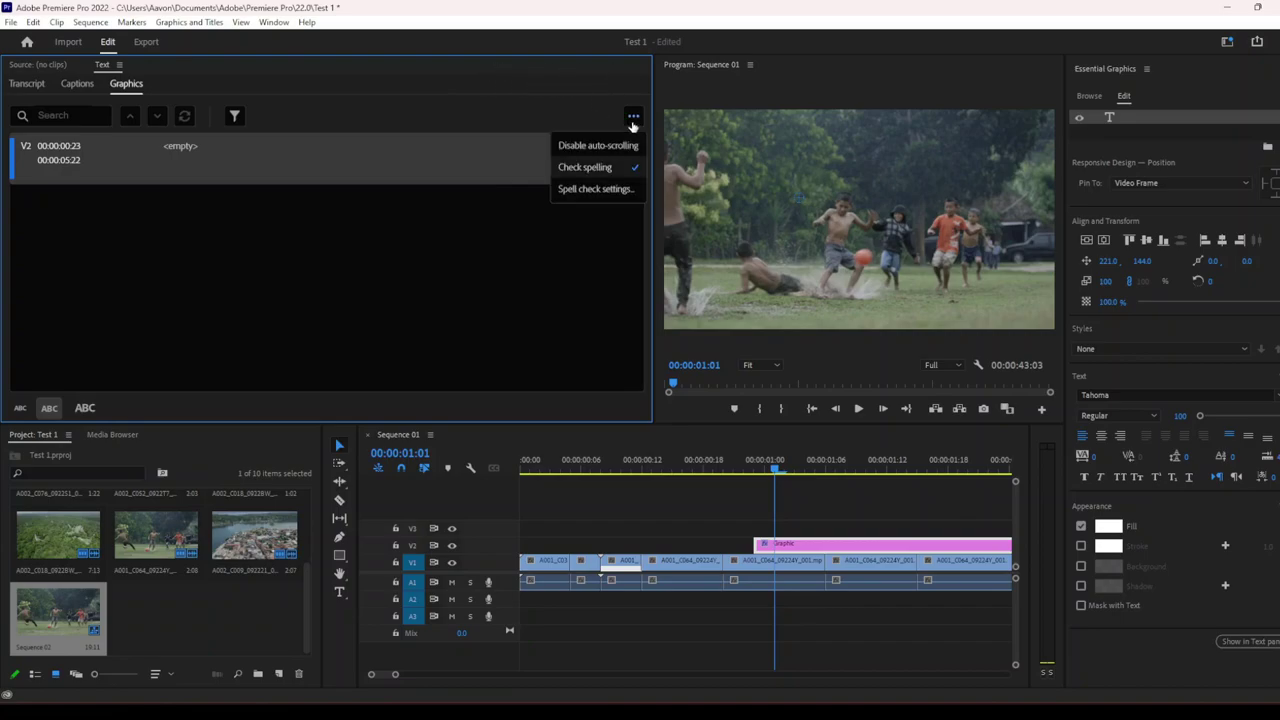
pyautogui.click(633, 118)
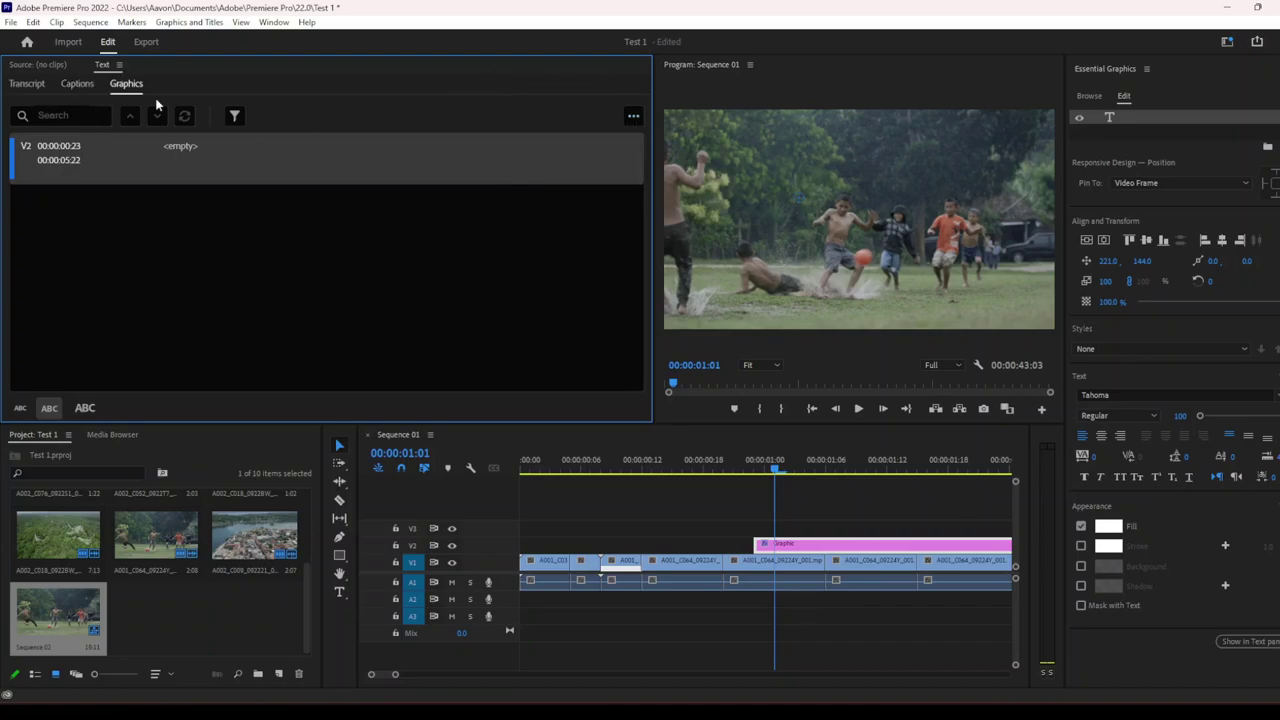
pyautogui.click(846, 548)
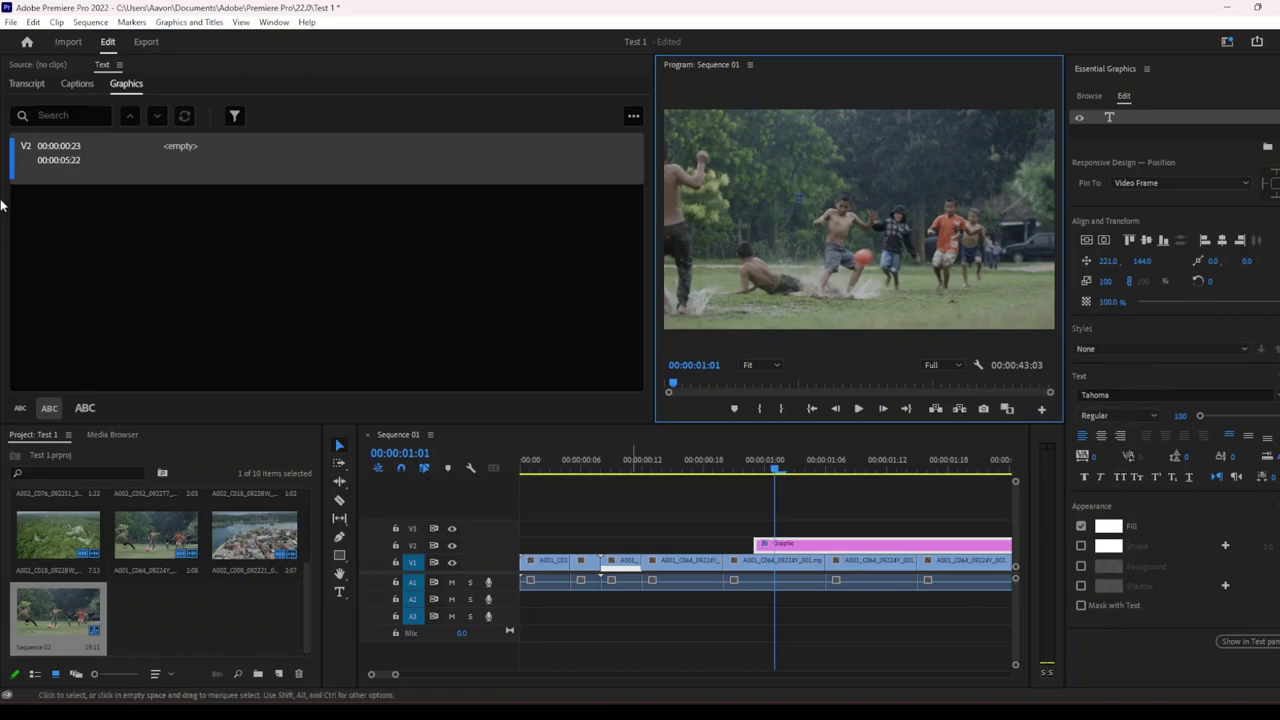
pyautogui.moveTo(790, 548); pyautogui.dragTo(820, 552)
pyautogui.moveTo(823, 550); pyautogui.dragTo(835, 549)
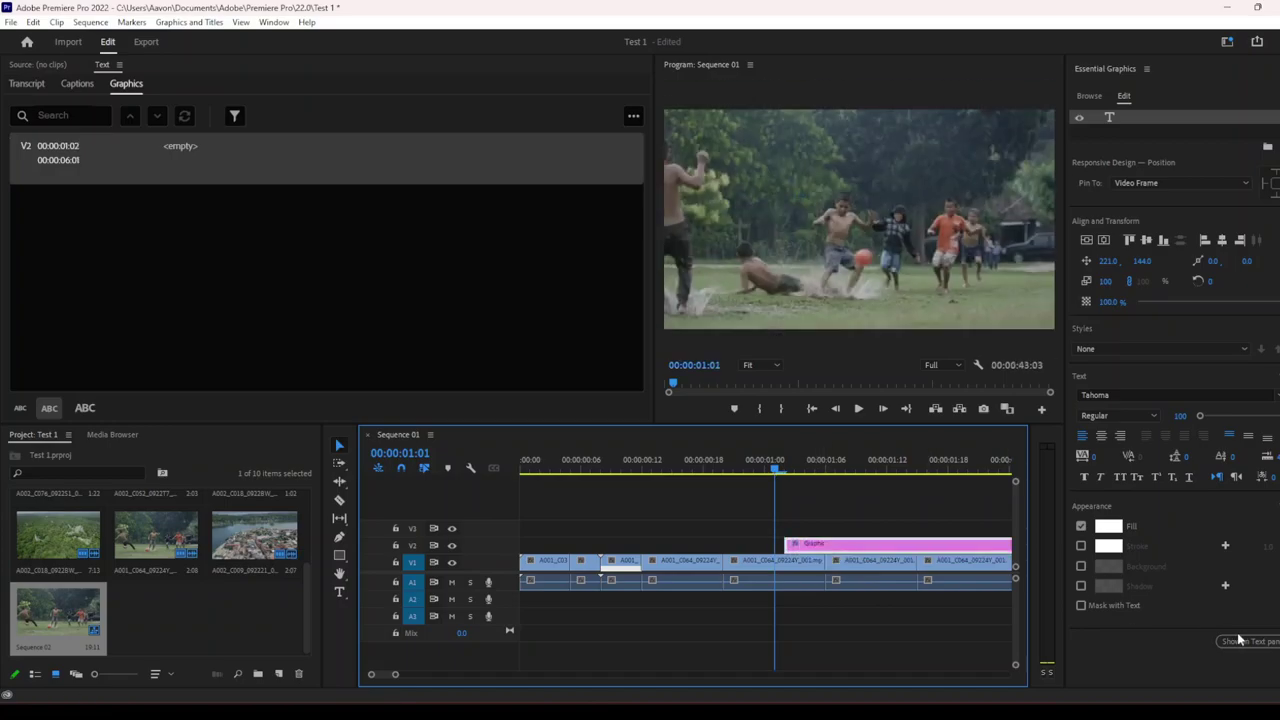
pyautogui.click(1251, 651)
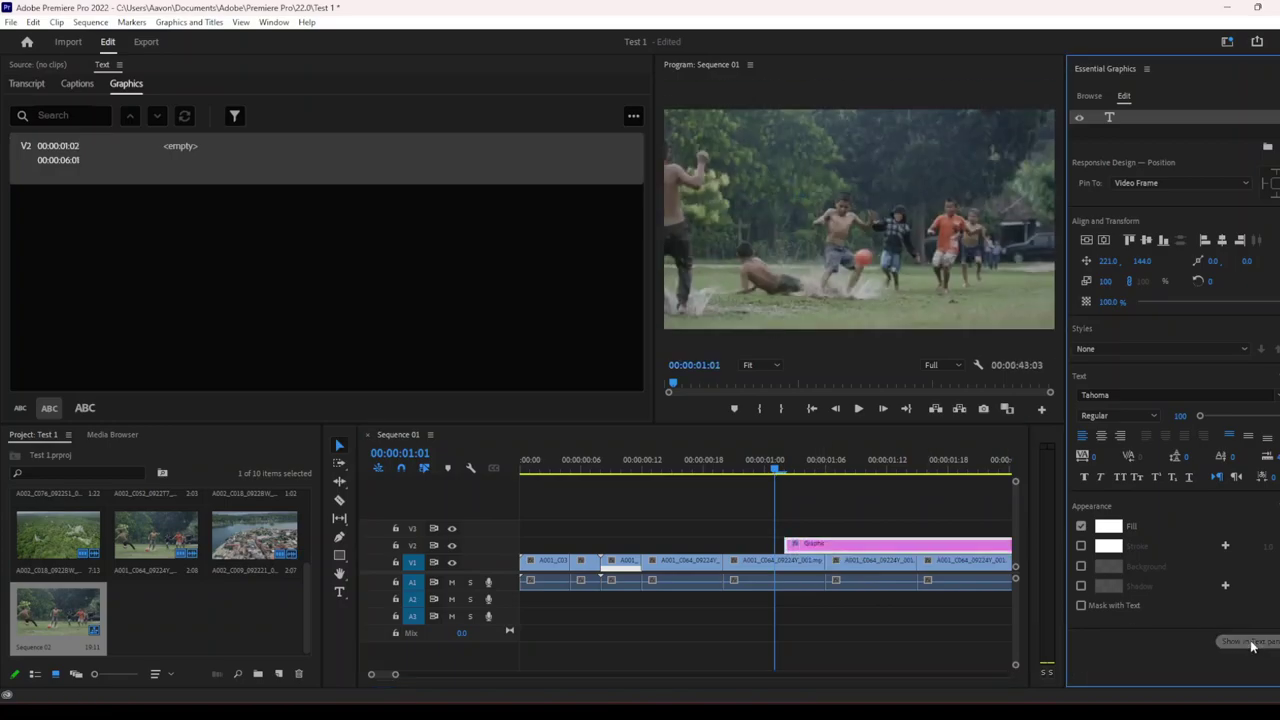
pyautogui.moveTo(806, 549); pyautogui.dragTo(783, 549)
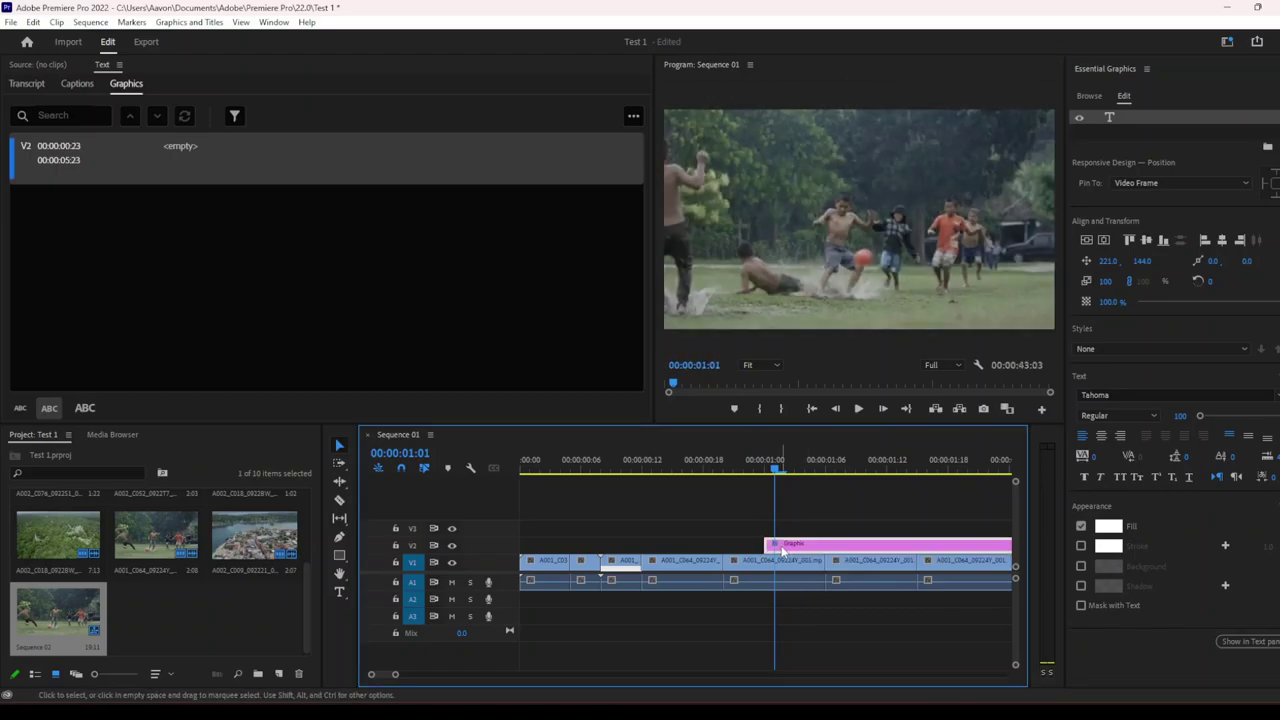
# - Replace the empty graphic's text with 'Welcome To The World' and select all of it
pyautogui.doubleClick(182, 146)
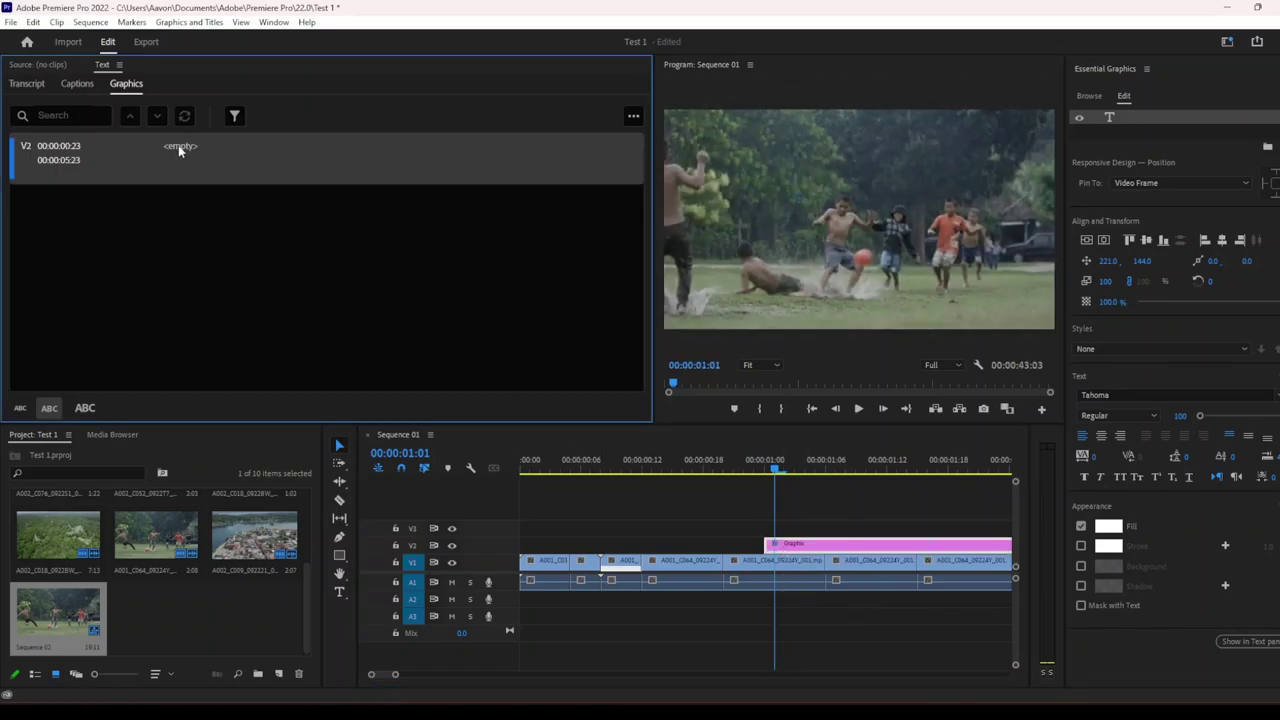
pyautogui.press('BackSpace')
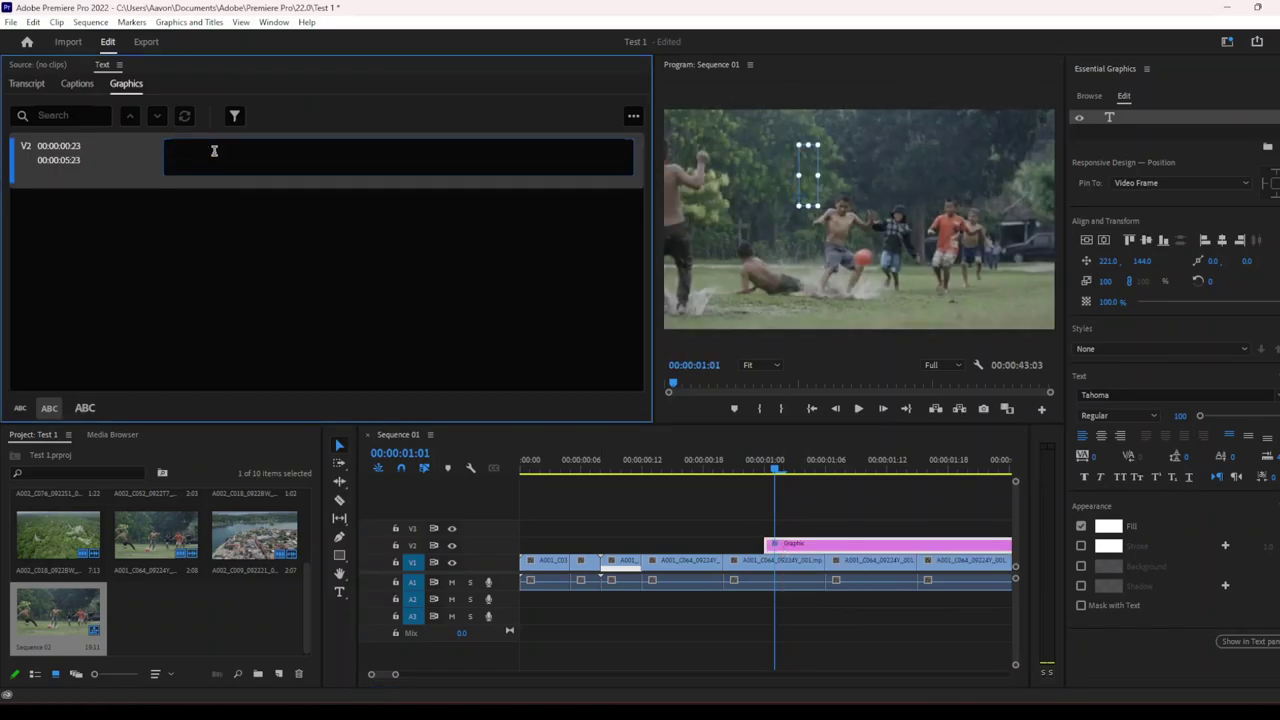
pyautogui.write('We')
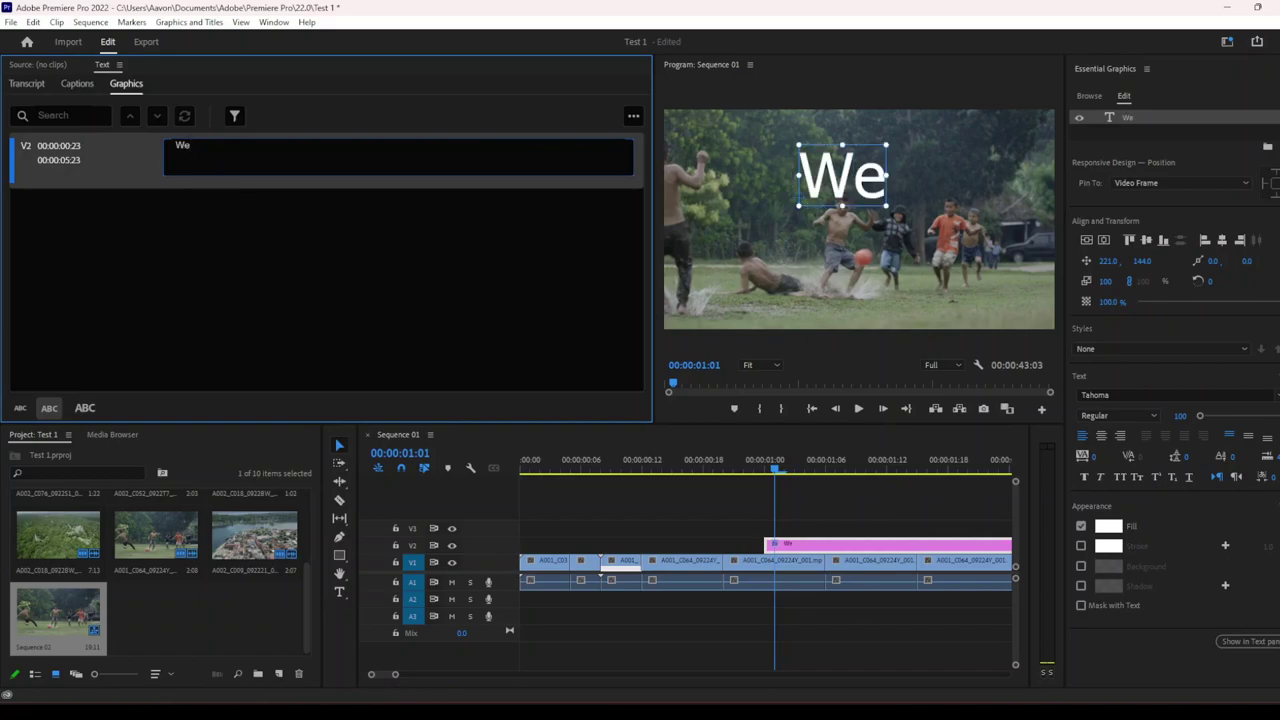
pyautogui.write('lcome To ')
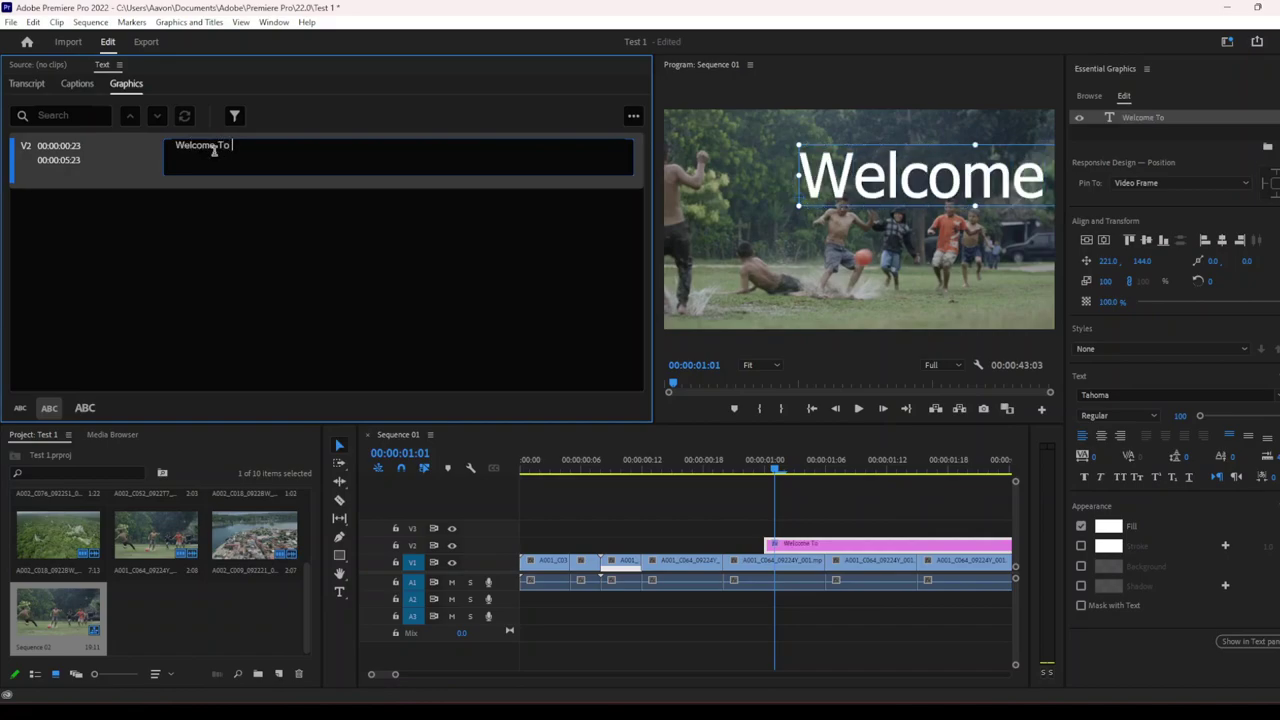
pyautogui.write('The World')
pyautogui.hotkey('ctrl', 'a')
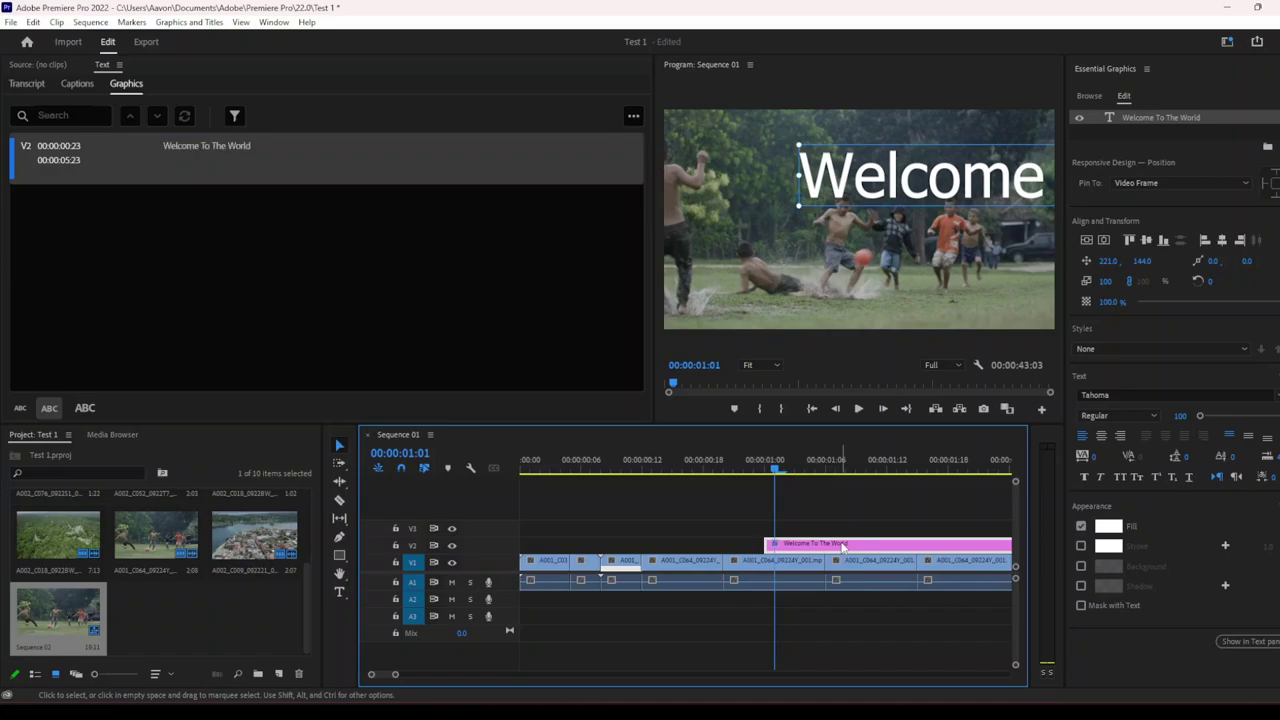
# - Start the title clip at 00:00:00:11 and scale the title down into the lower frame
pyautogui.moveTo(846, 542); pyautogui.dragTo(739, 546)
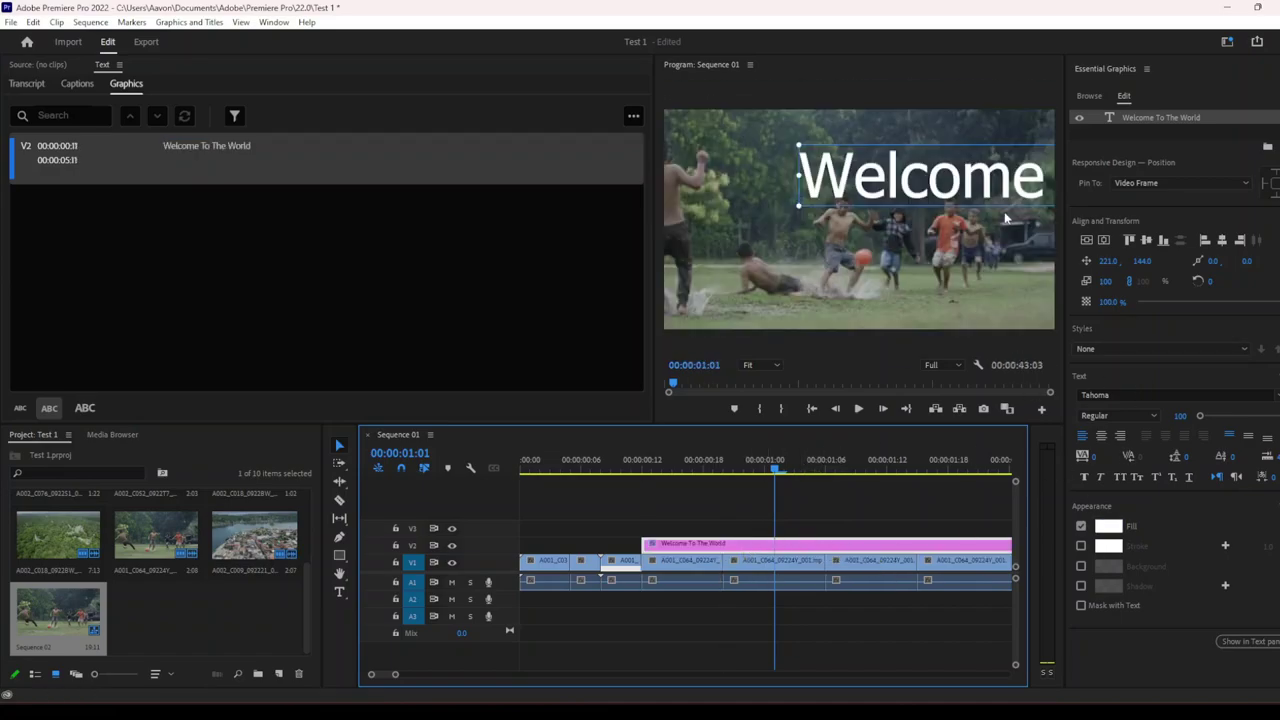
pyautogui.moveTo(929, 188)
pyautogui.mouseDown()
pyautogui.moveTo(814, 170)
pyautogui.moveTo(791, 182)
pyautogui.moveTo(814, 188)
pyautogui.moveTo(797, 256)
pyautogui.mouseUp()
pyautogui.moveTo(971, 283)
pyautogui.mouseDown()
pyautogui.moveTo(994, 314)
pyautogui.moveTo(895, 277)
pyautogui.moveTo(963, 268)
pyautogui.mouseUp()
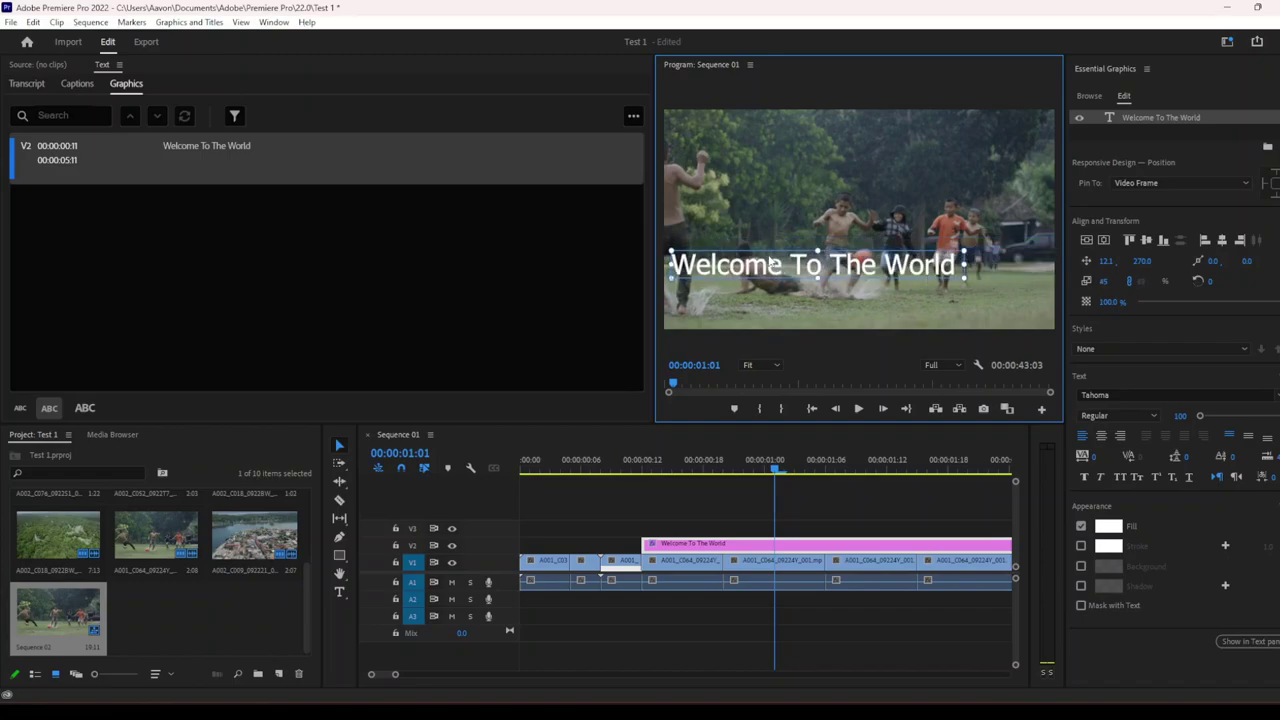
pyautogui.moveTo(773, 262); pyautogui.dragTo(778, 297)
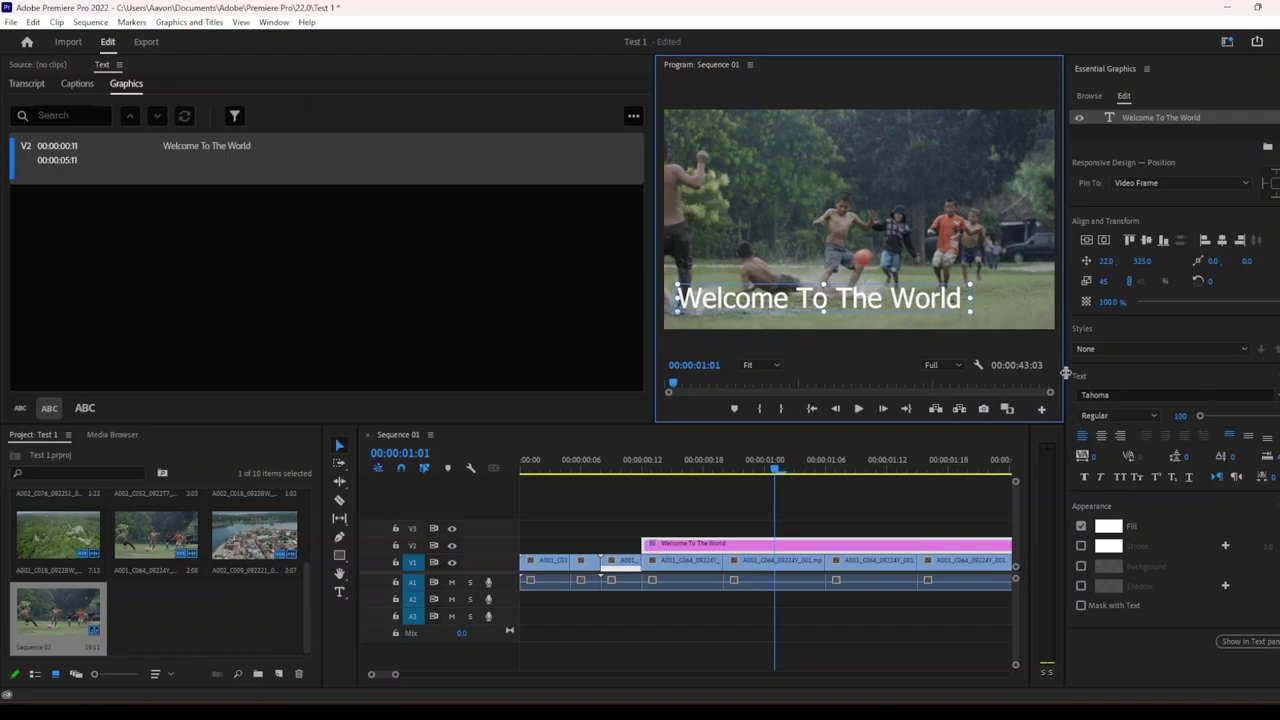
# - Close the Essential Graphics panel from its panel menu
pyautogui.click(1146, 69)
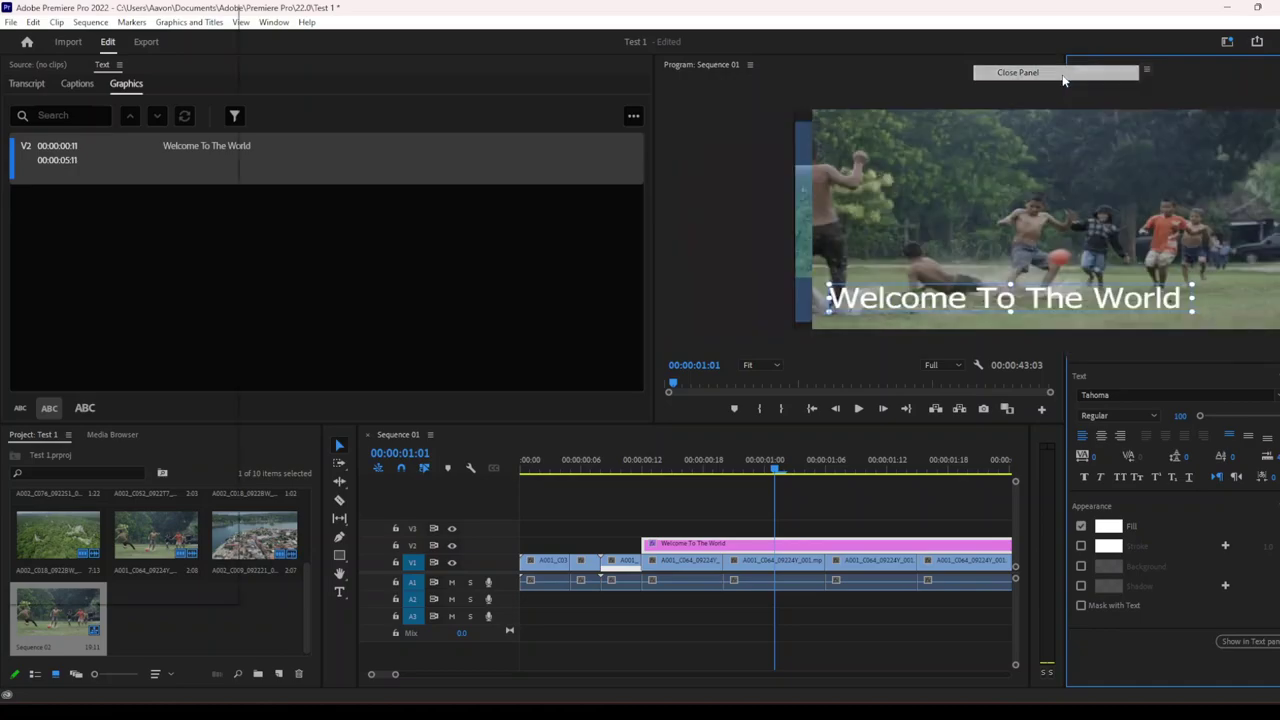
pyautogui.click(1018, 72)
pyautogui.click(526, 116)
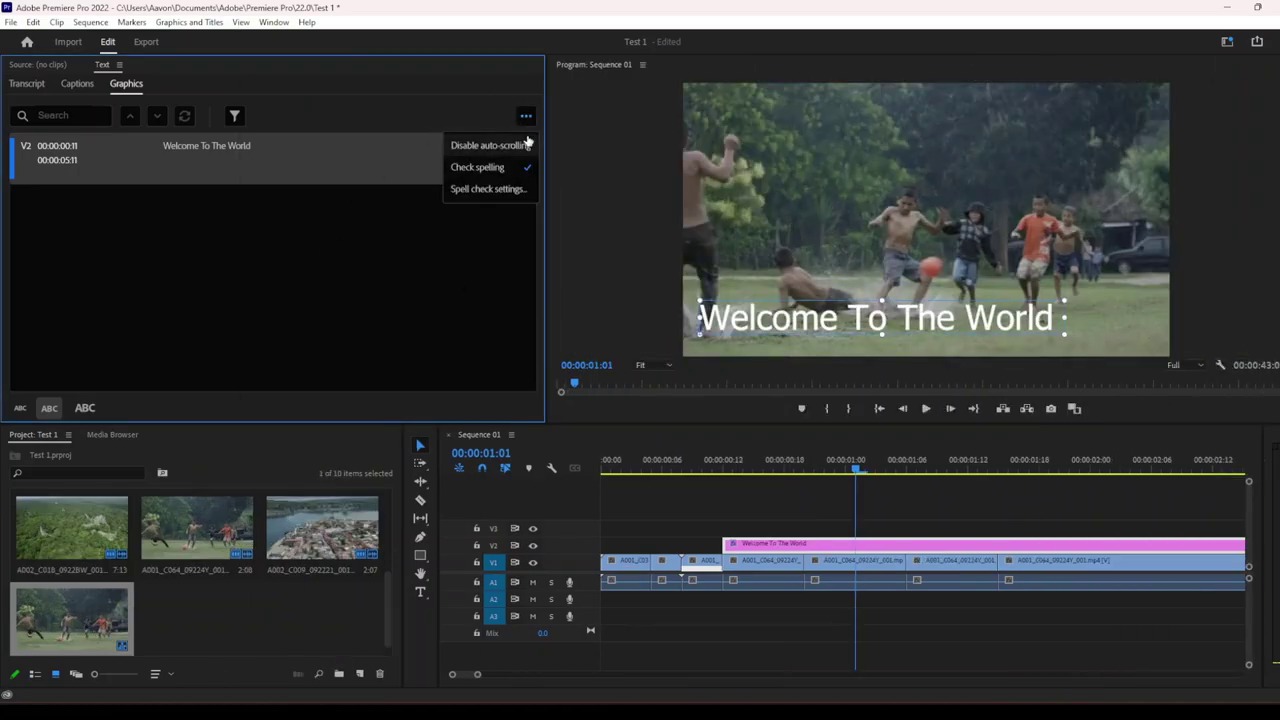
pyautogui.click(466, 239)
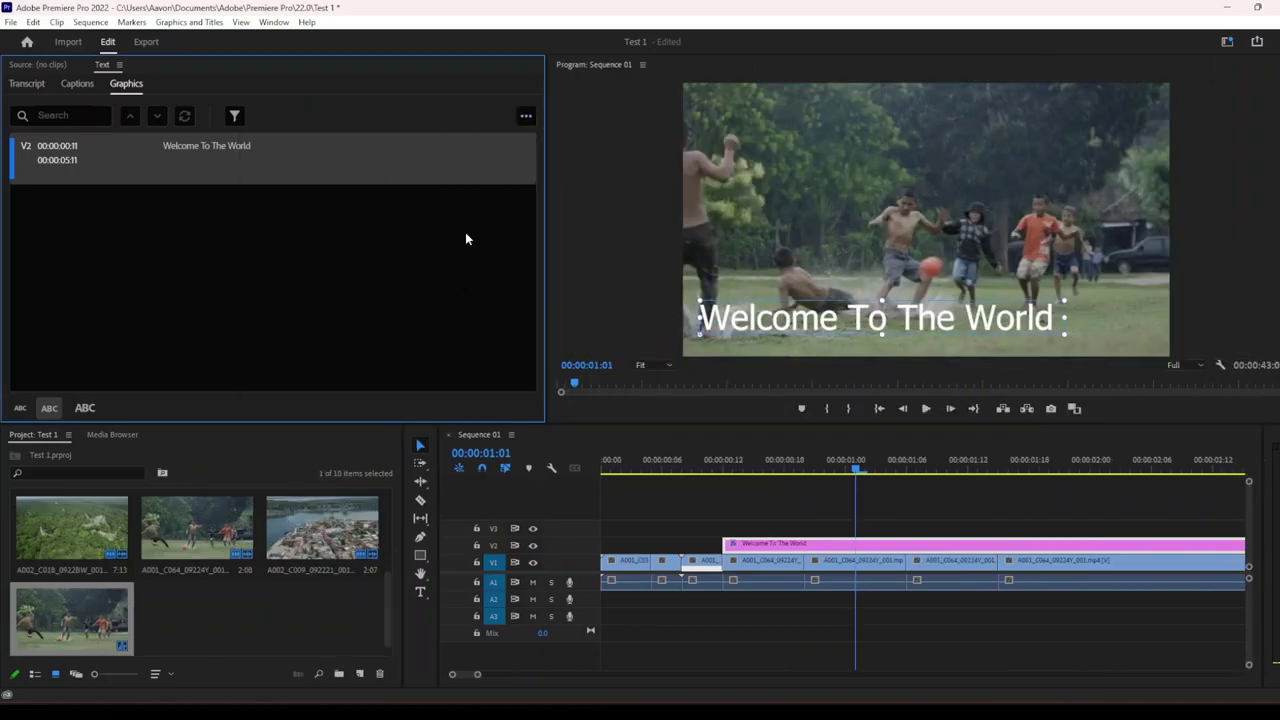
# - Cycle the Text panel through Captions and Transcript, ending on the Graphics listing
pyautogui.click(74, 86)
pyautogui.click(27, 86)
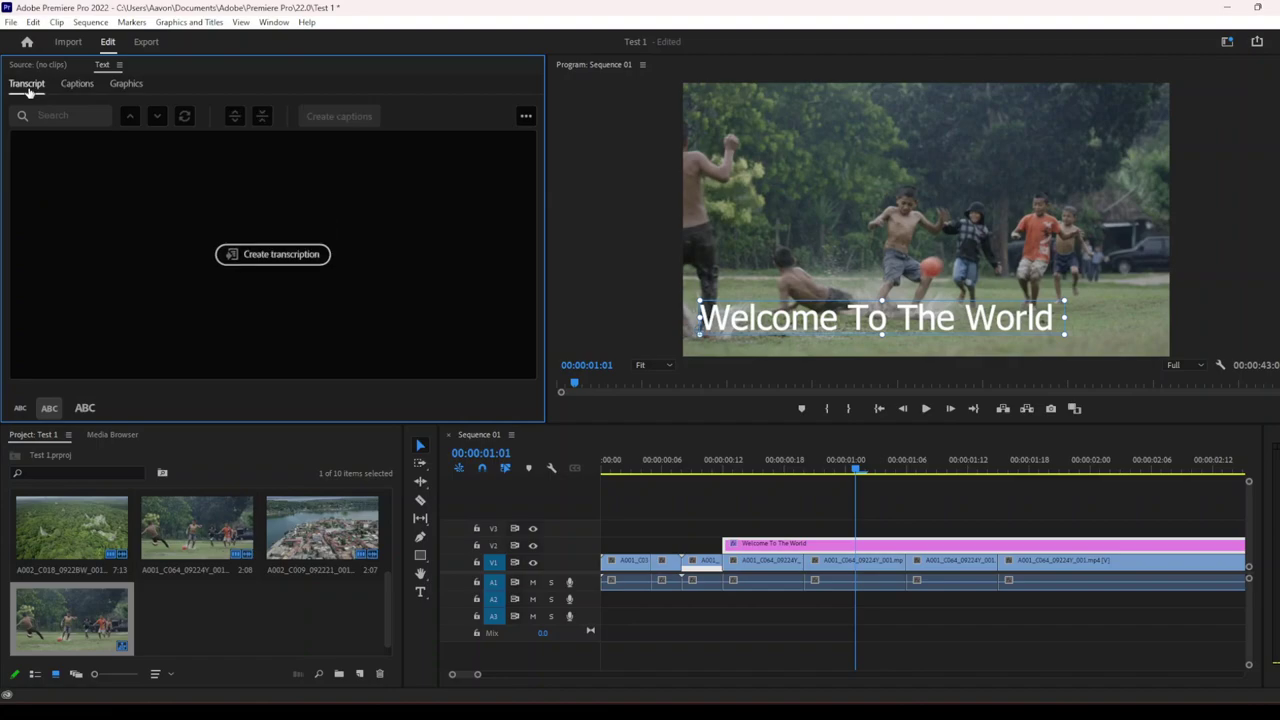
pyautogui.click(78, 86)
pyautogui.click(126, 86)
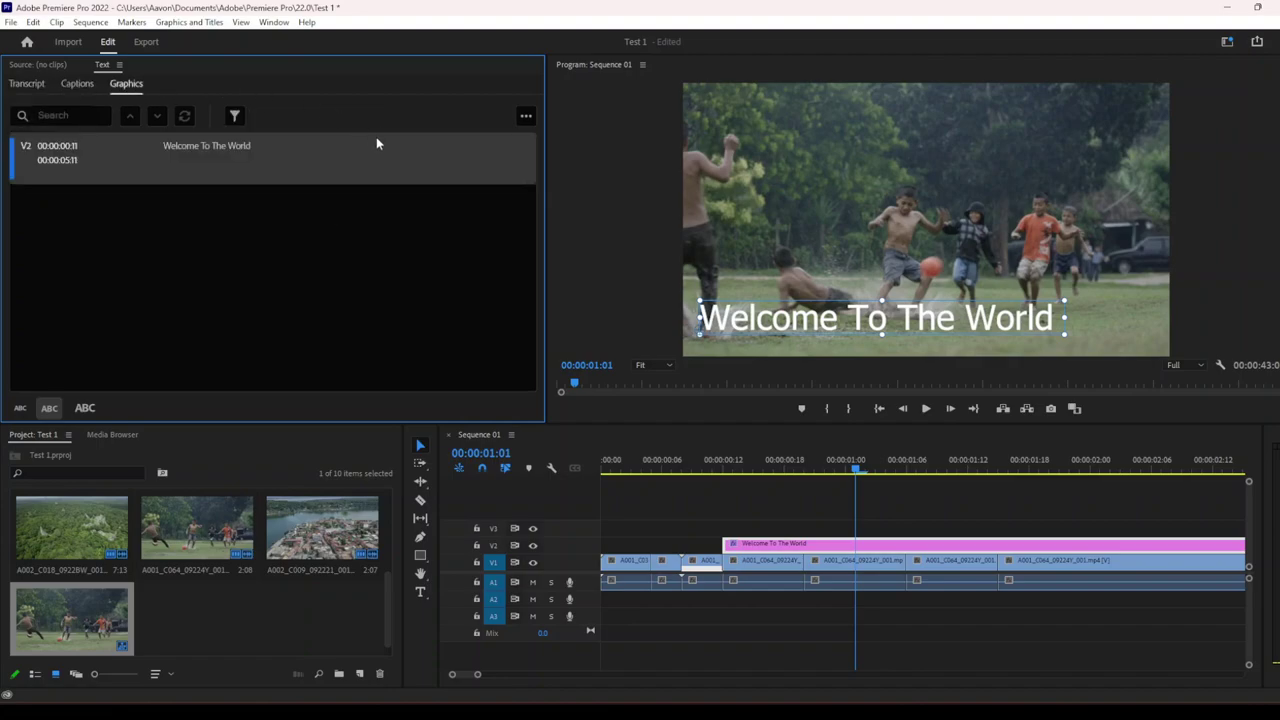